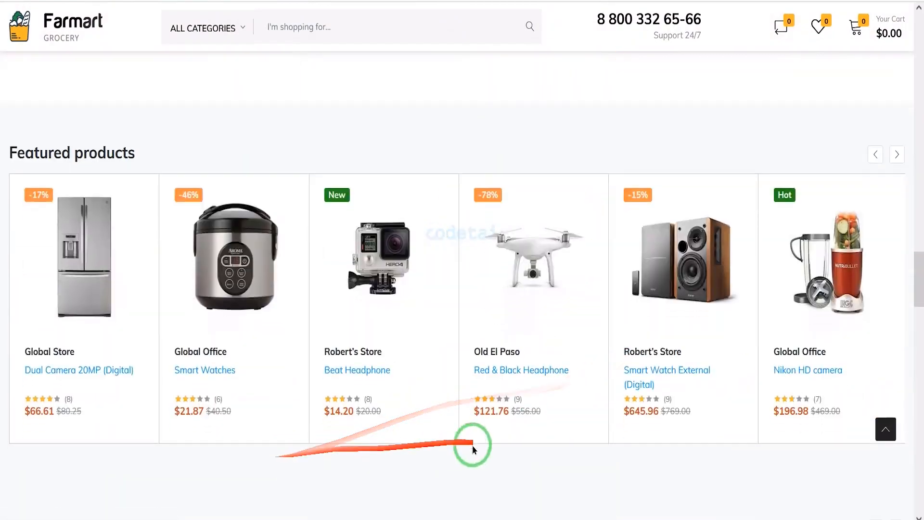
Look through the storefront homepage, from the featured products down to the footer's category links and payment logos.
{"action": "scroll", "coordinate": [479, 440], "scroll_direction": "down", "scroll_amount": 15}
{"action": "scroll", "coordinate": [378, 497], "scroll_direction": "down", "scroll_amount": 20}
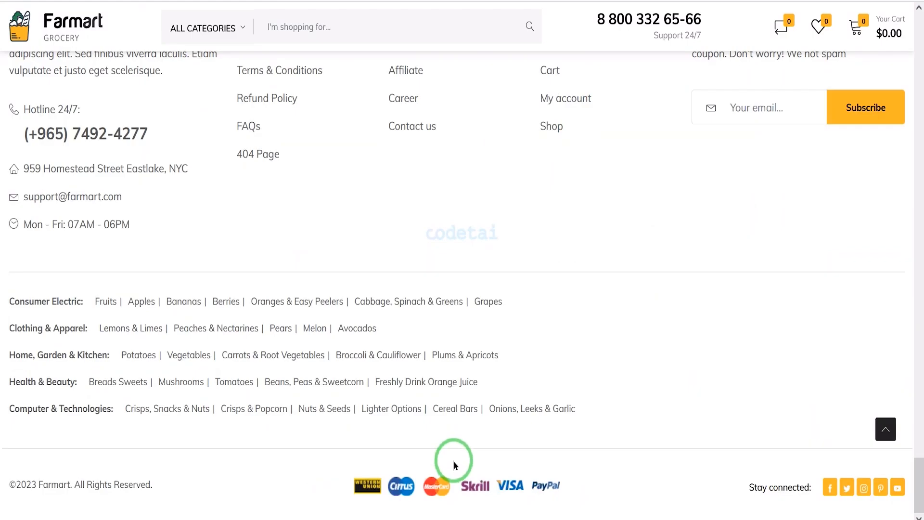
{"action": "scroll", "coordinate": [453, 461], "scroll_direction": "up", "scroll_amount": 20}
{"action": "scroll", "coordinate": [452, 400], "scroll_direction": "up", "scroll_amount": 20}
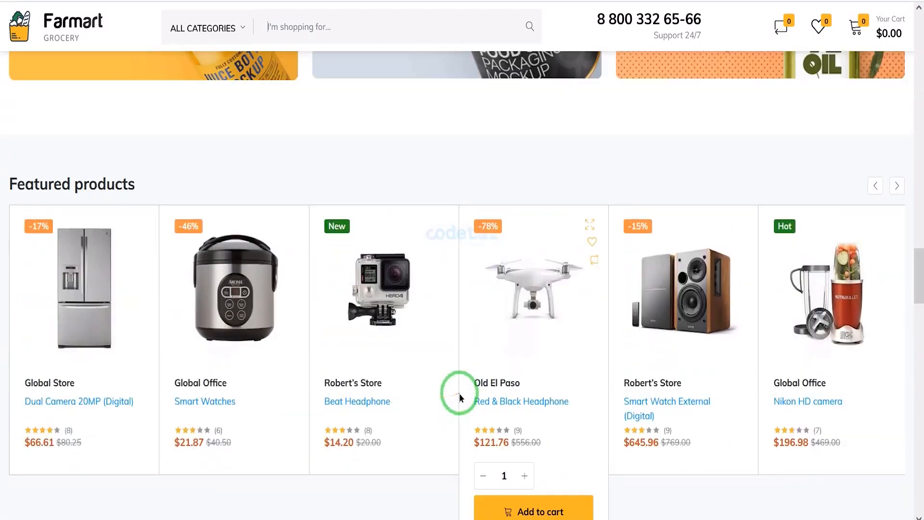
{"action": "scroll", "coordinate": [525, 383], "scroll_direction": "up", "scroll_amount": 15}
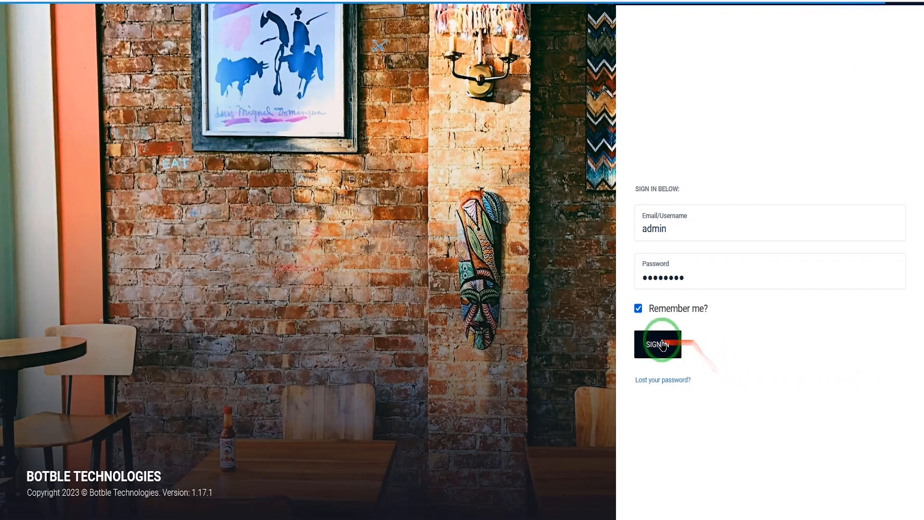
Sign in to the admin panel with the prefilled credentials and review the dashboard's analytics, activity and Ecommerce widgets.
{"action": "left_click", "coordinate": [662, 345]}
{"action": "scroll", "coordinate": [847, 259], "scroll_direction": "down", "scroll_amount": 6}
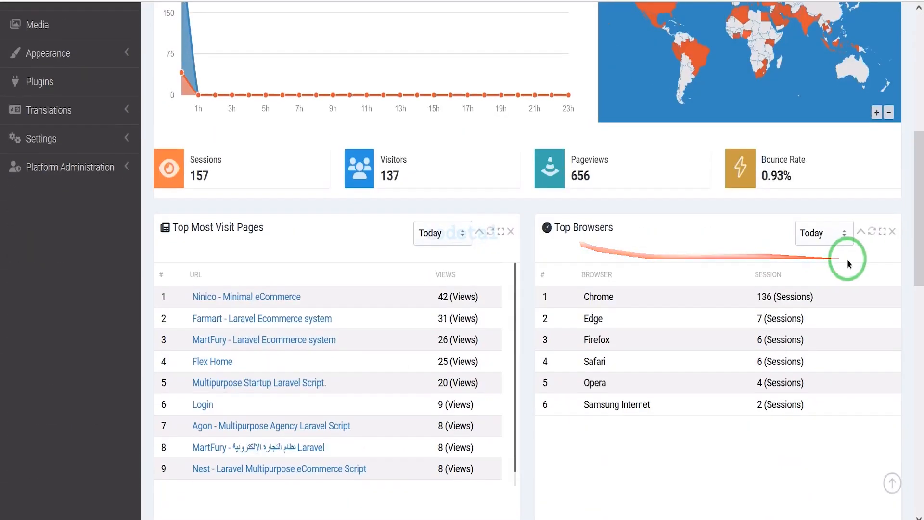
{"action": "scroll", "coordinate": [444, 377], "scroll_direction": "down", "scroll_amount": 6}
{"action": "scroll", "coordinate": [804, 377], "scroll_direction": "down", "scroll_amount": 8}
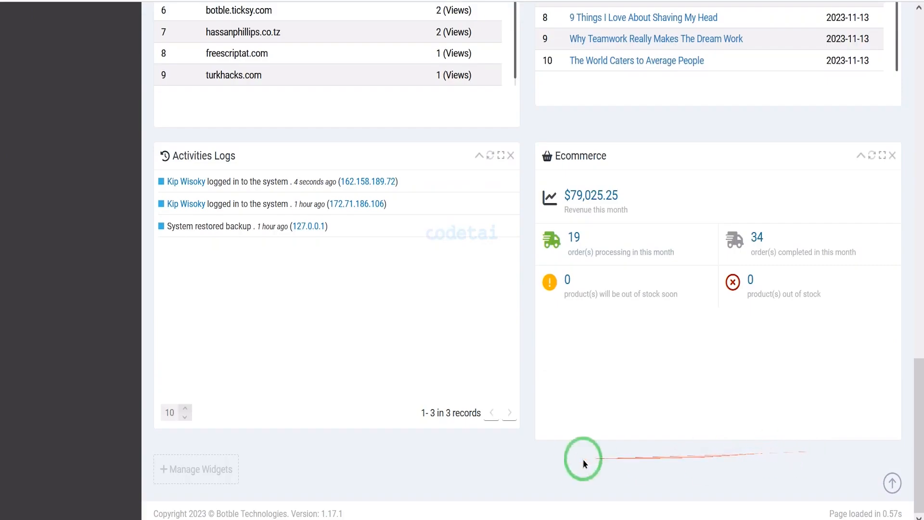
{"action": "scroll", "coordinate": [587, 302], "scroll_direction": "up", "scroll_amount": 20}
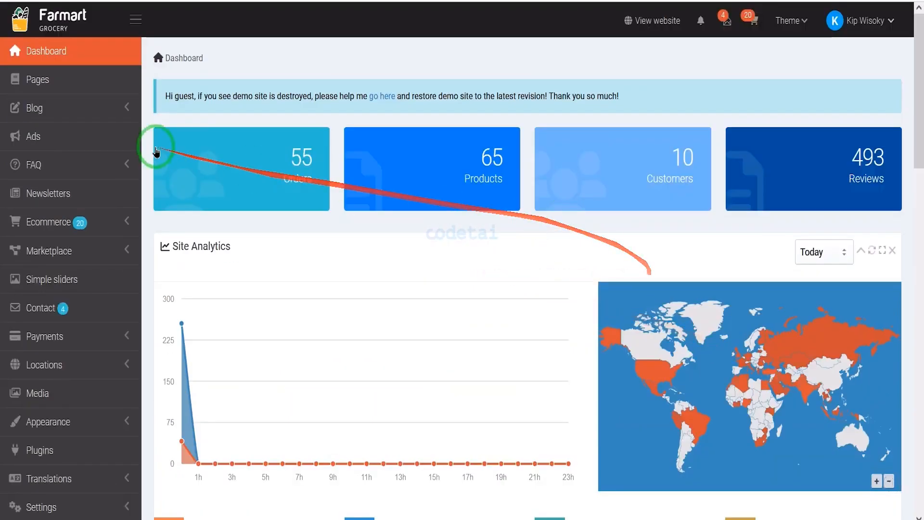
Review the admin navigation and expand its FAQ, Blog and Ecommerce sections to examine their sub-pages.
{"action": "scroll", "coordinate": [21, 125], "scroll_direction": "down", "scroll_amount": 1}
{"action": "scroll", "coordinate": [22, 125], "scroll_direction": "down", "scroll_amount": 2}
{"action": "scroll", "coordinate": [86, 247], "scroll_direction": "down", "scroll_amount": 2}
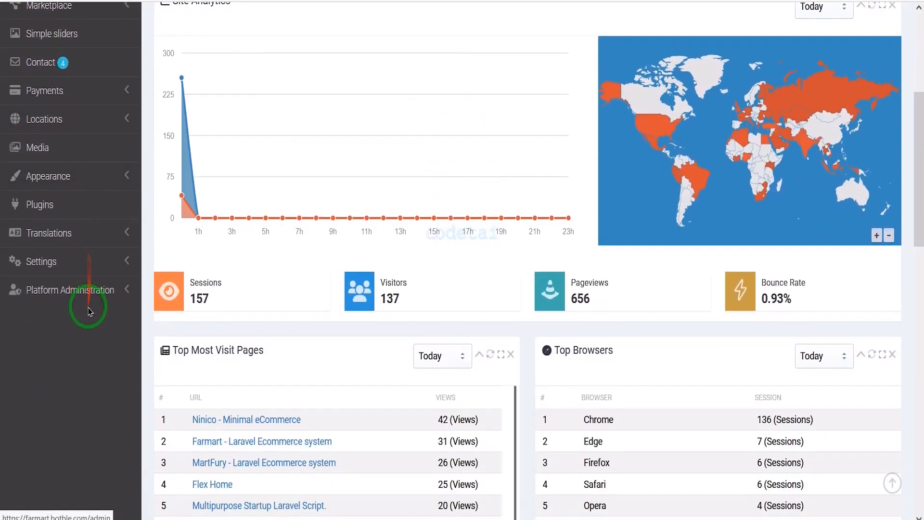
{"action": "scroll", "coordinate": [134, 299], "scroll_direction": "up", "scroll_amount": 5}
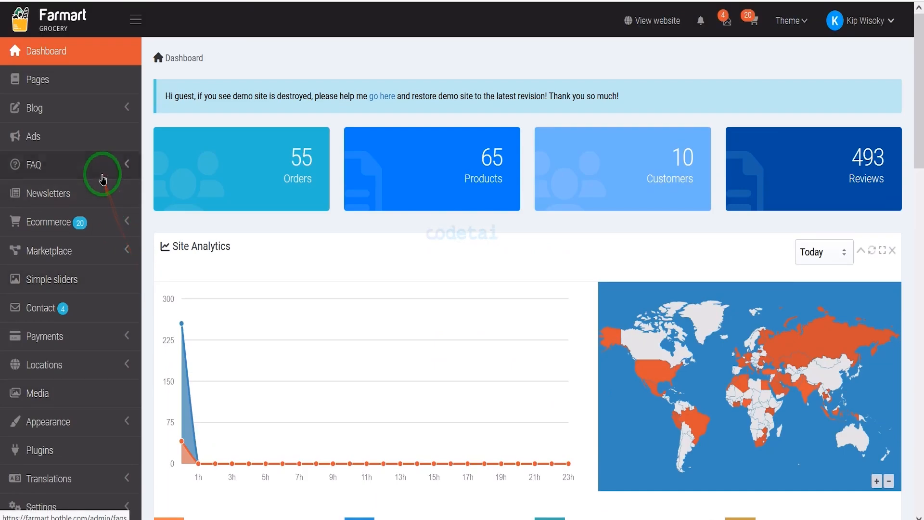
{"action": "left_click", "coordinate": [103, 176]}
{"action": "left_click", "coordinate": [102, 106]}
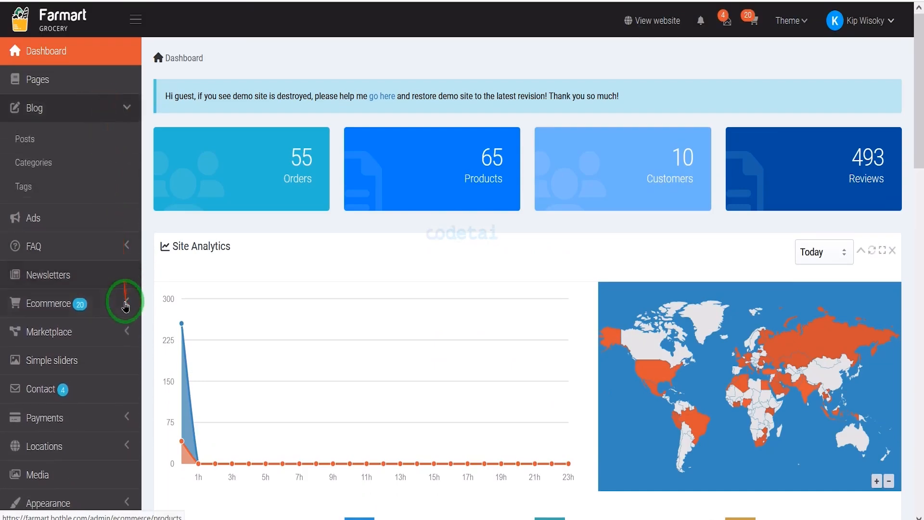
{"action": "left_click", "coordinate": [125, 306]}
{"action": "scroll", "coordinate": [123, 297], "scroll_direction": "down", "scroll_amount": 8}
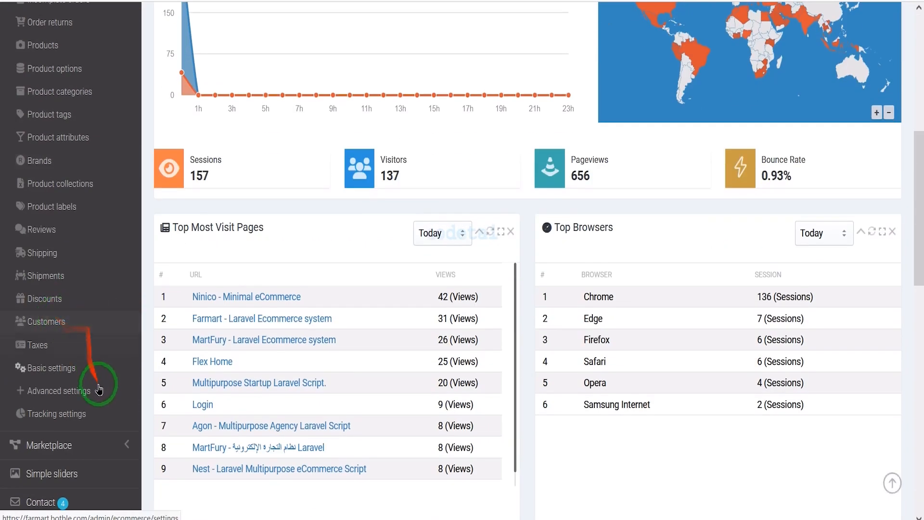
Expand the admin's Marketplace, Payments, Appearance, Translations and Settings sections in turn to examine their entries.
{"action": "left_click", "coordinate": [114, 438]}
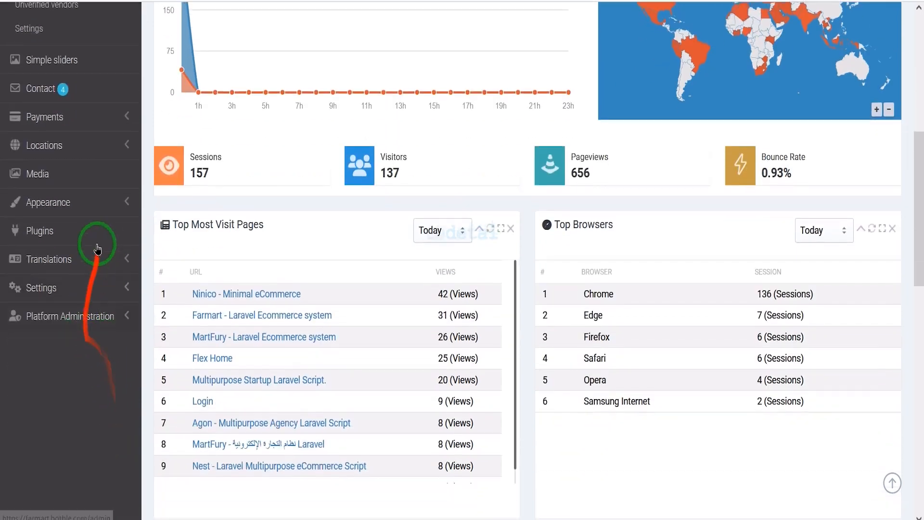
{"action": "left_click", "coordinate": [102, 126]}
{"action": "left_click", "coordinate": [85, 204]}
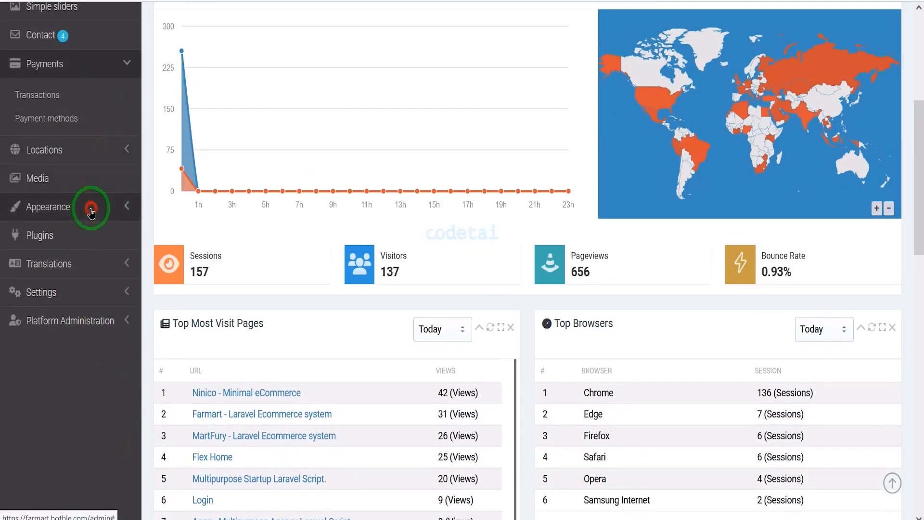
{"action": "left_click", "coordinate": [82, 377]}
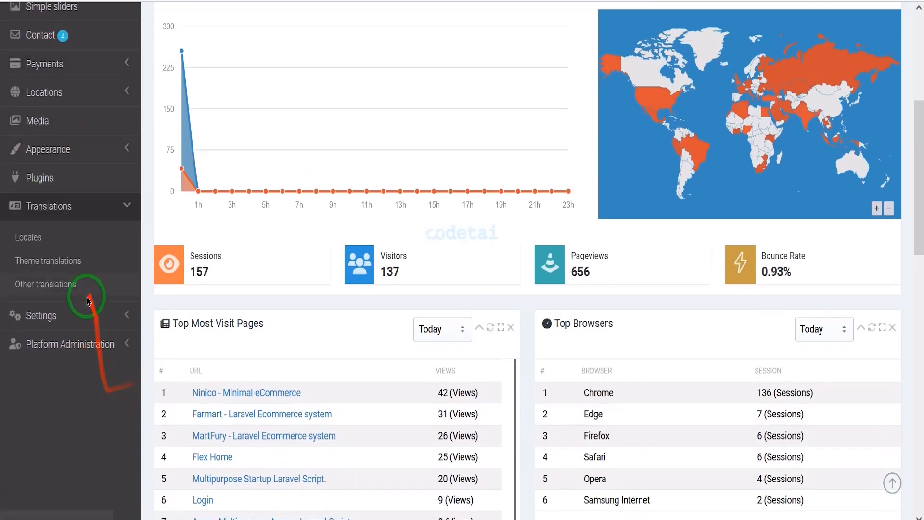
{"action": "left_click", "coordinate": [84, 311]}
{"action": "scroll", "coordinate": [91, 374], "scroll_direction": "up", "scroll_amount": 3}
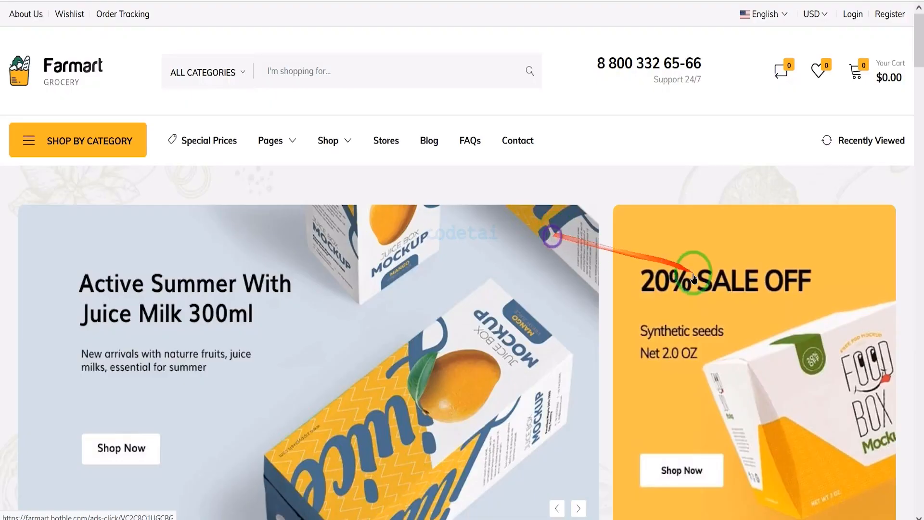
Examine the storefront homepage's category tiles, featured brands and featured products.
{"action": "scroll", "coordinate": [693, 278], "scroll_direction": "down", "scroll_amount": 20}
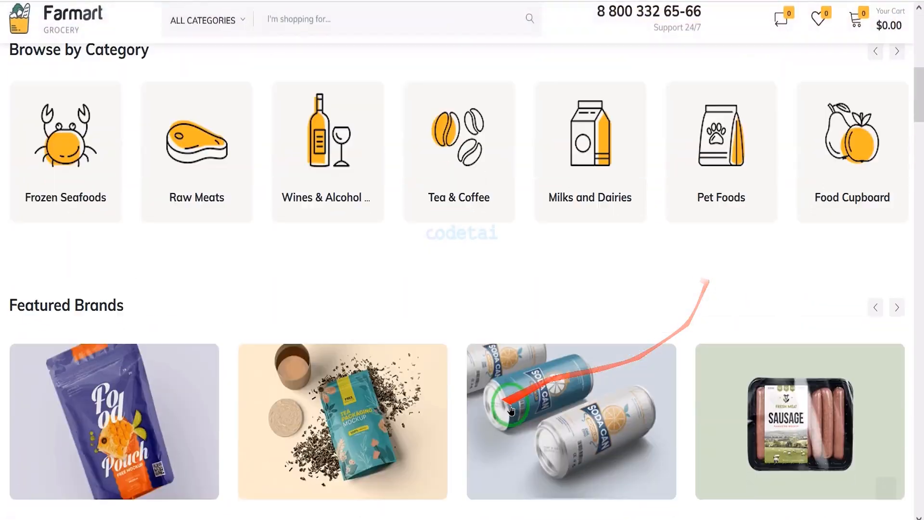
{"action": "scroll", "coordinate": [628, 430], "scroll_direction": "down", "scroll_amount": 8}
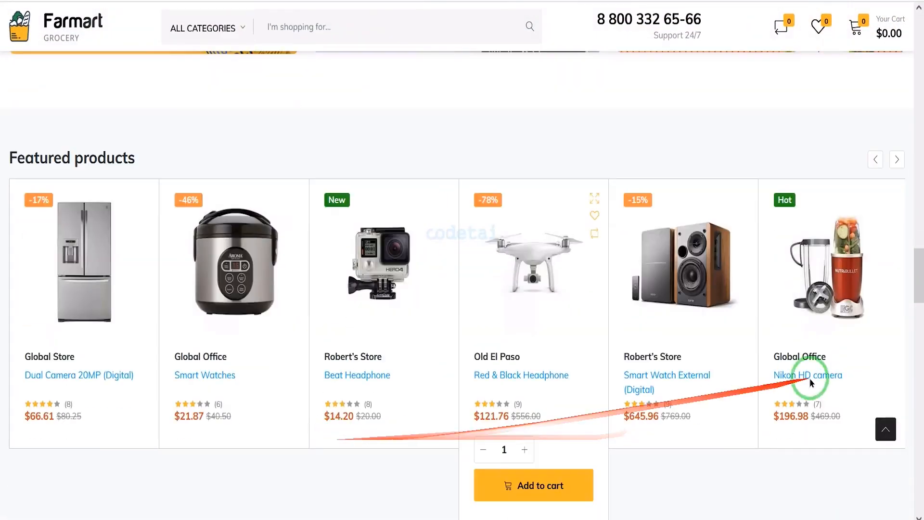
{"action": "scroll", "coordinate": [810, 379], "scroll_direction": "up", "scroll_amount": 20}
{"action": "scroll", "coordinate": [888, 262], "scroll_direction": "up", "scroll_amount": 20}
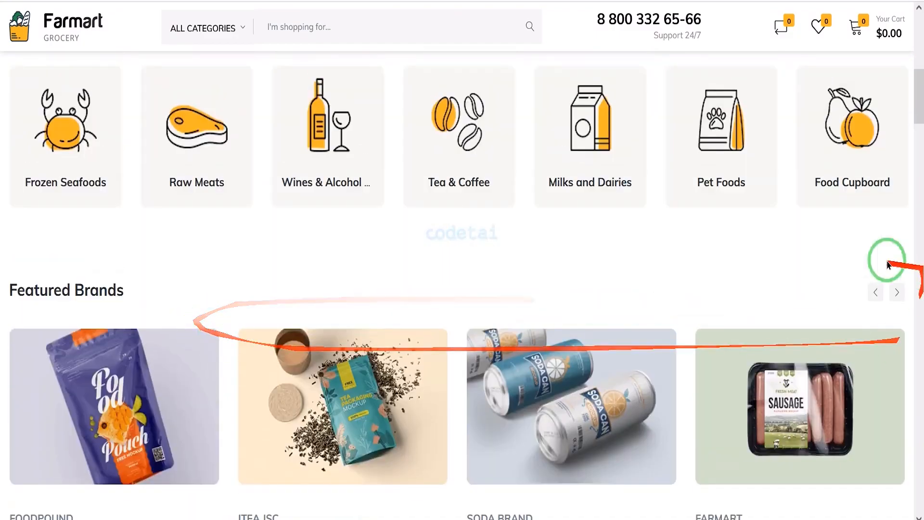
{"action": "scroll", "coordinate": [587, 304], "scroll_direction": "down", "scroll_amount": 3}
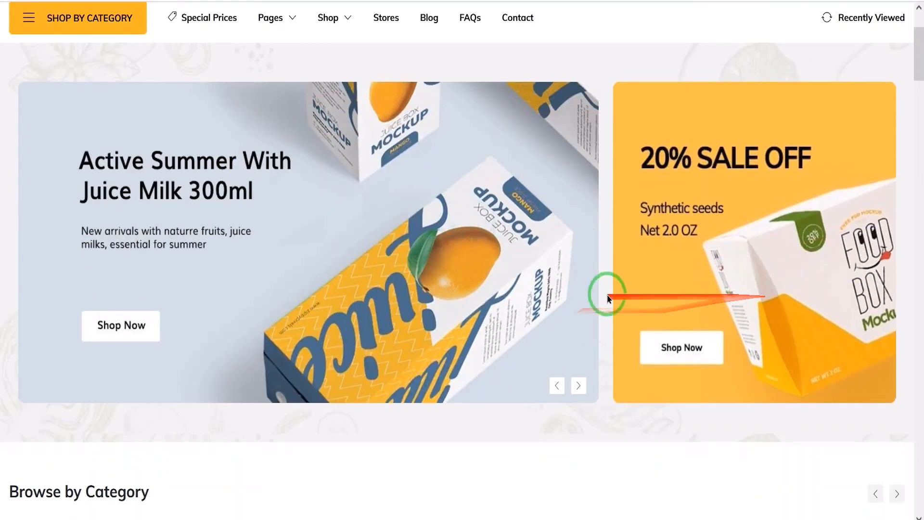
Open the storefront's Order Tracking page and examine its order status form.
{"action": "scroll", "coordinate": [604, 289], "scroll_direction": "up", "scroll_amount": 3}
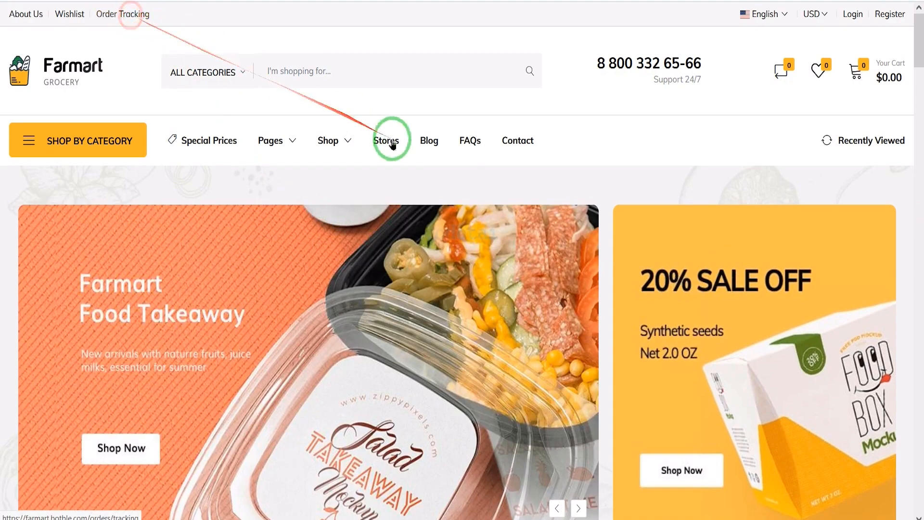
{"action": "scroll", "coordinate": [518, 241], "scroll_direction": "down", "scroll_amount": 2}
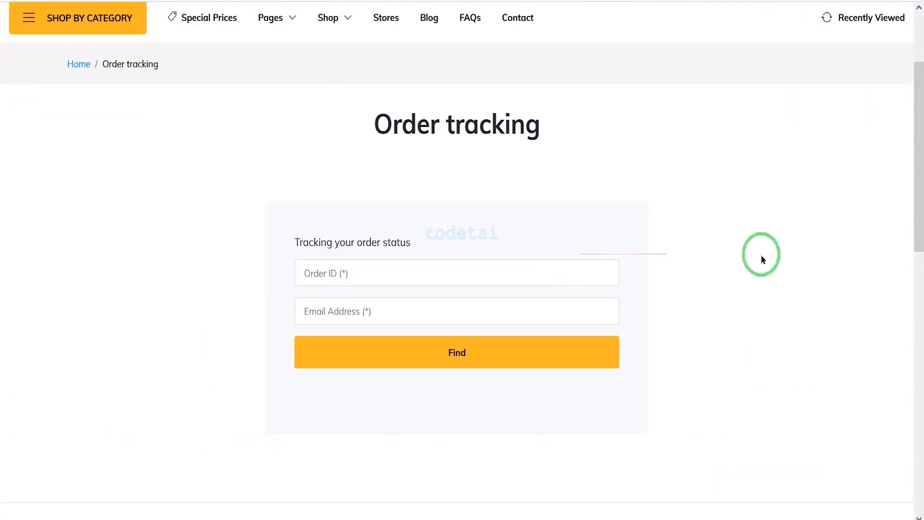
{"action": "left_click_drag", "start_coordinate": [291, 229], "coordinate": [670, 385]}
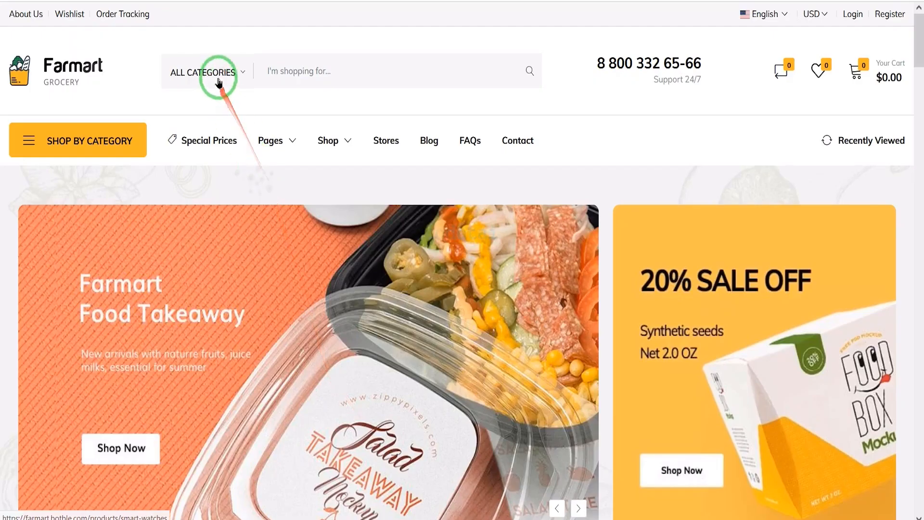
Browse the full product category list in the storefront search and examine the search bar.
{"action": "left_click", "coordinate": [217, 73]}
{"action": "scroll", "coordinate": [212, 268], "scroll_direction": "down", "scroll_amount": 3}
{"action": "scroll", "coordinate": [212, 268], "scroll_direction": "down", "scroll_amount": 10}
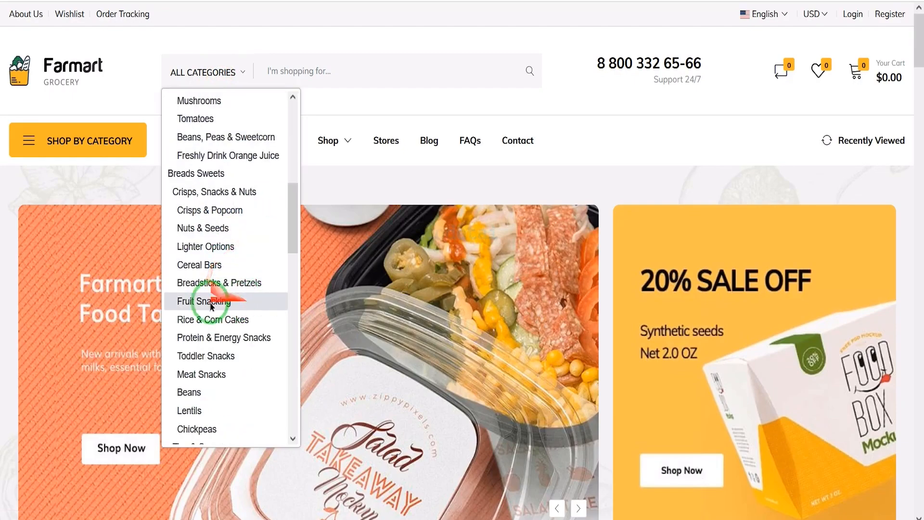
{"action": "scroll", "coordinate": [254, 339], "scroll_direction": "down", "scroll_amount": 10}
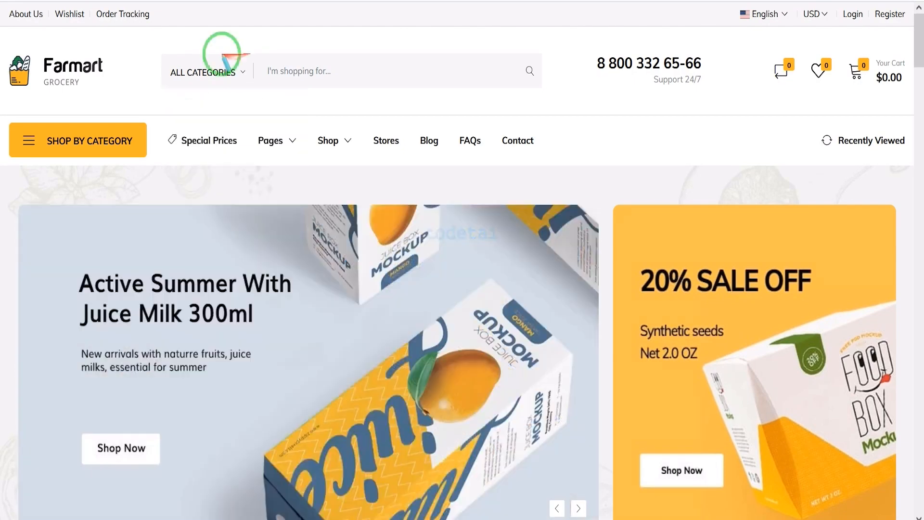
{"action": "left_click_drag", "start_coordinate": [141, 49], "coordinate": [470, 91]}
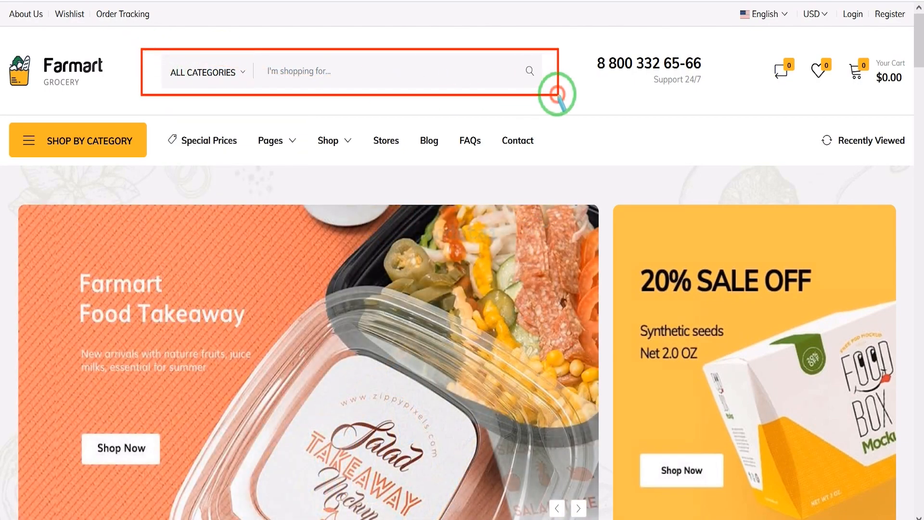
{"action": "left_click", "coordinate": [419, 87]}
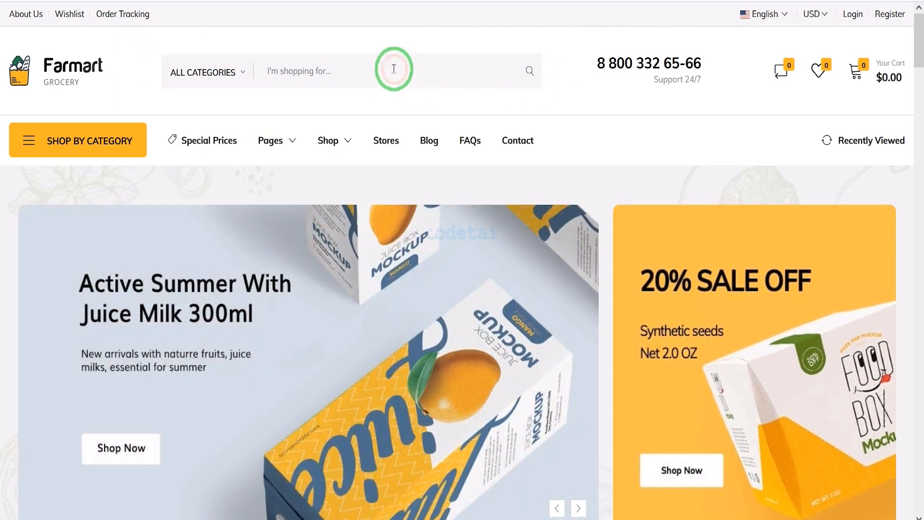
{"action": "scroll", "coordinate": [337, 178], "scroll_direction": "down", "scroll_amount": 10}
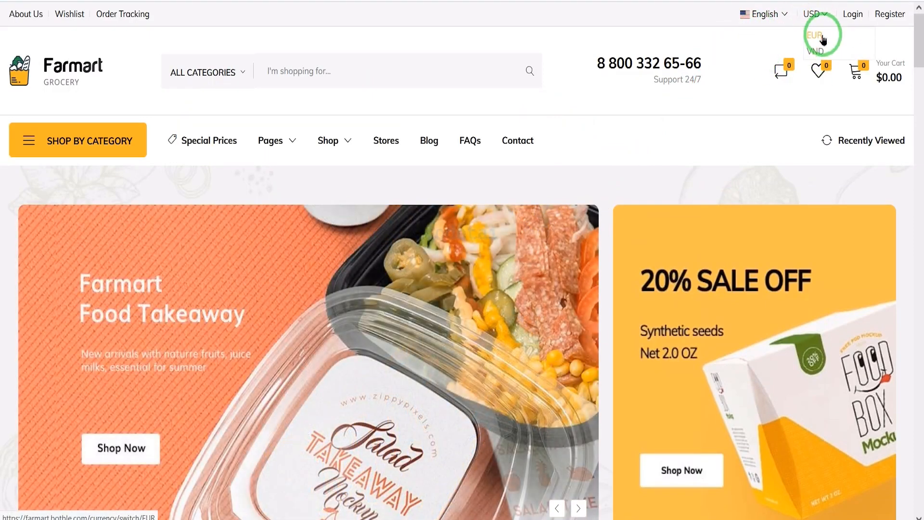
Open the account registration page and review the form's fields and account type choices.
{"action": "left_click", "coordinate": [888, 15]}
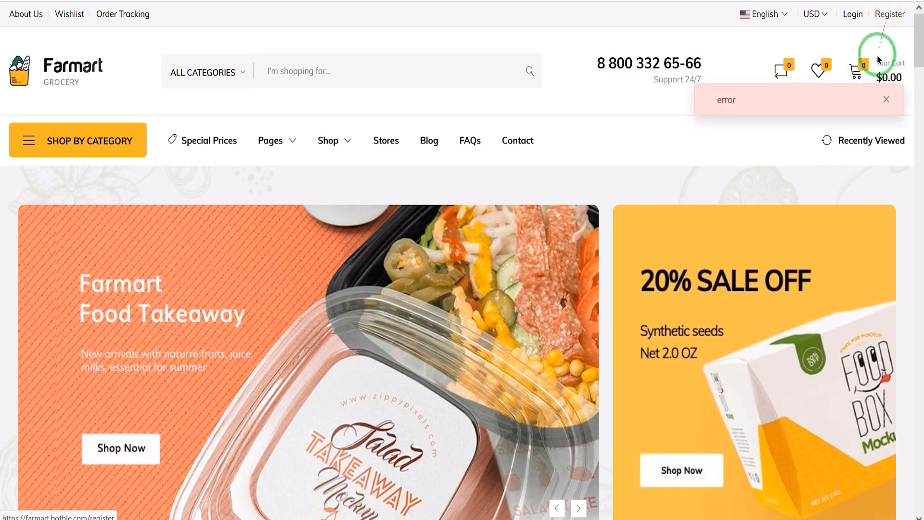
{"action": "scroll", "coordinate": [481, 356], "scroll_direction": "down", "scroll_amount": 5}
{"action": "scroll", "coordinate": [445, 356], "scroll_direction": "down", "scroll_amount": 3}
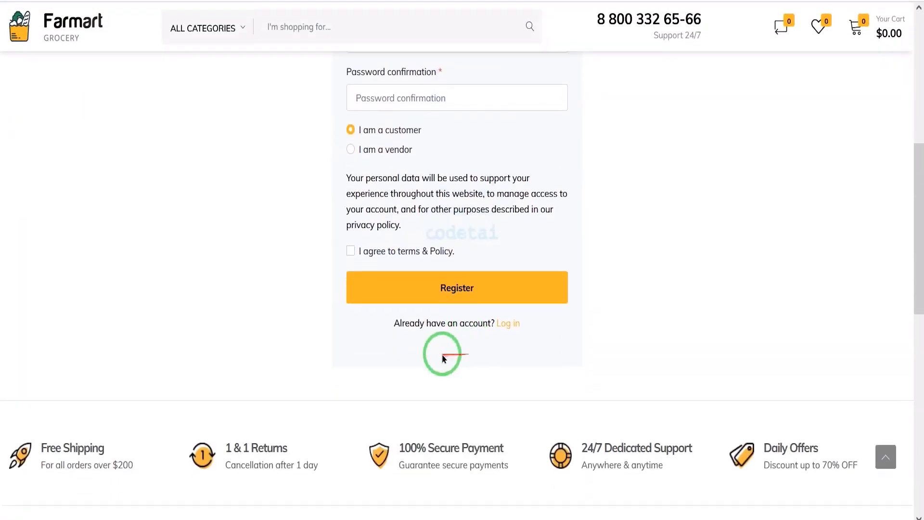
{"action": "scroll", "coordinate": [514, 344], "scroll_direction": "up", "scroll_amount": 4}
{"action": "scroll", "coordinate": [349, 293], "scroll_direction": "down", "scroll_amount": 2}
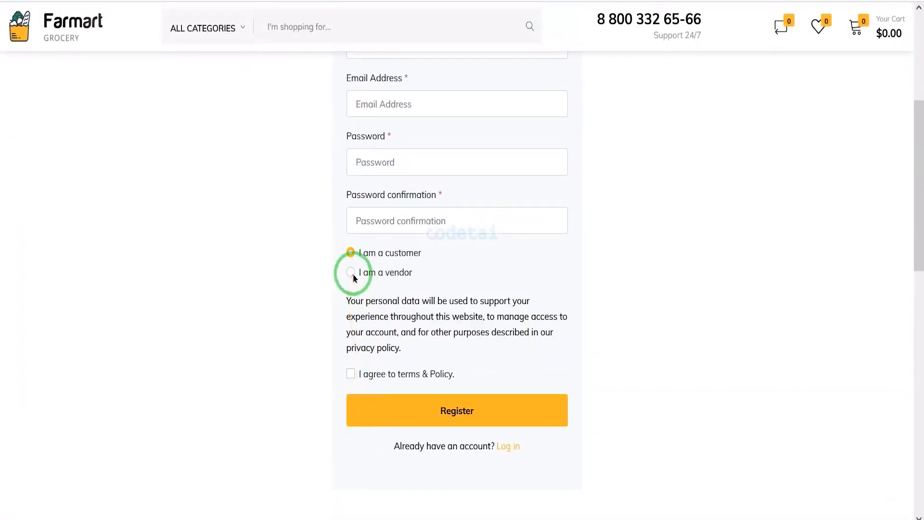
Set the registration account type to vendor and examine the shop name, shop URL and phone number fields.
{"action": "left_click", "coordinate": [351, 273]}
{"action": "scroll", "coordinate": [349, 325], "scroll_direction": "down", "scroll_amount": 3}
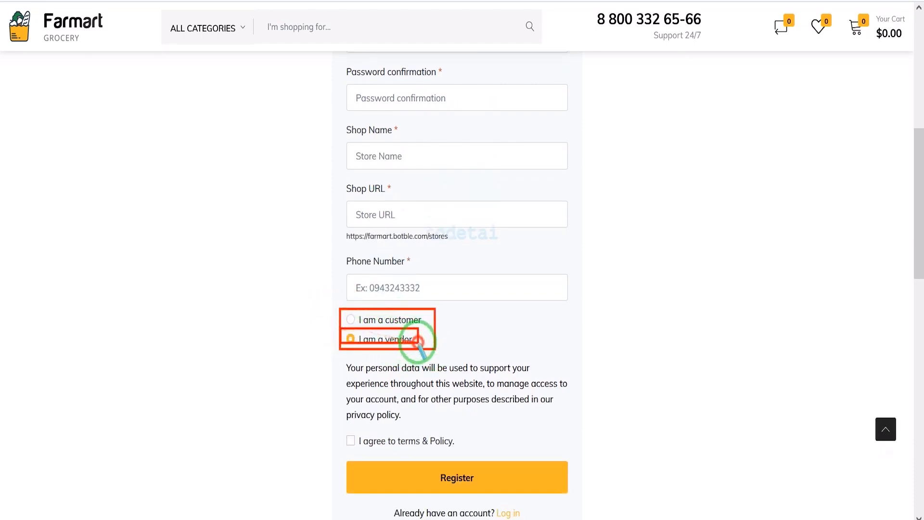
{"action": "left_click_drag", "start_coordinate": [418, 342], "coordinate": [420, 346]}
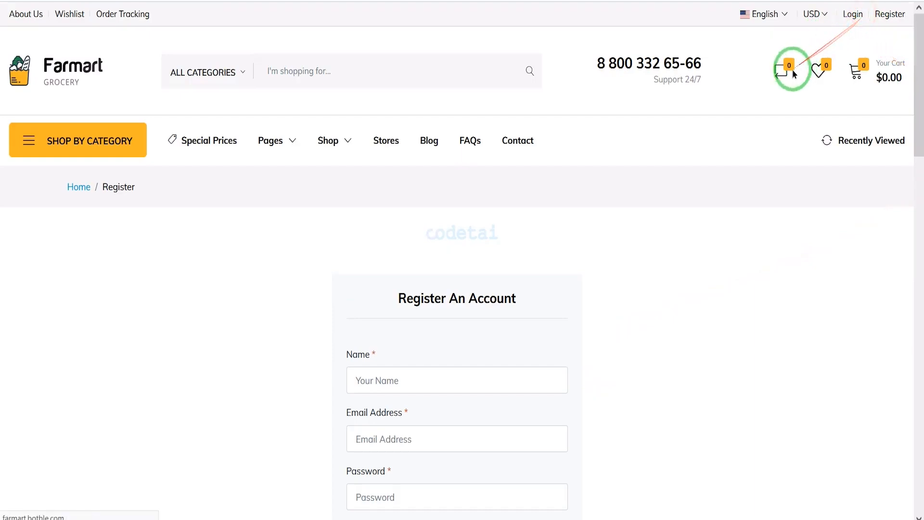
Open the customer login page and examine its form.
{"action": "scroll", "coordinate": [559, 233], "scroll_direction": "down", "scroll_amount": 6}
{"action": "scroll", "coordinate": [554, 268], "scroll_direction": "up", "scroll_amount": 4}
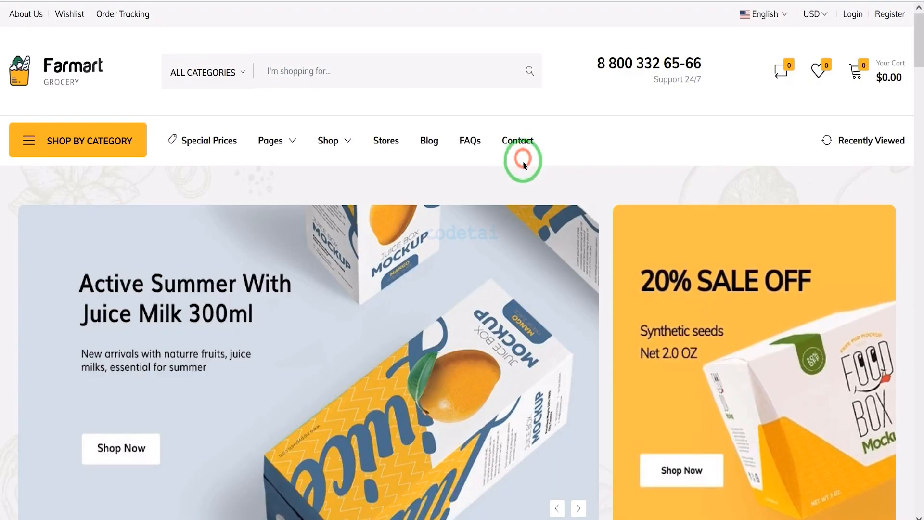
Add the Beat Headphone from the homepage's featured products to the cart and proceed to checkout.
{"action": "scroll", "coordinate": [535, 252], "scroll_direction": "down", "scroll_amount": 15}
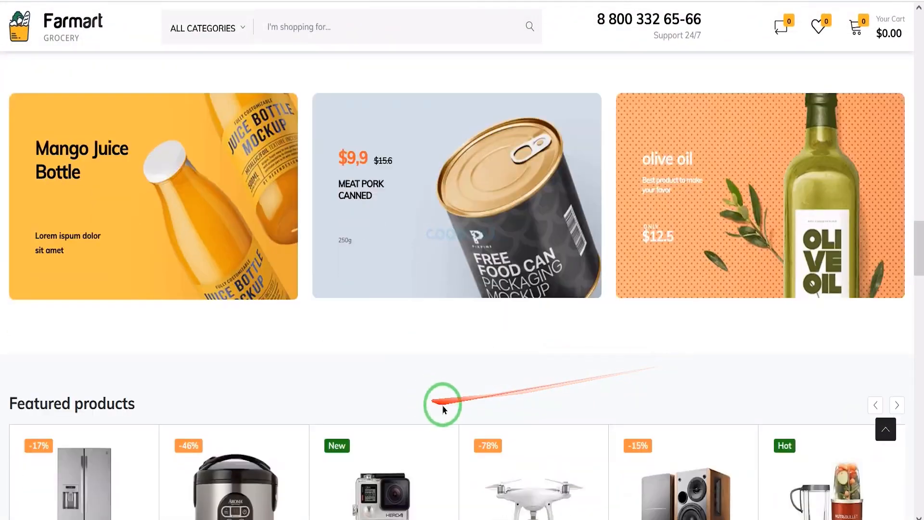
{"action": "scroll", "coordinate": [442, 404], "scroll_direction": "down", "scroll_amount": 5}
{"action": "scroll", "coordinate": [406, 388], "scroll_direction": "down", "scroll_amount": 3}
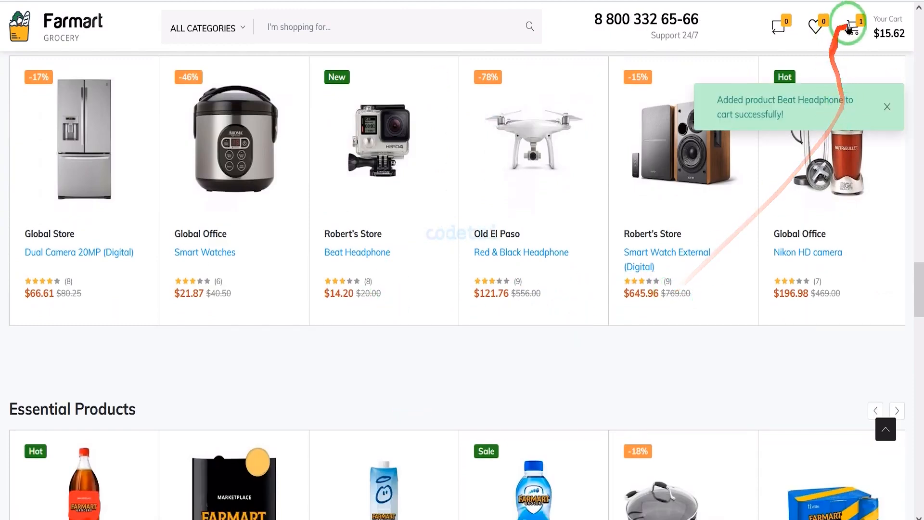
{"action": "mouse_move", "coordinate": [854, 28]}
{"action": "left_click", "coordinate": [851, 248]}
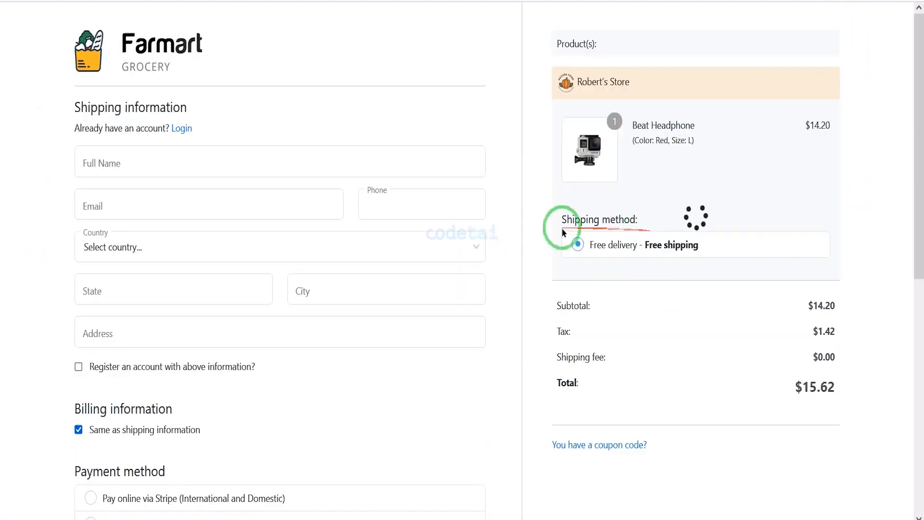
Examine the checkout page's shipping information form, payment methods and order notes.
{"action": "scroll", "coordinate": [306, 274], "scroll_direction": "down", "scroll_amount": 9}
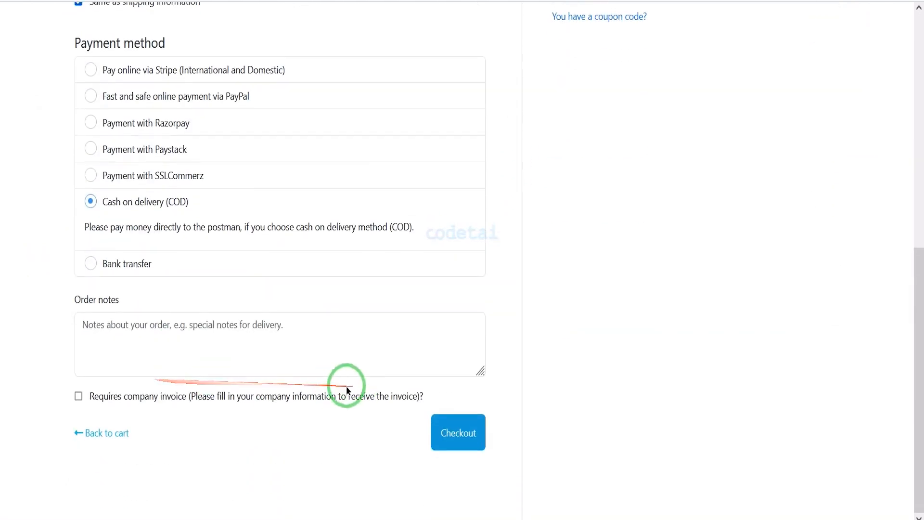
{"action": "scroll", "coordinate": [343, 388], "scroll_direction": "up", "scroll_amount": 3}
{"action": "left_click", "coordinate": [166, 197]}
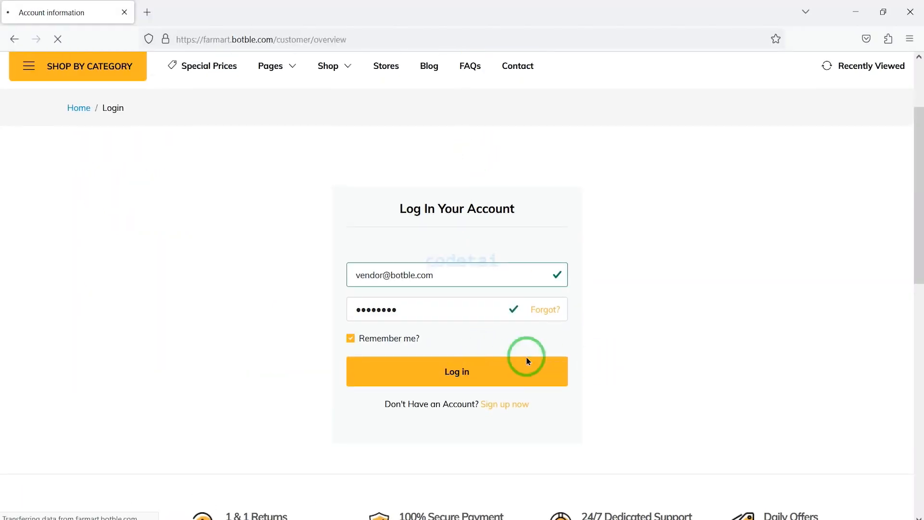
Examine the vendor dashboard's sales report, earnings, statistics, recent orders and top selling products.
{"action": "scroll", "coordinate": [543, 250], "scroll_direction": "down", "scroll_amount": 10}
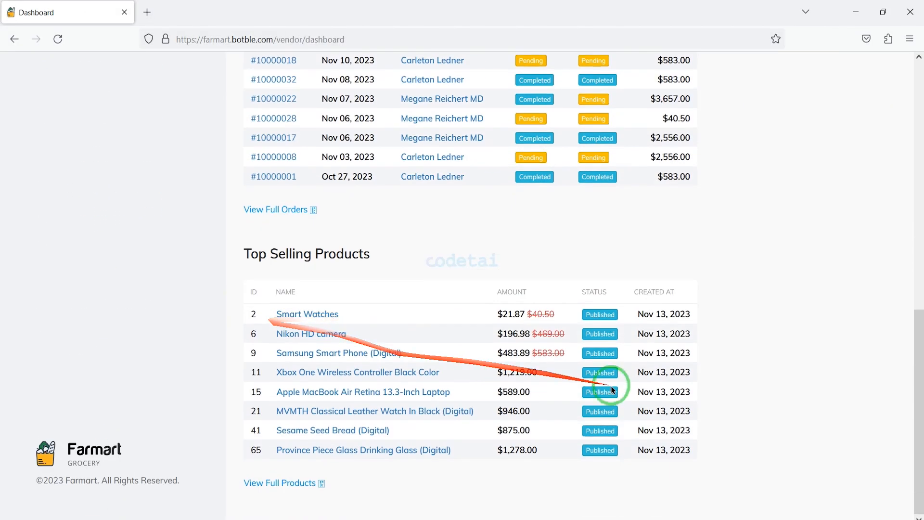
{"action": "scroll", "coordinate": [598, 305], "scroll_direction": "up", "scroll_amount": 10}
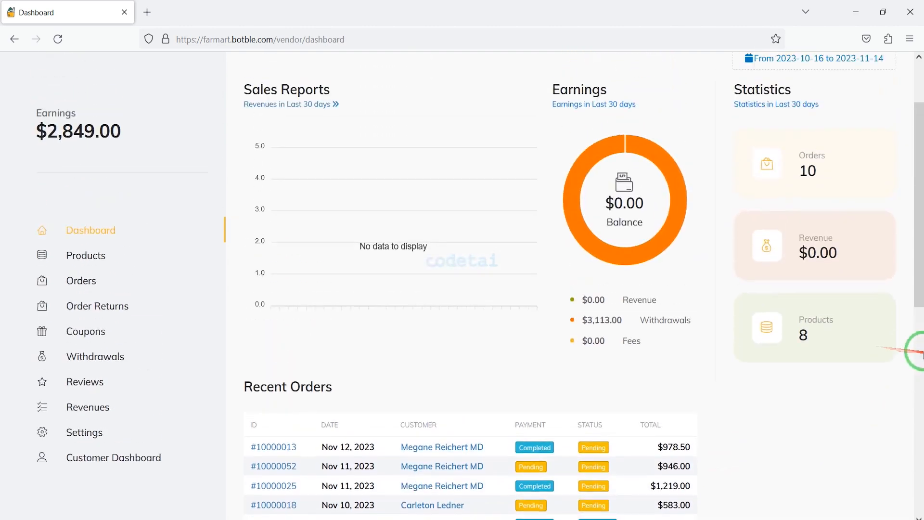
{"action": "scroll", "coordinate": [755, 357], "scroll_direction": "up", "scroll_amount": 2}
{"action": "scroll", "coordinate": [540, 359], "scroll_direction": "down", "scroll_amount": 2}
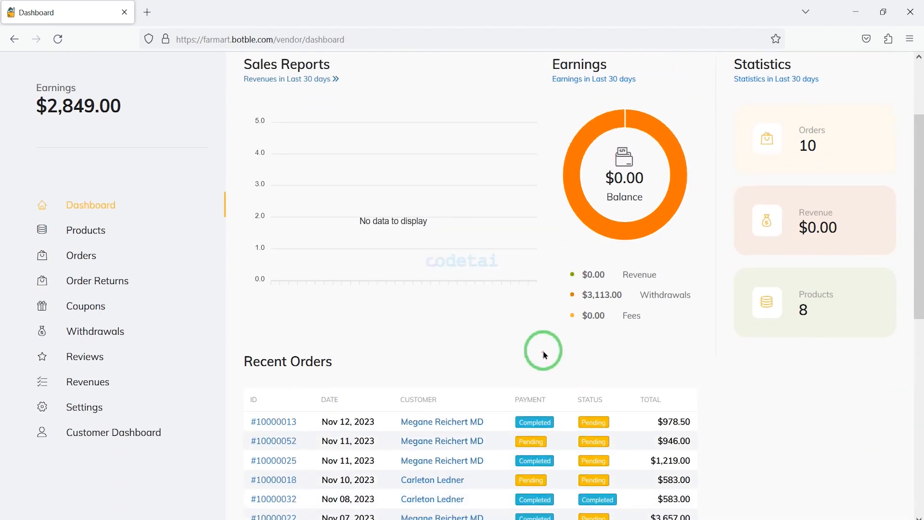
Review the vendor's product list and open the creation form for a physical product.
{"action": "scroll", "coordinate": [546, 302], "scroll_direction": "down", "scroll_amount": 5}
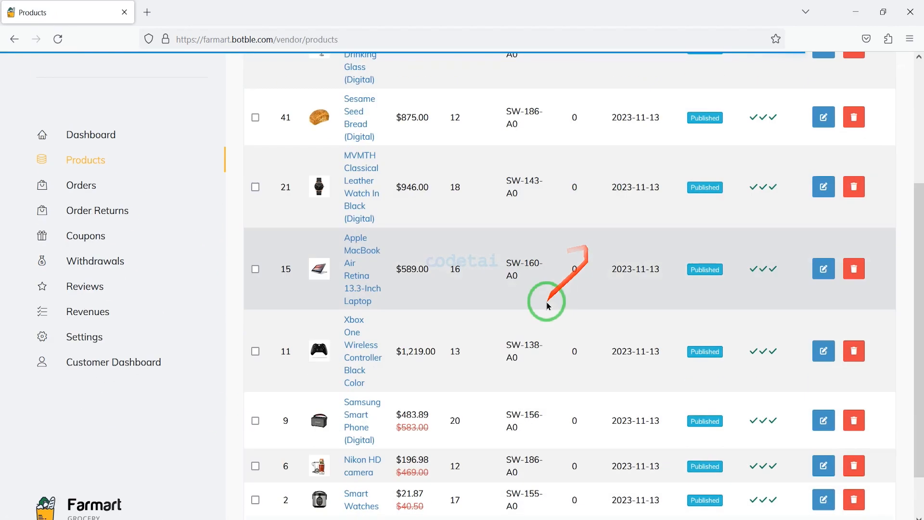
{"action": "scroll", "coordinate": [854, 299], "scroll_direction": "up", "scroll_amount": 5}
{"action": "left_click", "coordinate": [753, 150]}
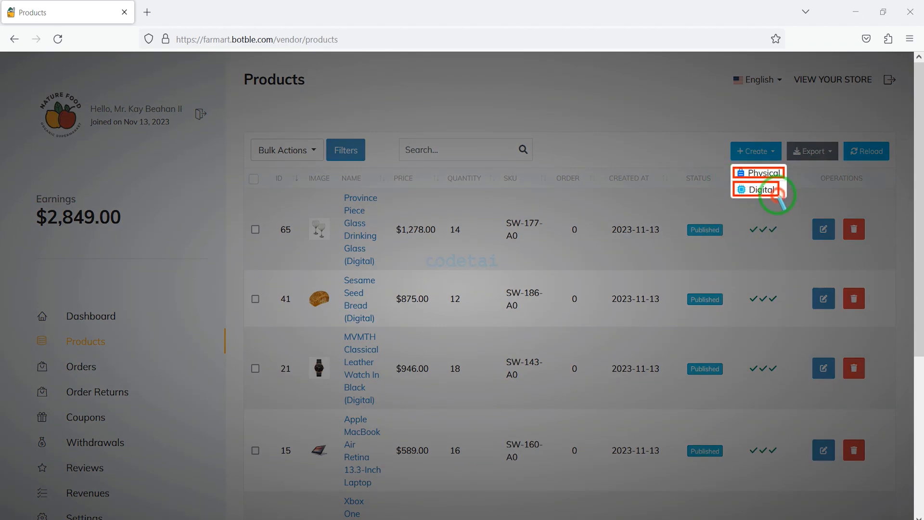
{"action": "left_click", "coordinate": [754, 175]}
Examine the new physical product form from its description down to its related products and SEO settings, expanding the Product FAQs section.
{"action": "scroll", "coordinate": [577, 211], "scroll_direction": "down", "scroll_amount": 10}
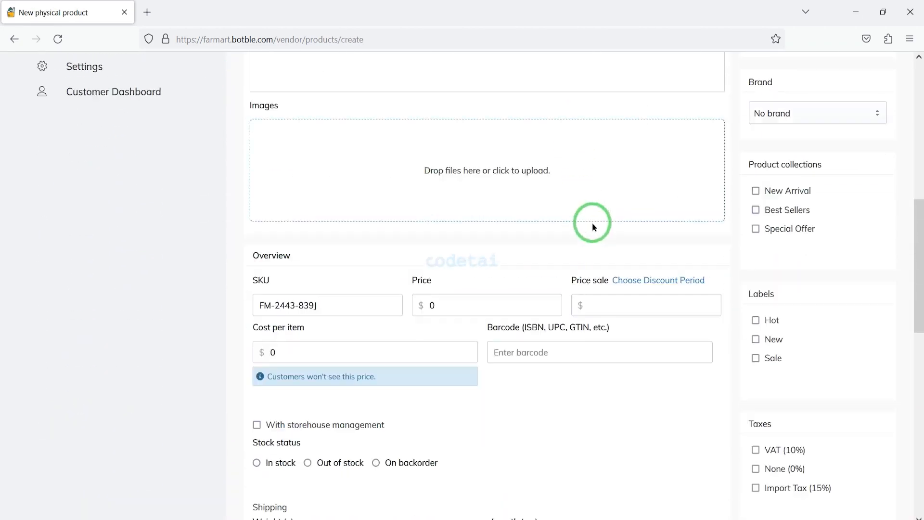
{"action": "scroll", "coordinate": [594, 226], "scroll_direction": "down", "scroll_amount": 12}
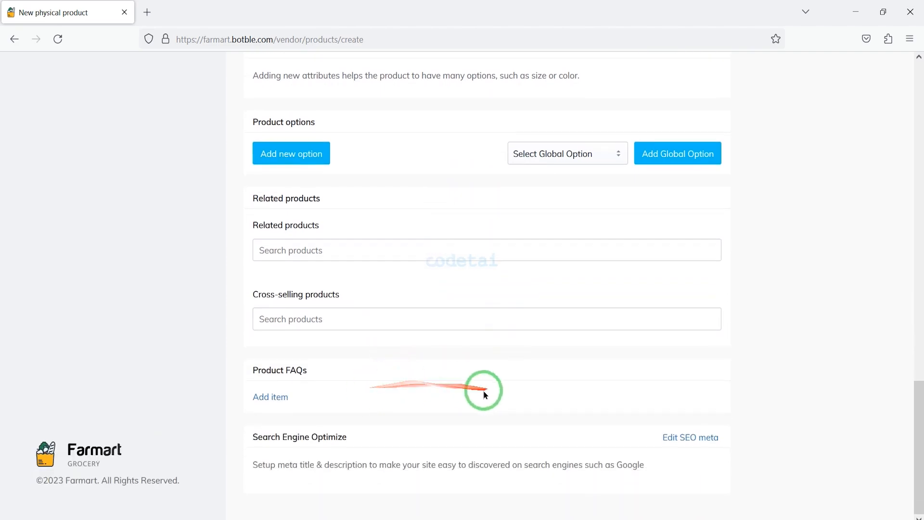
{"action": "scroll", "coordinate": [406, 386], "scroll_direction": "up", "scroll_amount": 2}
{"action": "scroll", "coordinate": [310, 397], "scroll_direction": "down", "scroll_amount": 2}
{"action": "left_click", "coordinate": [279, 397]}
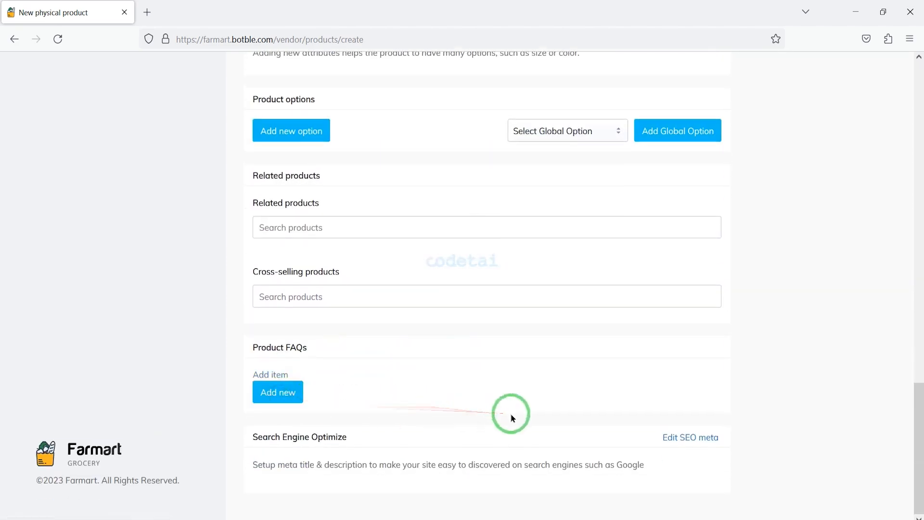
{"action": "scroll", "coordinate": [596, 241], "scroll_direction": "up", "scroll_amount": 20}
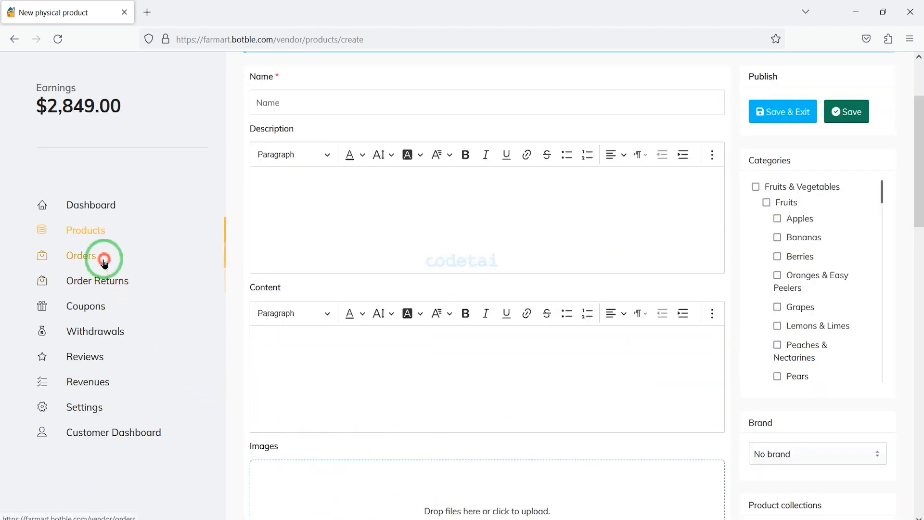
Open the vendor's orders page and look through the order list.
{"action": "left_click", "coordinate": [48, 258]}
{"action": "scroll", "coordinate": [599, 275], "scroll_direction": "down", "scroll_amount": 3}
{"action": "scroll", "coordinate": [674, 333], "scroll_direction": "up", "scroll_amount": 3}
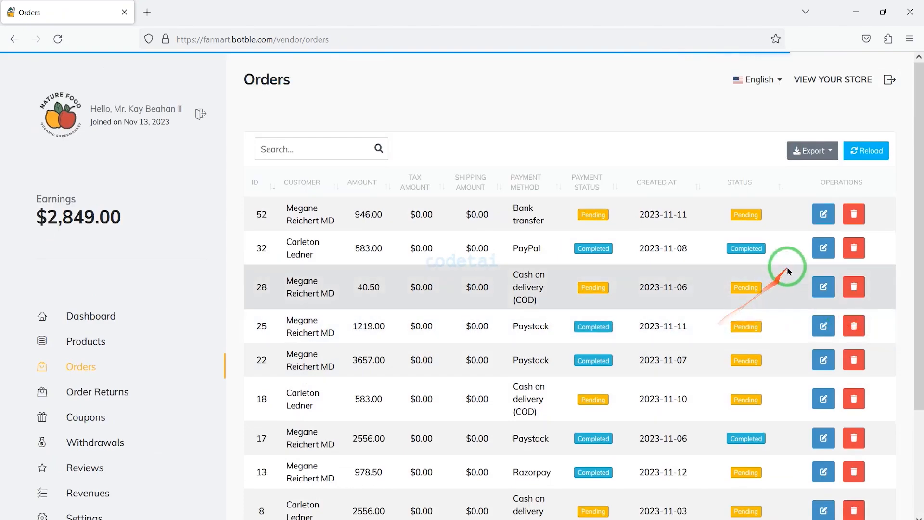
Open the first listed order for editing and review its product, amounts, note field and history.
{"action": "left_click", "coordinate": [824, 214]}
{"action": "scroll", "coordinate": [631, 306], "scroll_direction": "down", "scroll_amount": 3}
{"action": "scroll", "coordinate": [604, 260], "scroll_direction": "down", "scroll_amount": 2}
{"action": "scroll", "coordinate": [471, 331], "scroll_direction": "up", "scroll_amount": 2}
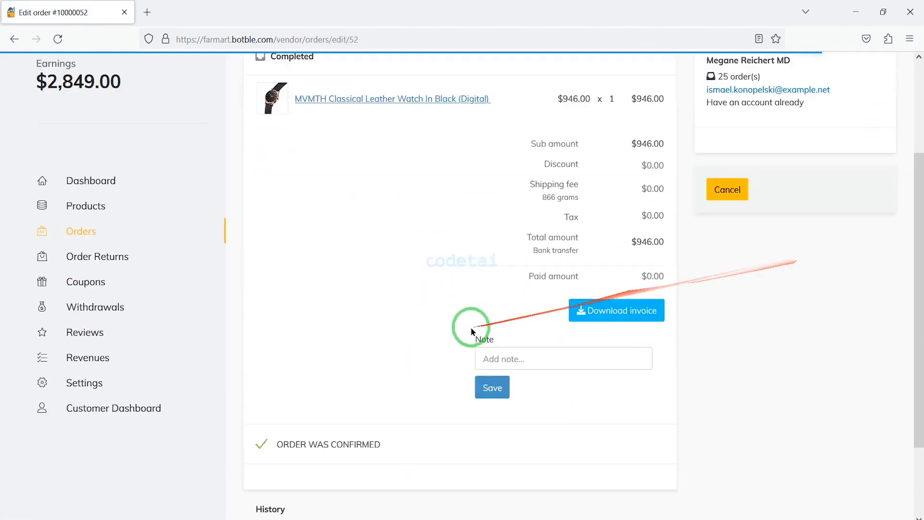
{"action": "scroll", "coordinate": [313, 444], "scroll_direction": "down", "scroll_amount": 2}
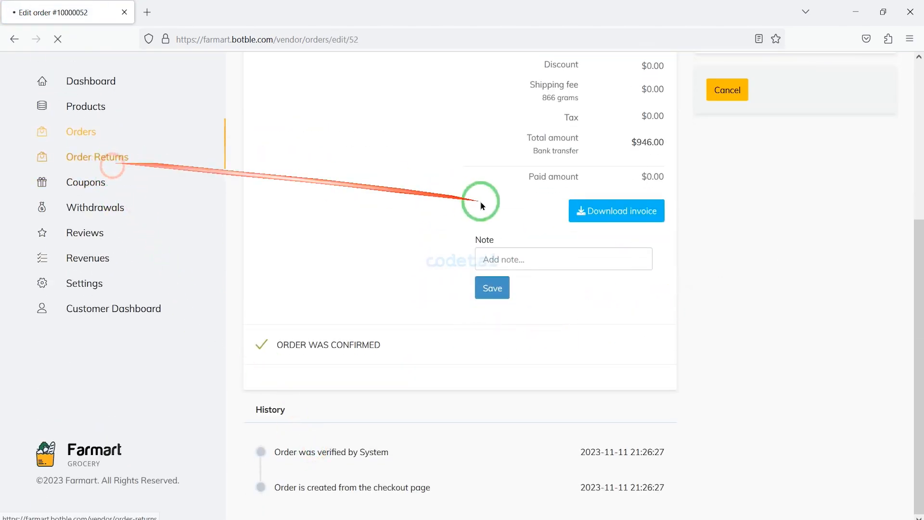
Open the vendor's coupon creation form and examine its code, name, coupon type, discount and date fields.
{"action": "scroll", "coordinate": [544, 243], "scroll_direction": "down", "scroll_amount": 3}
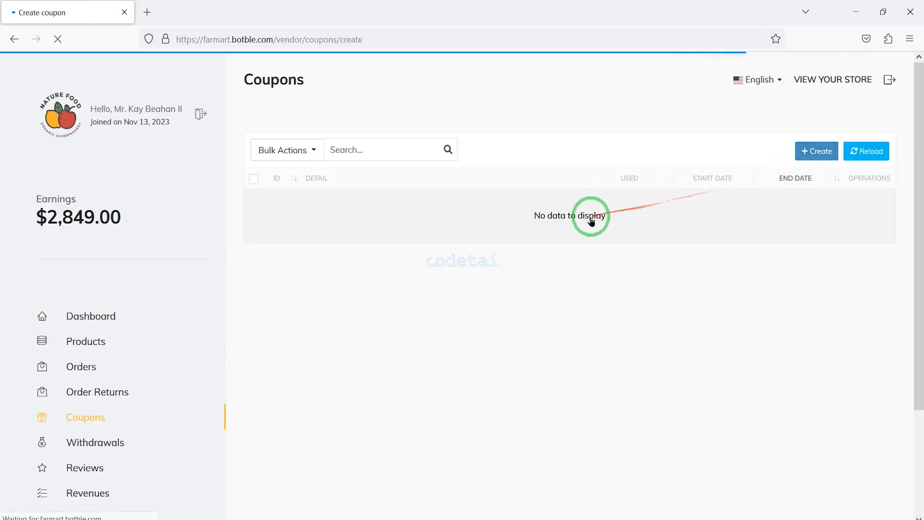
{"action": "scroll", "coordinate": [407, 264], "scroll_direction": "down", "scroll_amount": 3}
{"action": "scroll", "coordinate": [472, 261], "scroll_direction": "up", "scroll_amount": 3}
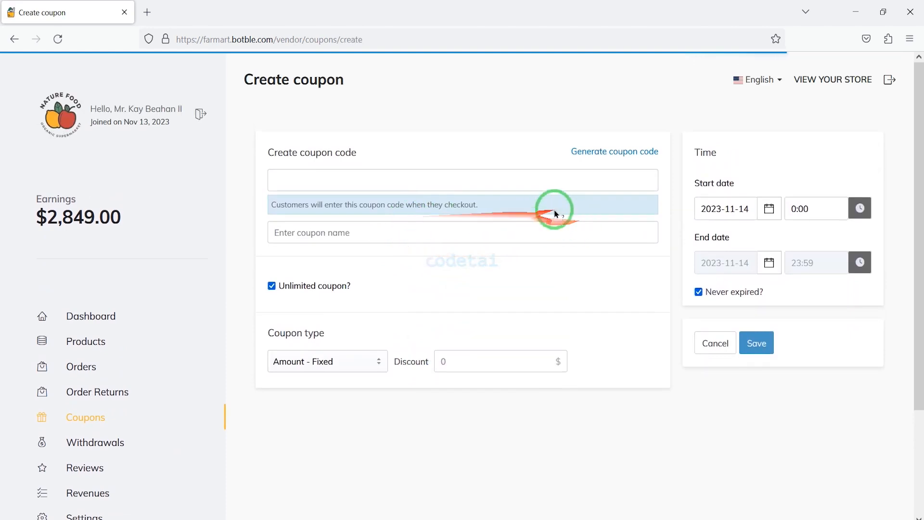
{"action": "left_click", "coordinate": [460, 182]}
{"action": "left_click", "coordinate": [382, 236]}
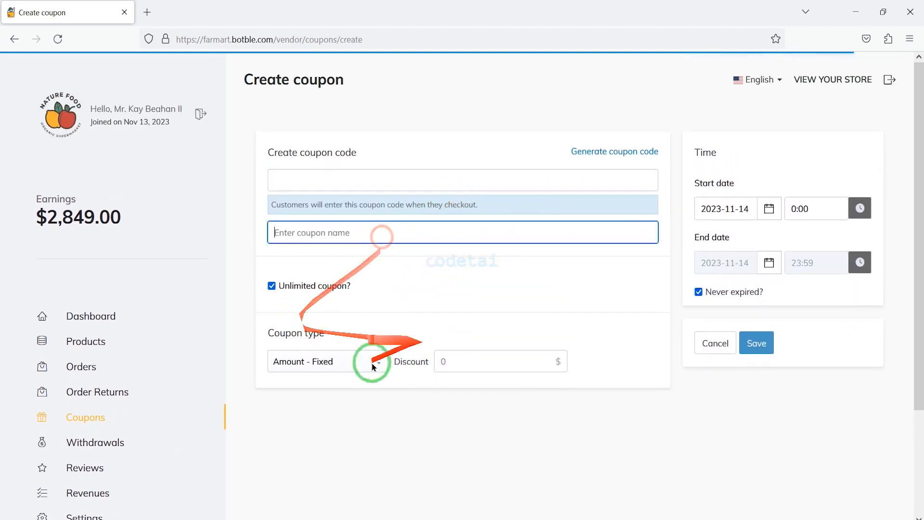
{"action": "scroll", "coordinate": [484, 440], "scroll_direction": "down", "scroll_amount": 3}
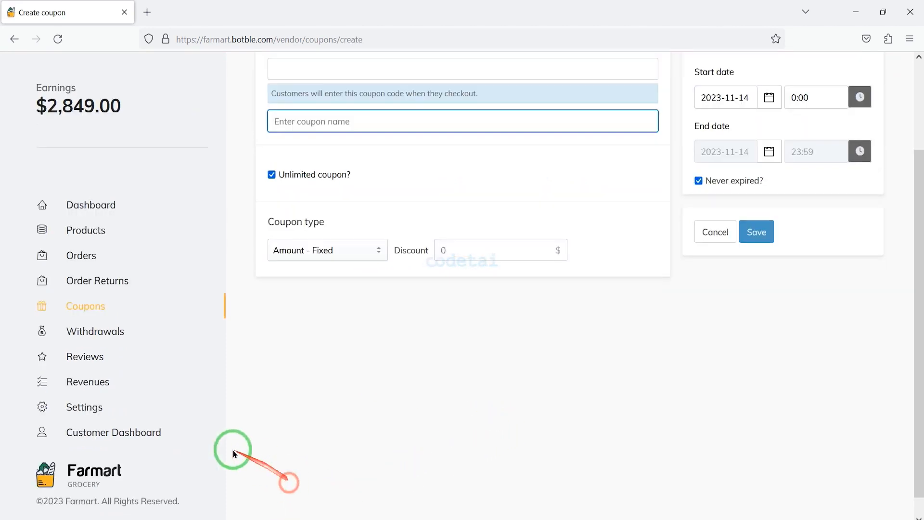
Open a new withdrawal request from the vendor's Withdrawals page and review its amount, description and payout information.
{"action": "left_click", "coordinate": [182, 321]}
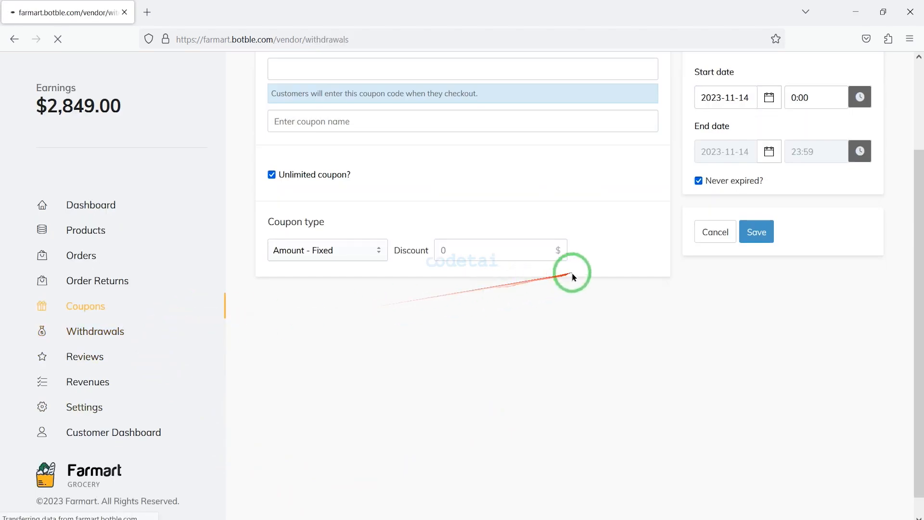
{"action": "scroll", "coordinate": [542, 269], "scroll_direction": "up", "scroll_amount": 3}
{"action": "left_click", "coordinate": [760, 150]}
{"action": "scroll", "coordinate": [450, 324], "scroll_direction": "down", "scroll_amount": 4}
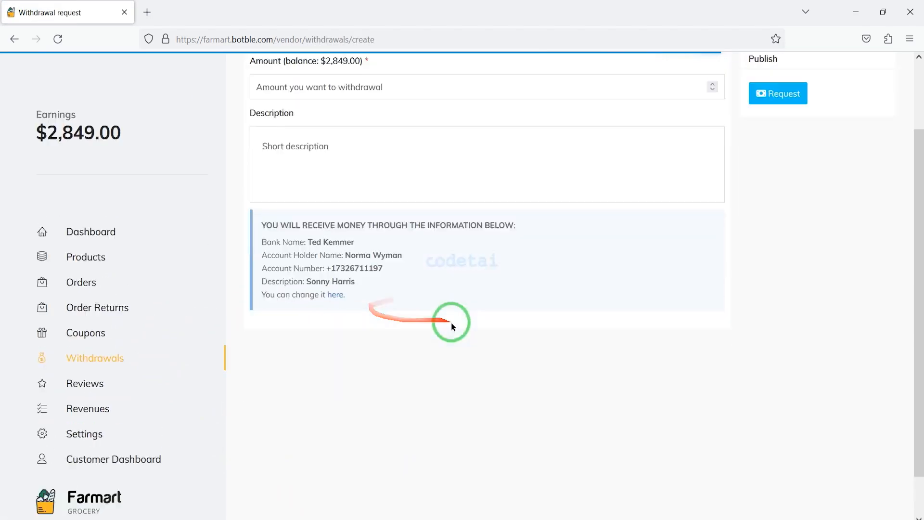
{"action": "left_click_drag", "start_coordinate": [8, 162], "coordinate": [209, 420]}
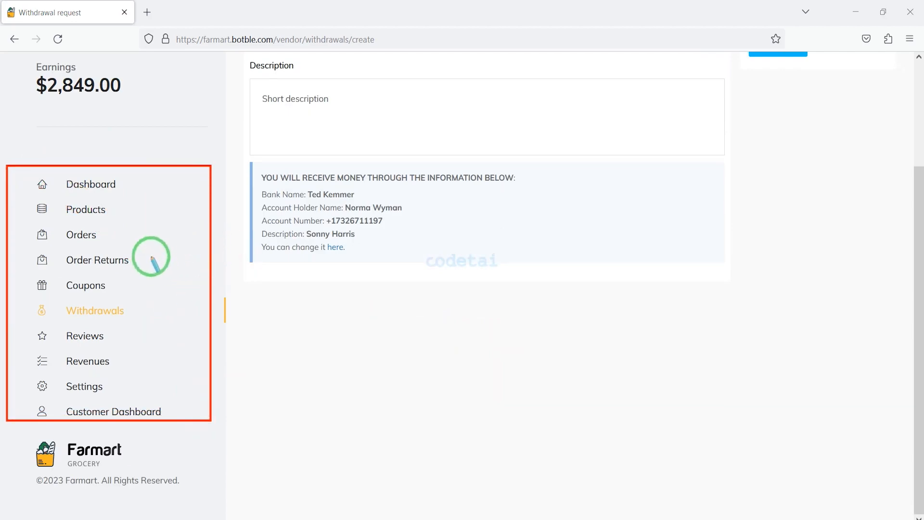
{"action": "scroll", "coordinate": [471, 212], "scroll_direction": "up", "scroll_amount": 3}
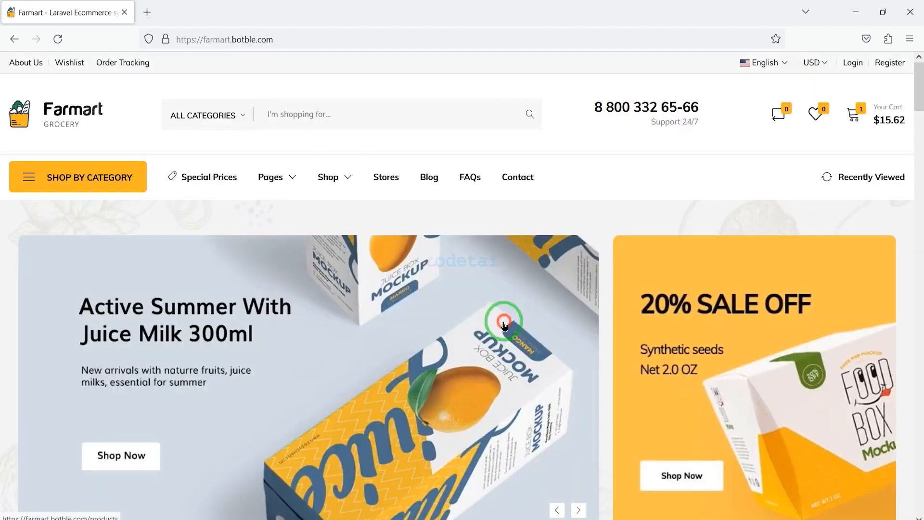
Return to the Farmart storefront homepage and look over its categories, featured brands, product sections and articles.
{"action": "scroll", "coordinate": [671, 355], "scroll_direction": "down", "scroll_amount": 10}
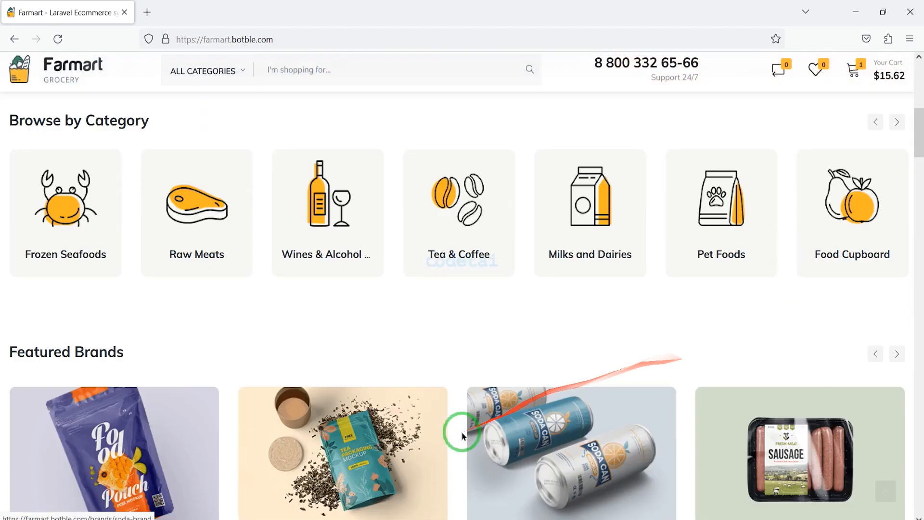
{"action": "scroll", "coordinate": [463, 436], "scroll_direction": "down", "scroll_amount": 20}
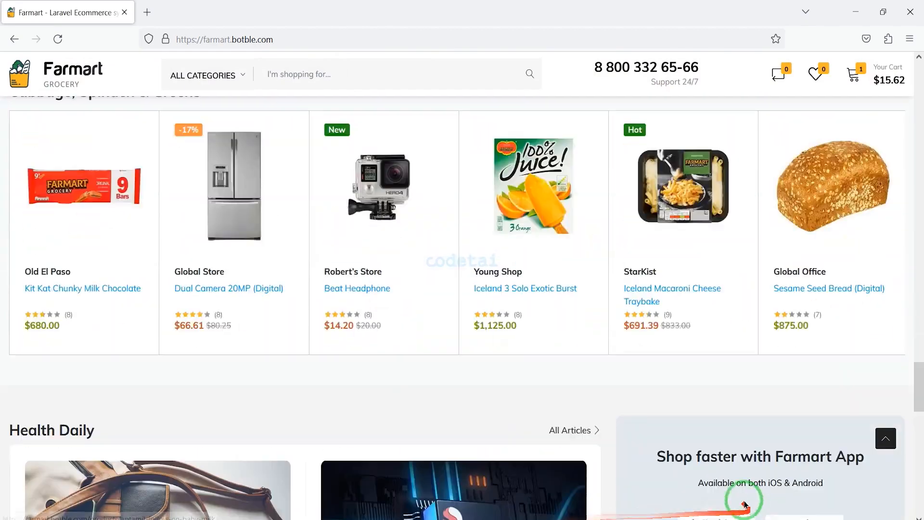
{"action": "scroll", "coordinate": [745, 504], "scroll_direction": "down", "scroll_amount": 8}
{"action": "scroll", "coordinate": [625, 346], "scroll_direction": "up", "scroll_amount": 15}
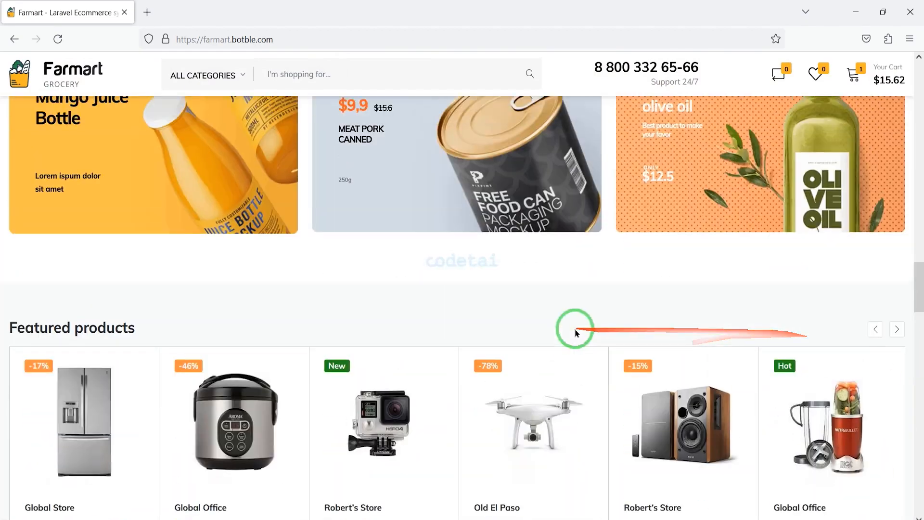
{"action": "scroll", "coordinate": [575, 332], "scroll_direction": "up", "scroll_amount": 10}
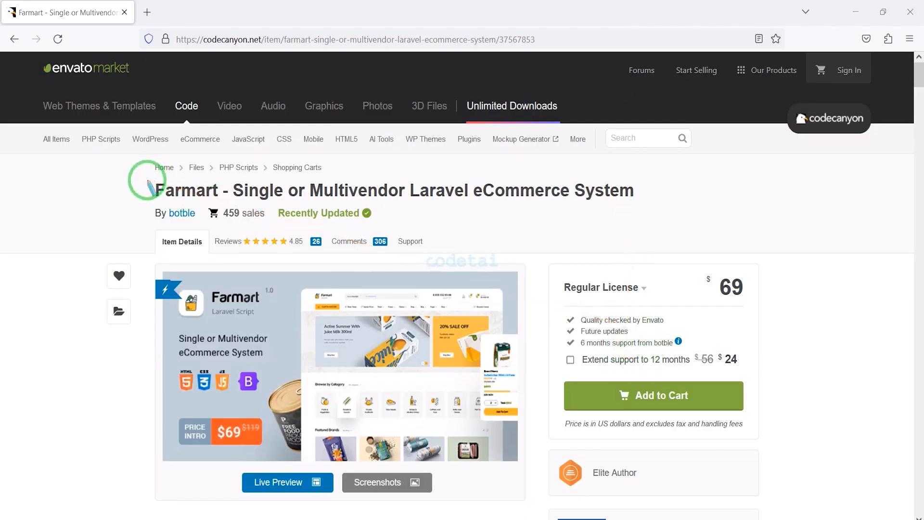
Open Farmart's CodeCanyon item page and review its license options, changelog, description, support links and demo details.
{"action": "left_click_drag", "start_coordinate": [158, 186], "coordinate": [640, 202]}
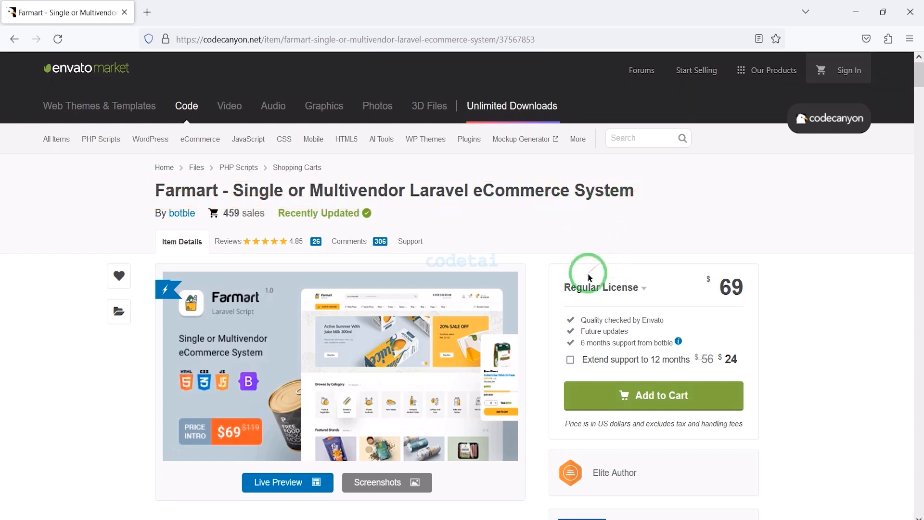
{"action": "scroll", "coordinate": [590, 278], "scroll_direction": "down", "scroll_amount": 2}
{"action": "scroll", "coordinate": [579, 386], "scroll_direction": "down", "scroll_amount": 4}
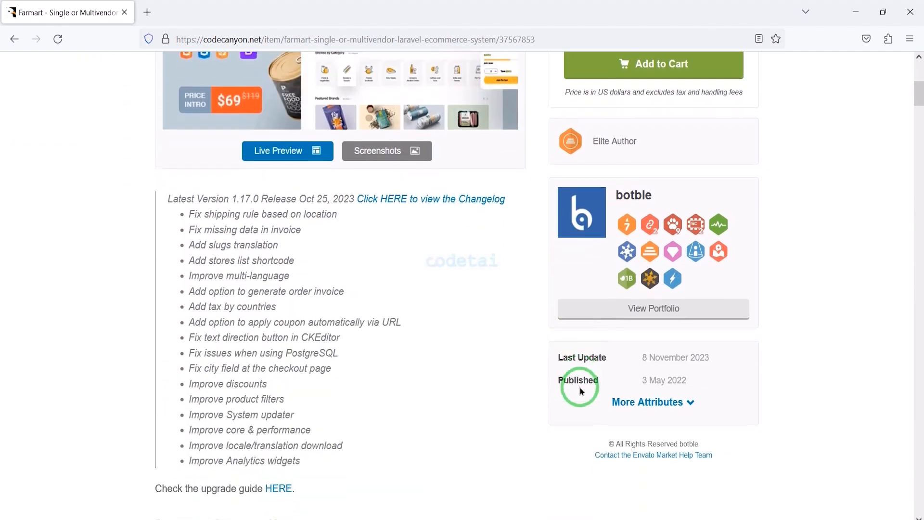
{"action": "scroll", "coordinate": [486, 397], "scroll_direction": "down", "scroll_amount": 3}
{"action": "scroll", "coordinate": [261, 410], "scroll_direction": "down", "scroll_amount": 10}
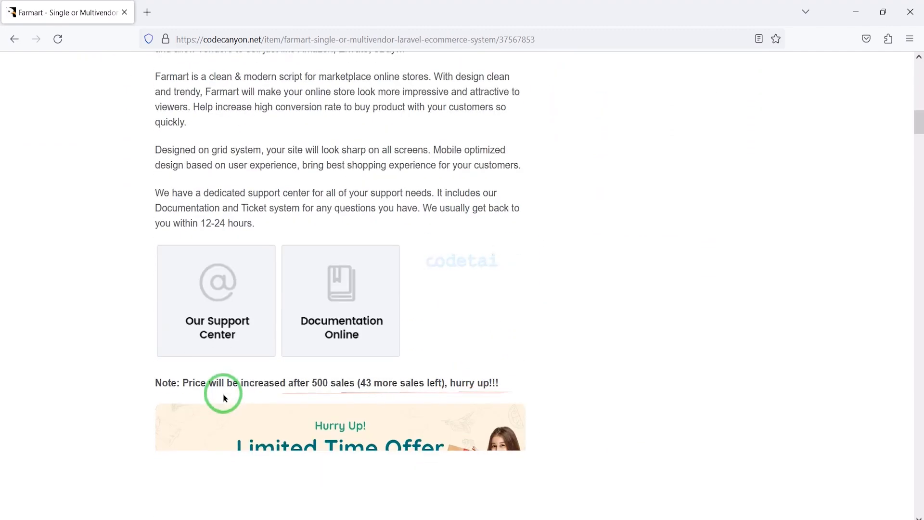
{"action": "scroll", "coordinate": [445, 388], "scroll_direction": "down", "scroll_amount": 16}
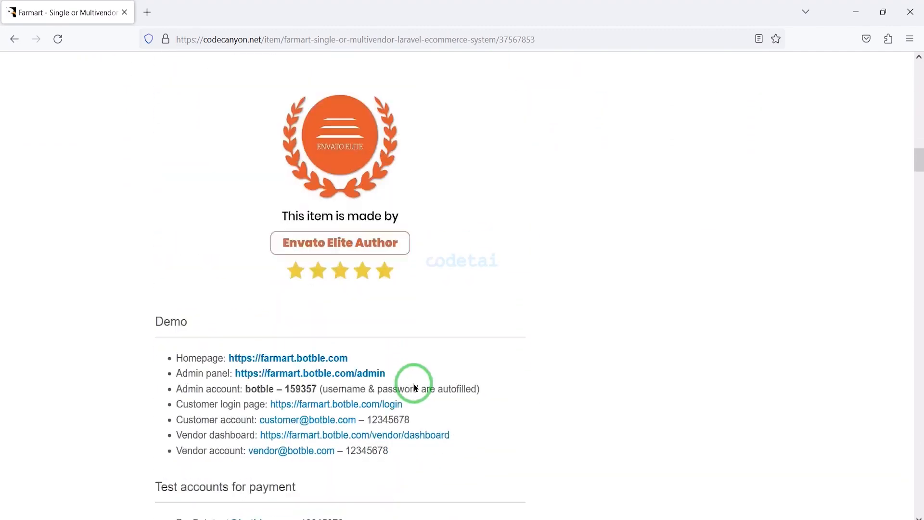
Examine the item description's homepage, multi-vendor and product type showcases, key features, notes and free plugins.
{"action": "scroll", "coordinate": [438, 380], "scroll_direction": "down", "scroll_amount": 17}
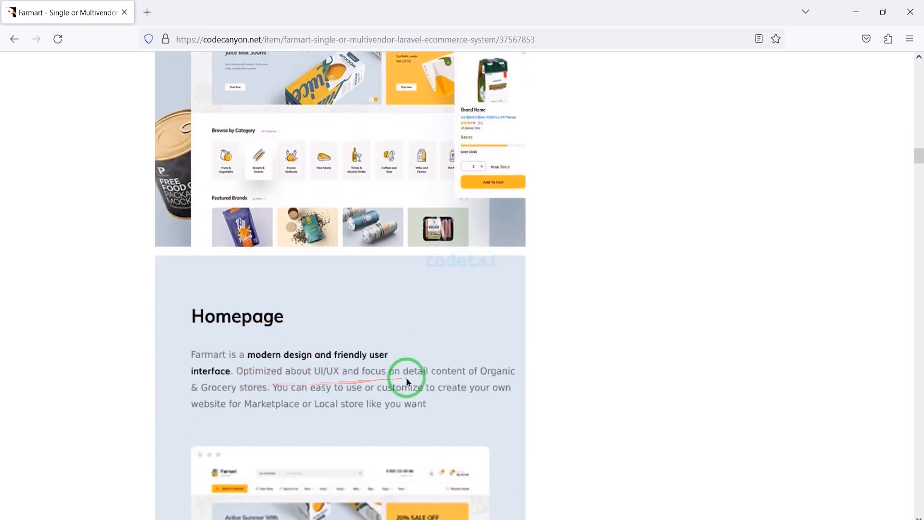
{"action": "scroll", "coordinate": [428, 395], "scroll_direction": "down", "scroll_amount": 18}
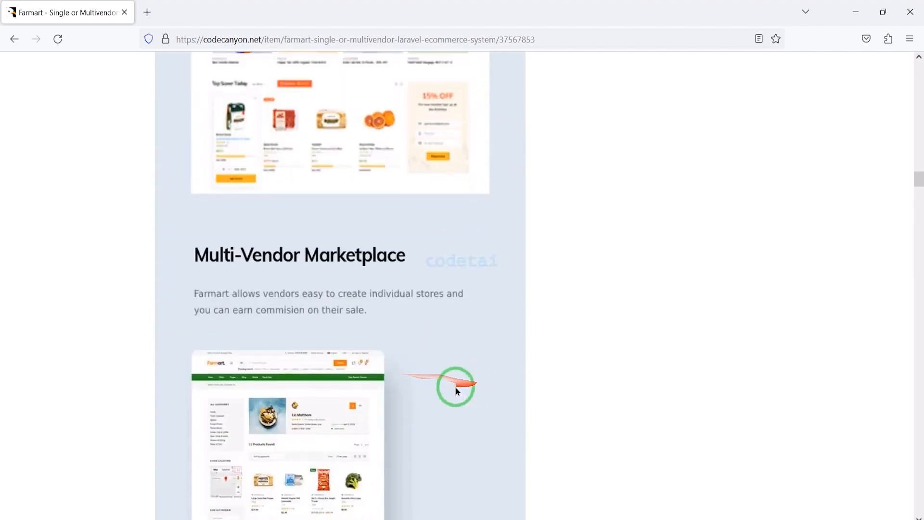
{"action": "scroll", "coordinate": [460, 423], "scroll_direction": "down", "scroll_amount": 18}
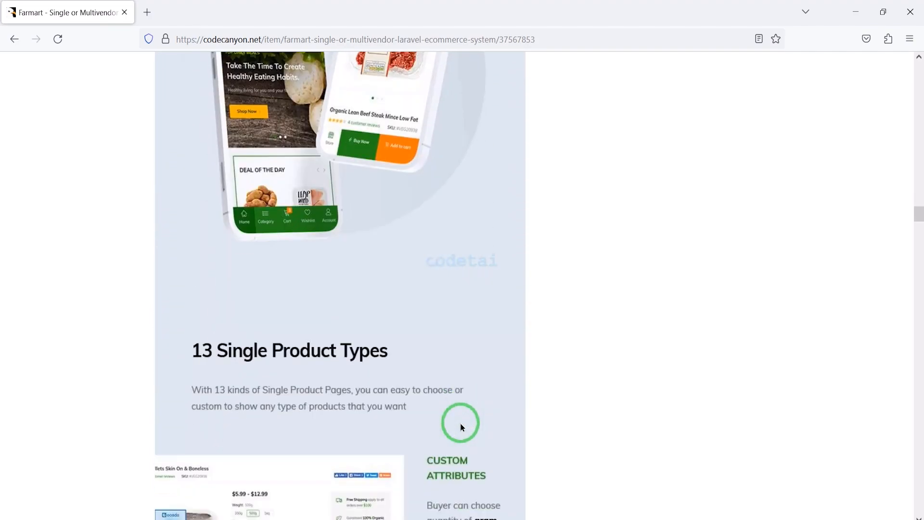
{"action": "scroll", "coordinate": [461, 424], "scroll_direction": "down", "scroll_amount": 17}
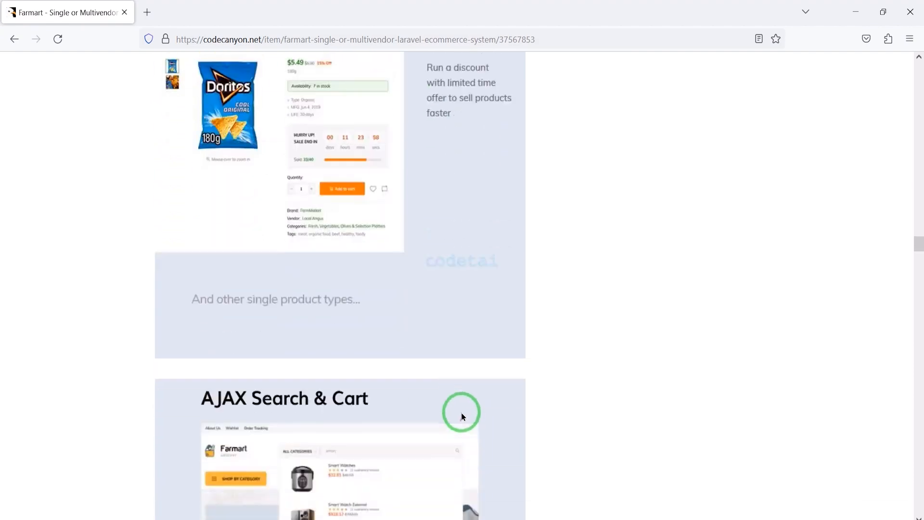
{"action": "scroll", "coordinate": [463, 409], "scroll_direction": "down", "scroll_amount": 20}
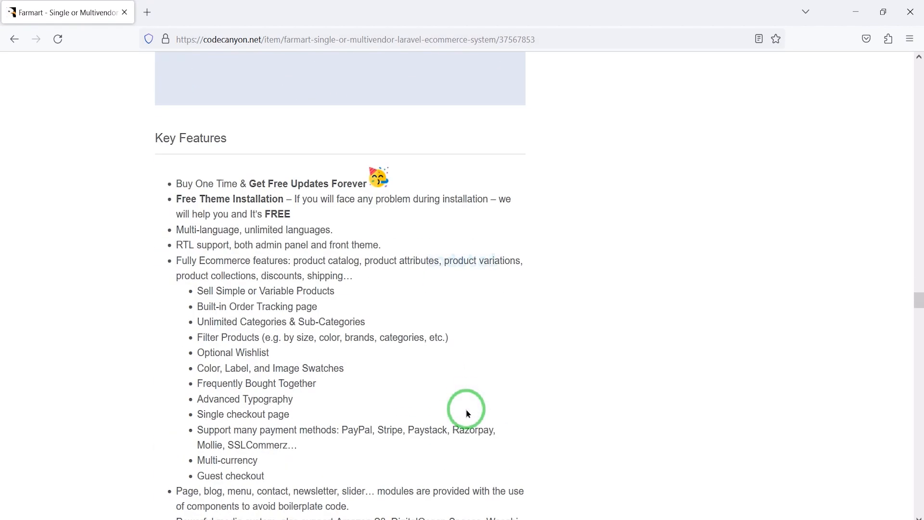
{"action": "scroll", "coordinate": [466, 409], "scroll_direction": "down", "scroll_amount": 7}
{"action": "scroll", "coordinate": [457, 397], "scroll_direction": "down", "scroll_amount": 7}
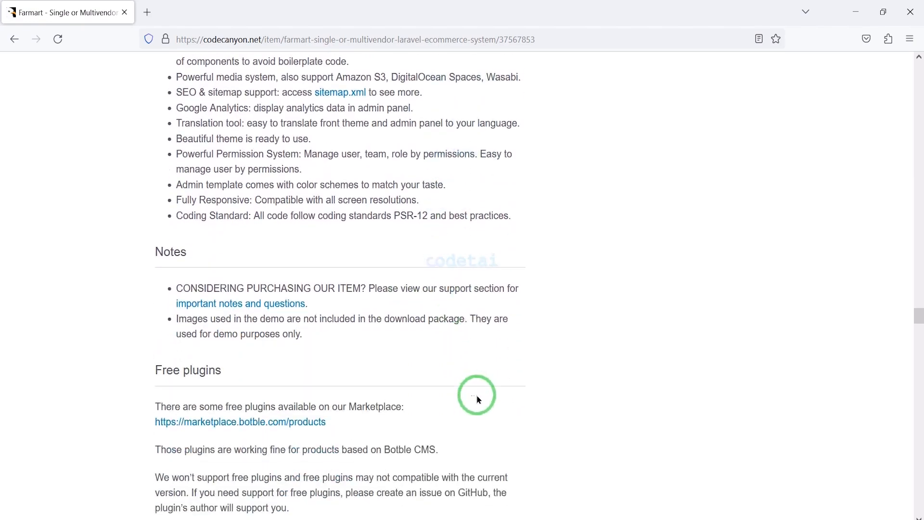
{"action": "scroll", "coordinate": [334, 369], "scroll_direction": "down", "scroll_amount": 8}
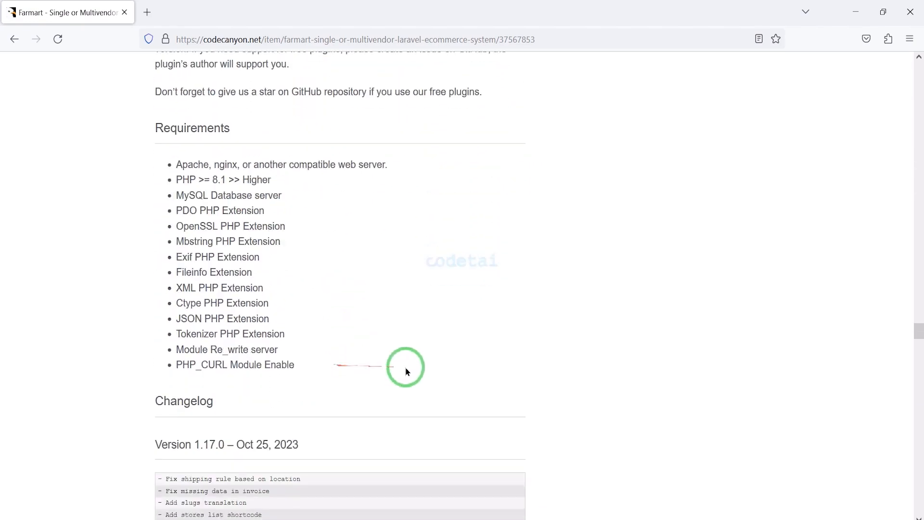
{"action": "scroll", "coordinate": [419, 374], "scroll_direction": "up", "scroll_amount": 20}
{"action": "scroll", "coordinate": [400, 353], "scroll_direction": "up", "scroll_amount": 15}
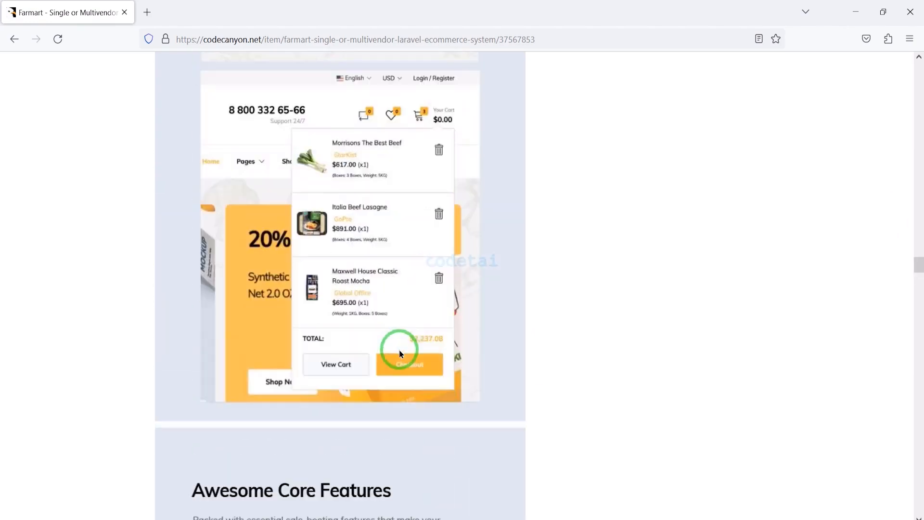
{"action": "scroll", "coordinate": [406, 351], "scroll_direction": "up", "scroll_amount": 15}
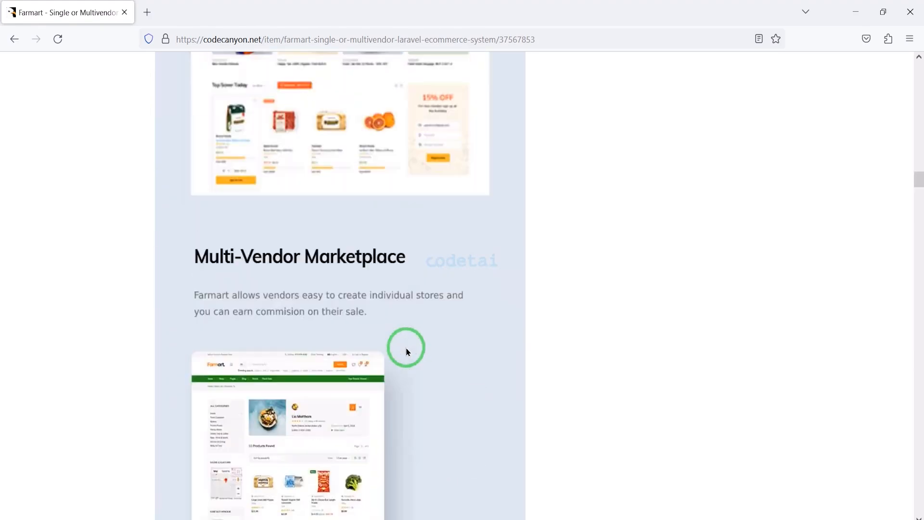
{"action": "scroll", "coordinate": [406, 352], "scroll_direction": "up", "scroll_amount": 20}
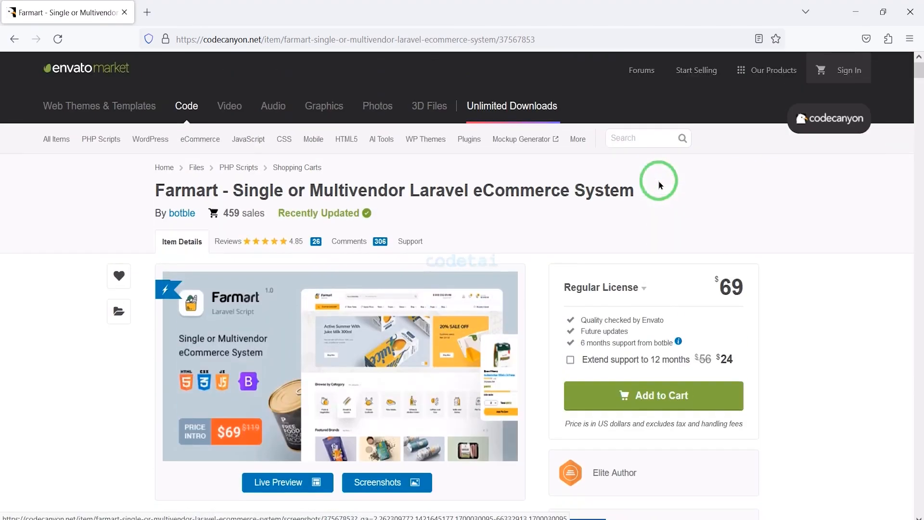
Add Farmart with the Regular License and 6 months support to the cart, and proceed to checkout.
{"action": "scroll", "coordinate": [655, 192], "scroll_direction": "down", "scroll_amount": 2}
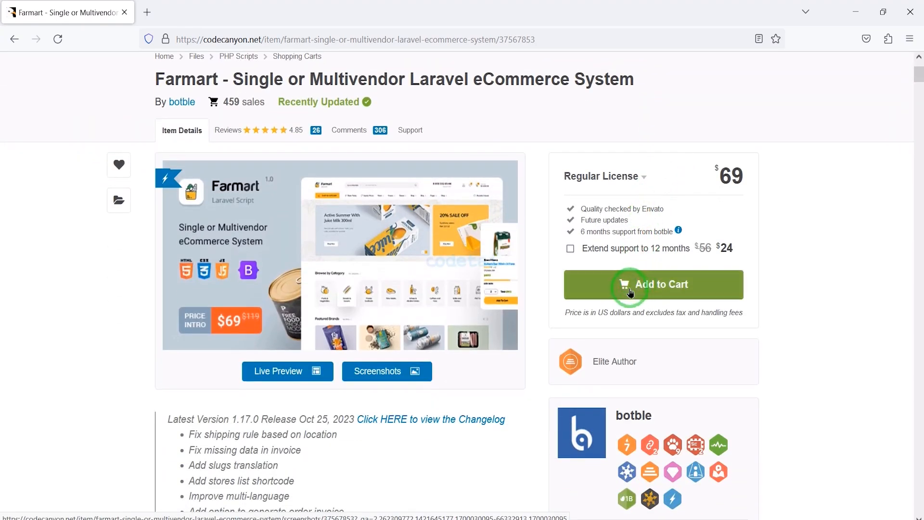
{"action": "left_click", "coordinate": [668, 289]}
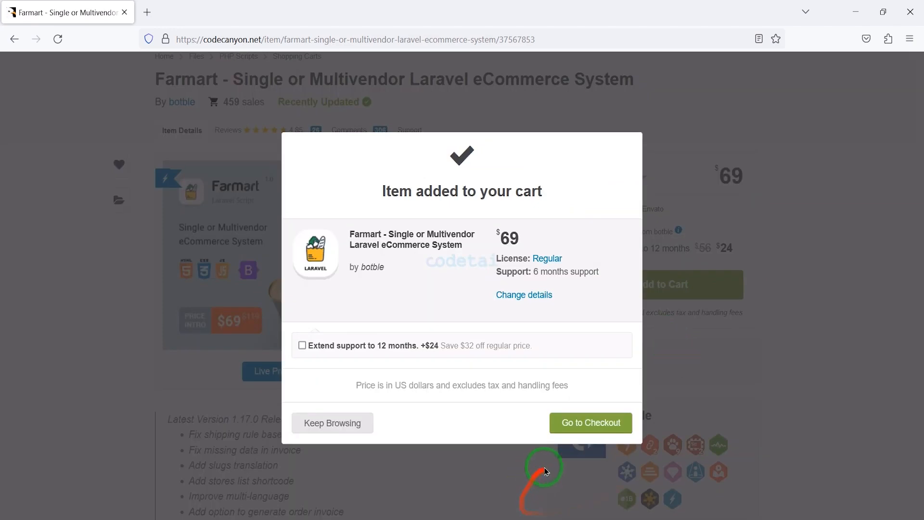
{"action": "left_click", "coordinate": [592, 428]}
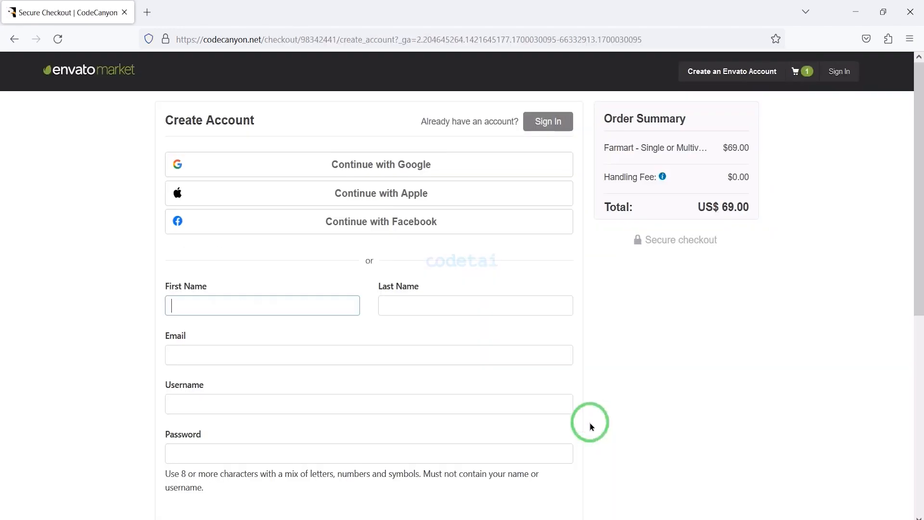
Examine the checkout's Create Account form, including the Google, Apple and Facebook options and the personal detail fields.
{"action": "scroll", "coordinate": [330, 293], "scroll_direction": "down", "scroll_amount": 7}
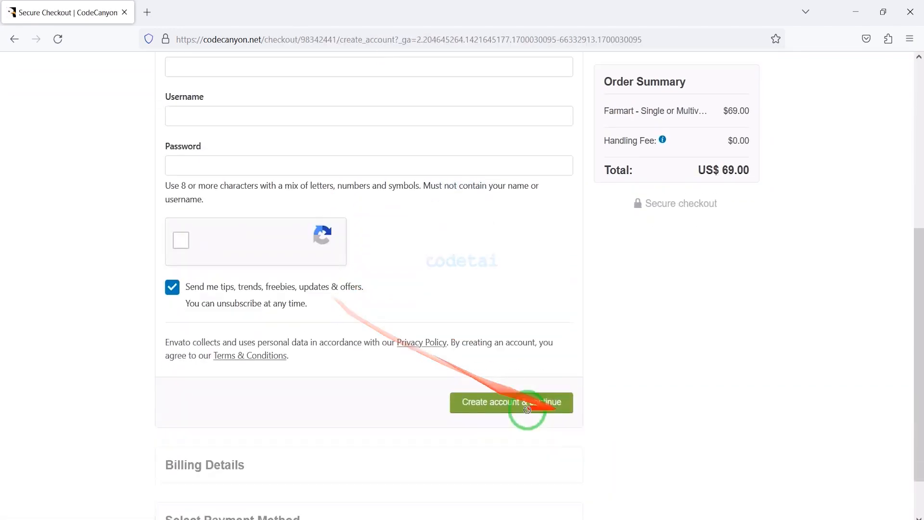
{"action": "scroll", "coordinate": [501, 414], "scroll_direction": "up", "scroll_amount": 8}
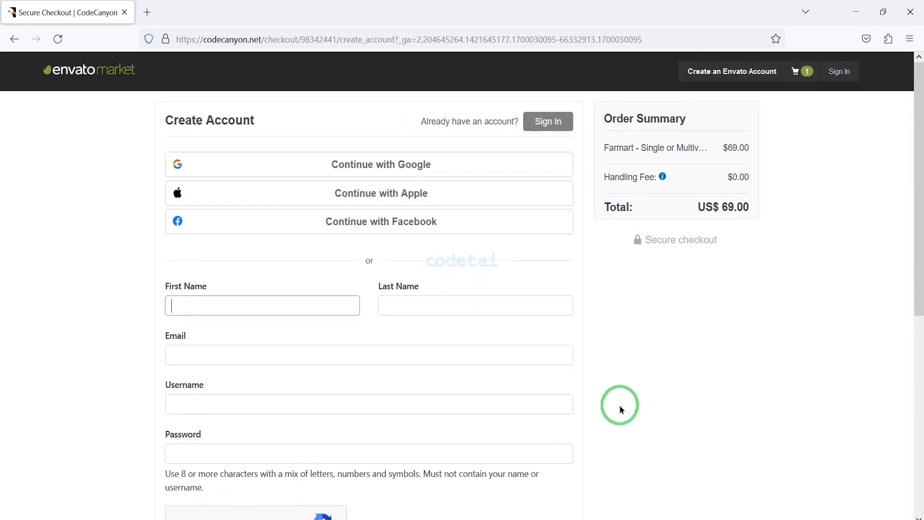
{"action": "mouse_move", "coordinate": [154, 140]}
{"action": "left_mouse_down"}
{"action": "mouse_move", "coordinate": [235, 186]}
{"action": "mouse_move", "coordinate": [584, 252]}
{"action": "left_mouse_up"}
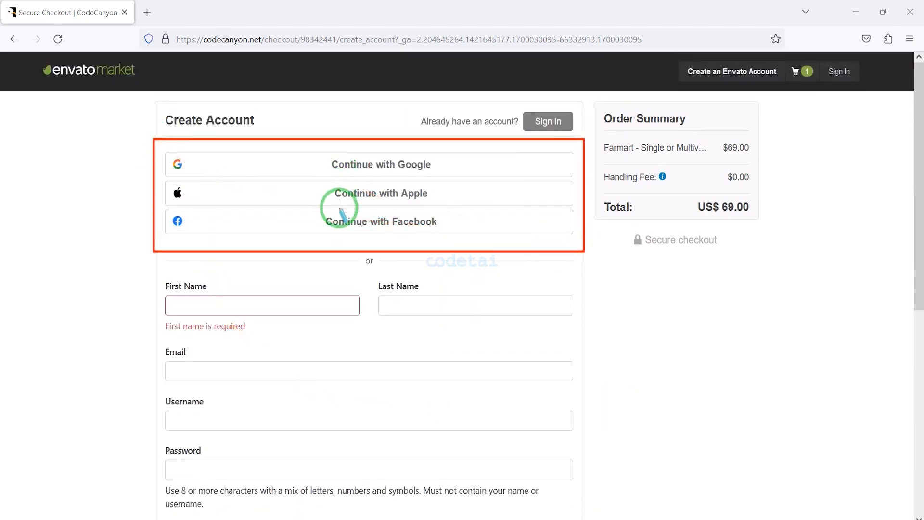
{"action": "scroll", "coordinate": [464, 310], "scroll_direction": "down", "scroll_amount": 2}
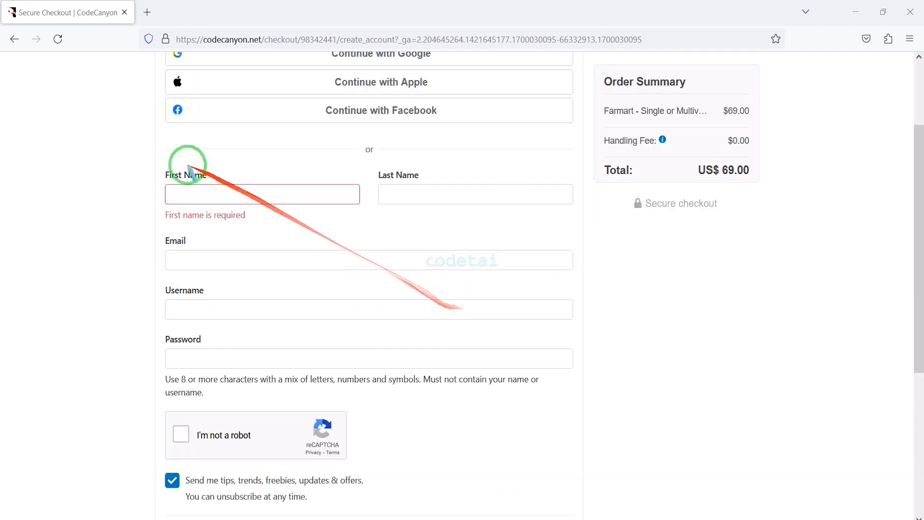
{"action": "mouse_move", "coordinate": [146, 159]}
{"action": "left_mouse_down"}
{"action": "mouse_move", "coordinate": [383, 233]}
{"action": "mouse_move", "coordinate": [532, 346]}
{"action": "mouse_move", "coordinate": [570, 412]}
{"action": "mouse_move", "coordinate": [596, 409]}
{"action": "left_mouse_up"}
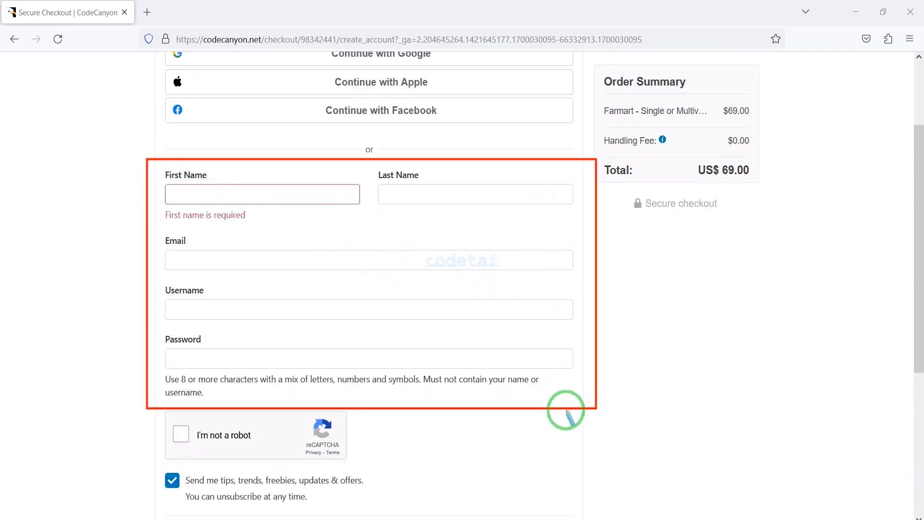
{"action": "scroll", "coordinate": [564, 410], "scroll_direction": "down", "scroll_amount": 5}
{"action": "scroll", "coordinate": [652, 409], "scroll_direction": "up", "scroll_amount": 7}
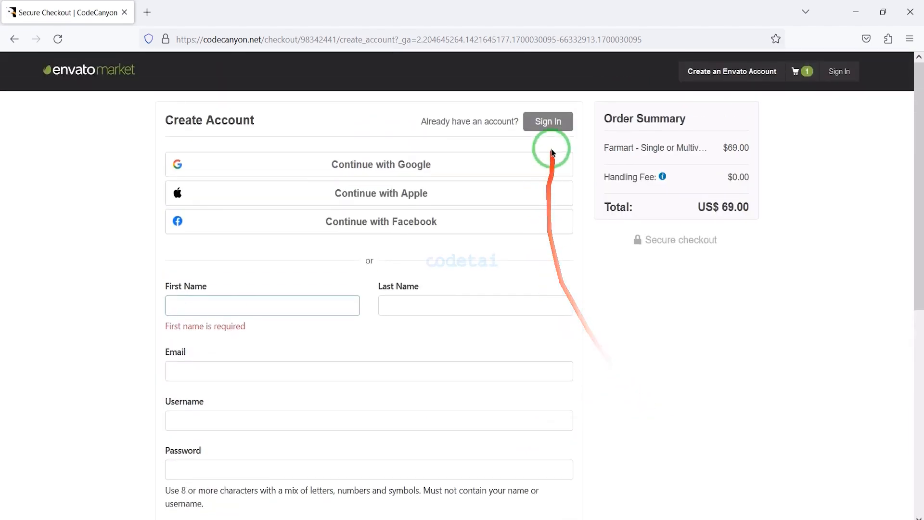
Sign in to the existing Envato account with its username and password, and save the prefilled billing details.
{"action": "left_click", "coordinate": [552, 130]}
{"action": "scroll", "coordinate": [486, 415], "scroll_direction": "down", "scroll_amount": 2}
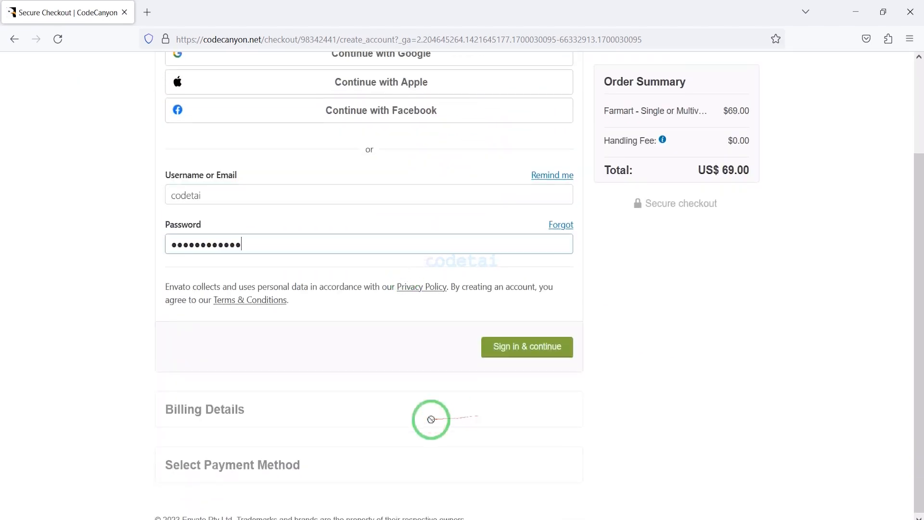
{"action": "left_click", "coordinate": [512, 354]}
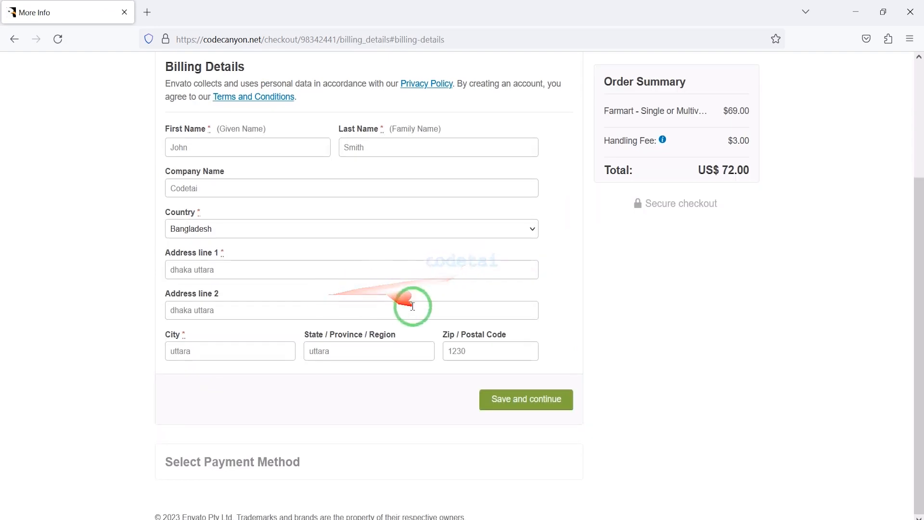
{"action": "left_click", "coordinate": [526, 407]}
Review the checkout's payment methods, covering the Visa, Mastercard and American Express card option and PayPal.
{"action": "scroll", "coordinate": [594, 380], "scroll_direction": "down", "scroll_amount": 1}
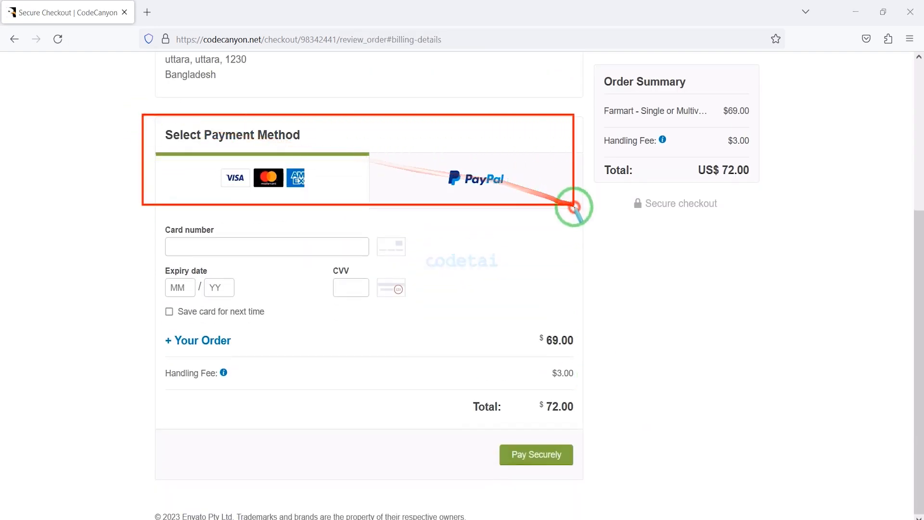
{"action": "left_click_drag", "start_coordinate": [574, 207], "coordinate": [598, 220]}
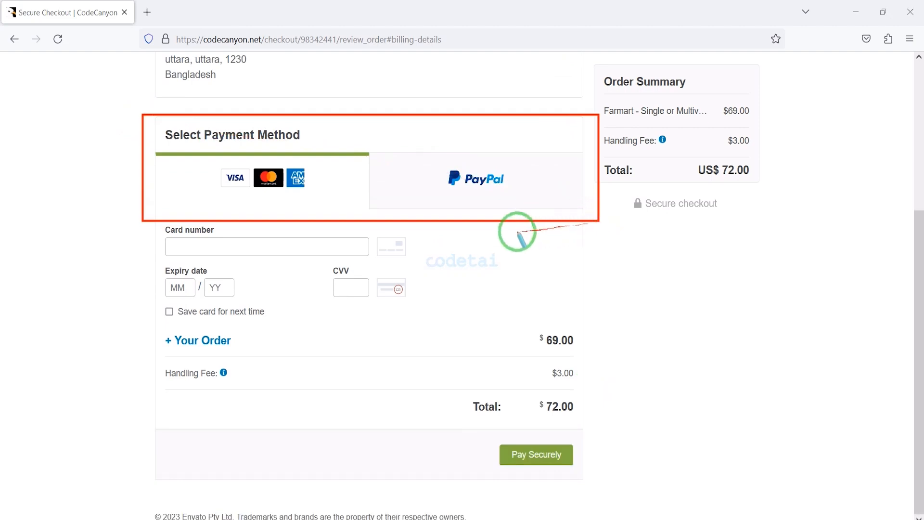
{"action": "left_click_drag", "start_coordinate": [206, 158], "coordinate": [342, 197]}
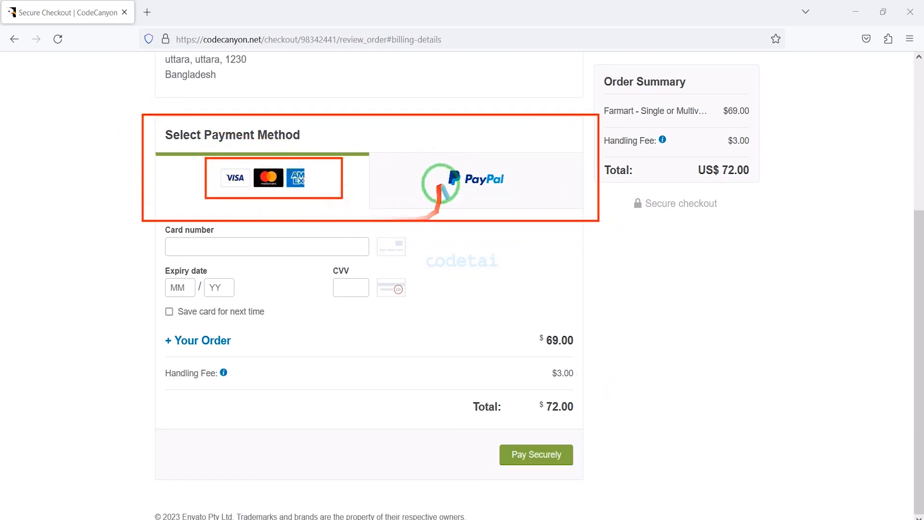
{"action": "left_click_drag", "start_coordinate": [433, 161], "coordinate": [543, 207]}
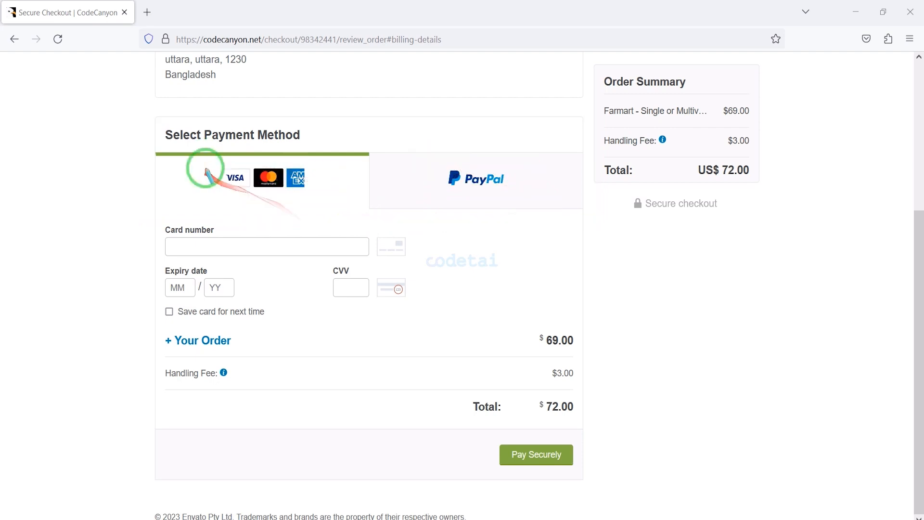
{"action": "left_click_drag", "start_coordinate": [203, 161], "coordinate": [329, 195]}
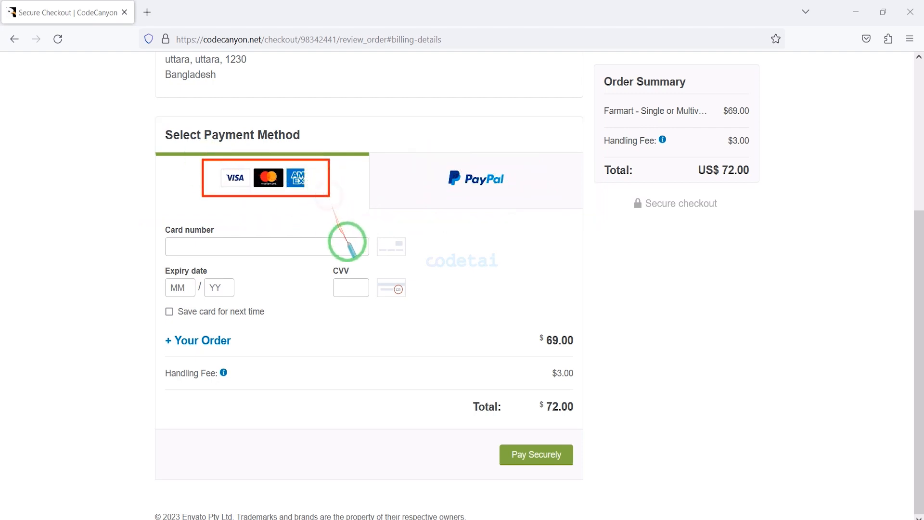
{"action": "key", "text": "Escape"}
Enter the card number, expiry date and CVV, and pay for the Farmart order by card.
{"action": "left_click", "coordinate": [202, 248]}
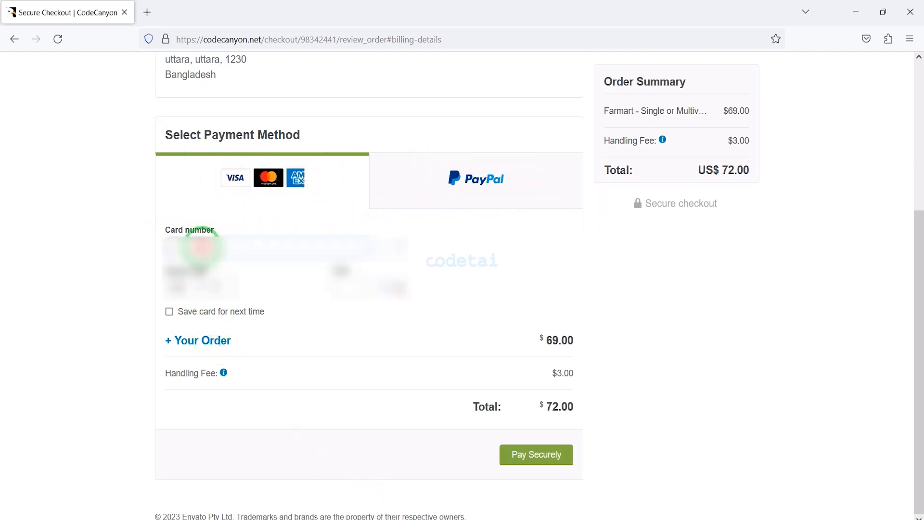
{"action": "key", "text": "ctrl+v"}
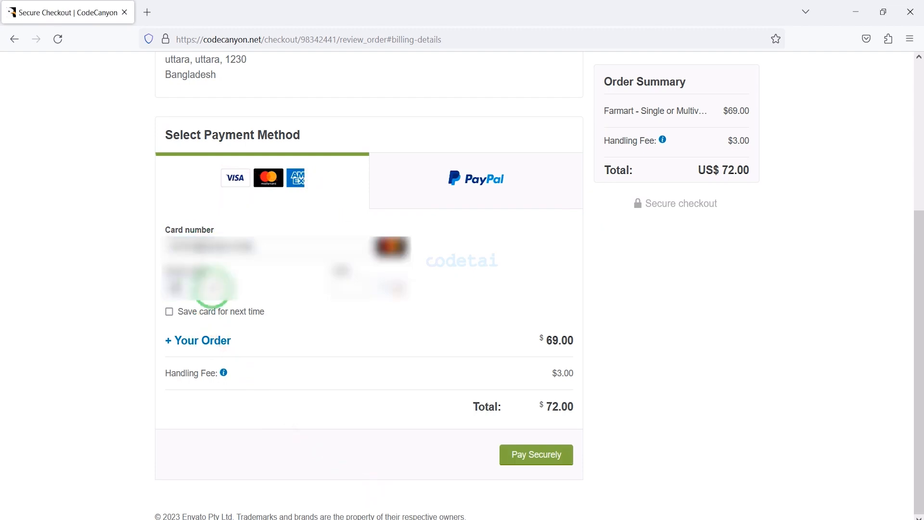
{"action": "left_click", "coordinate": [347, 289]}
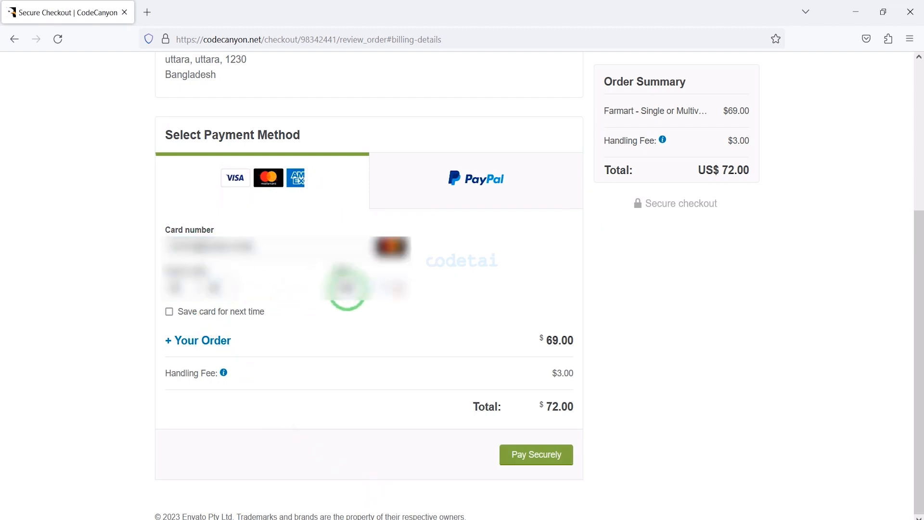
{"action": "mouse_move", "coordinate": [485, 441]}
{"action": "left_mouse_down"}
{"action": "mouse_move", "coordinate": [596, 476]}
{"action": "mouse_move", "coordinate": [580, 469]}
{"action": "left_mouse_up"}
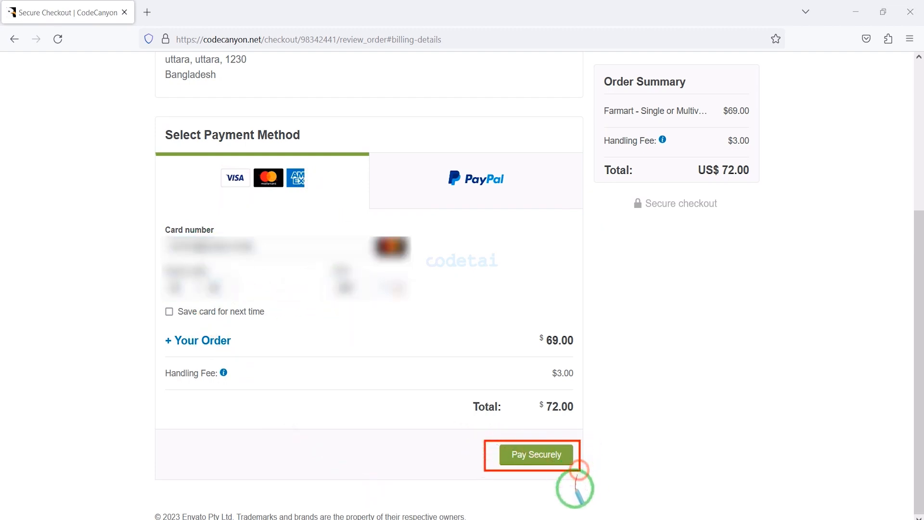
{"action": "left_click", "coordinate": [533, 454]}
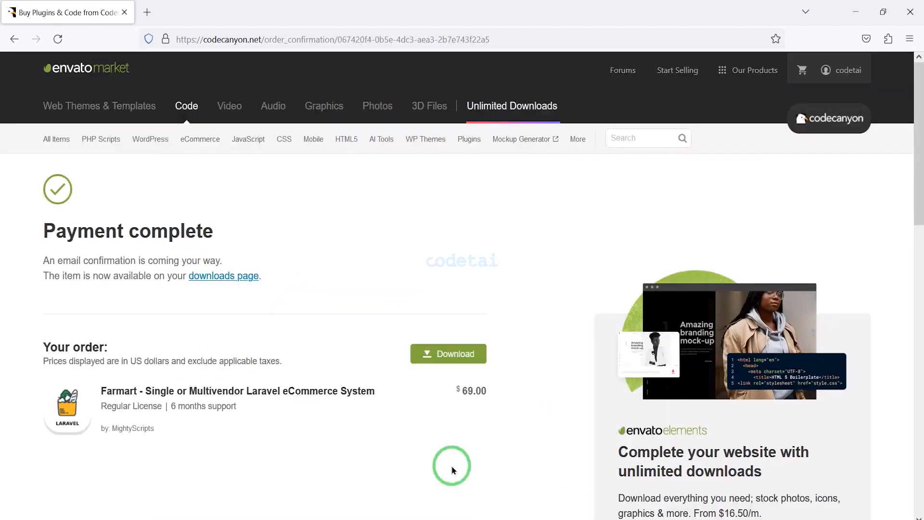
Open the account's Downloads page and show the download options for Farmart.
{"action": "left_click", "coordinate": [830, 71]}
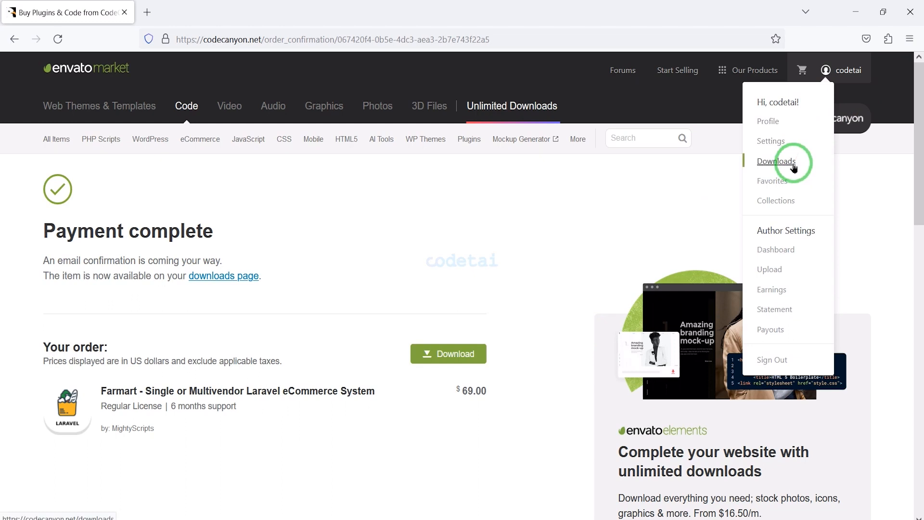
{"action": "left_click", "coordinate": [793, 168]}
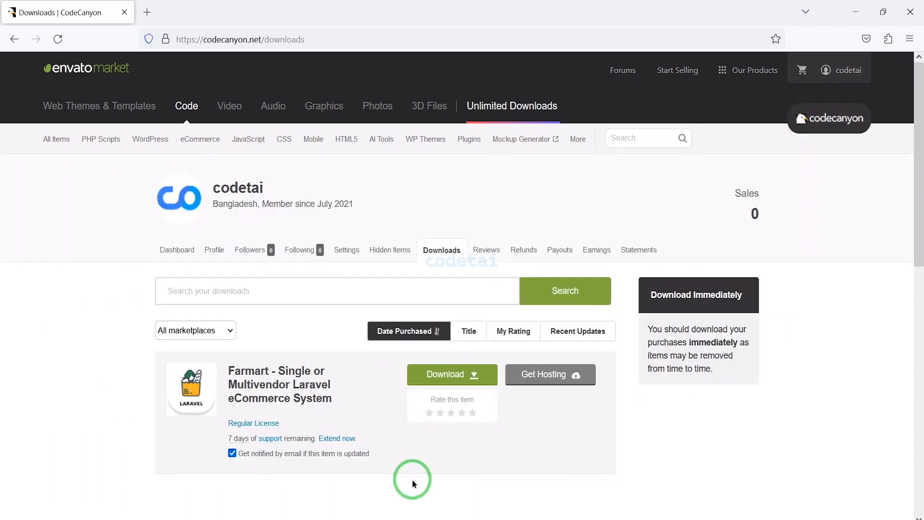
{"action": "left_click", "coordinate": [449, 374]}
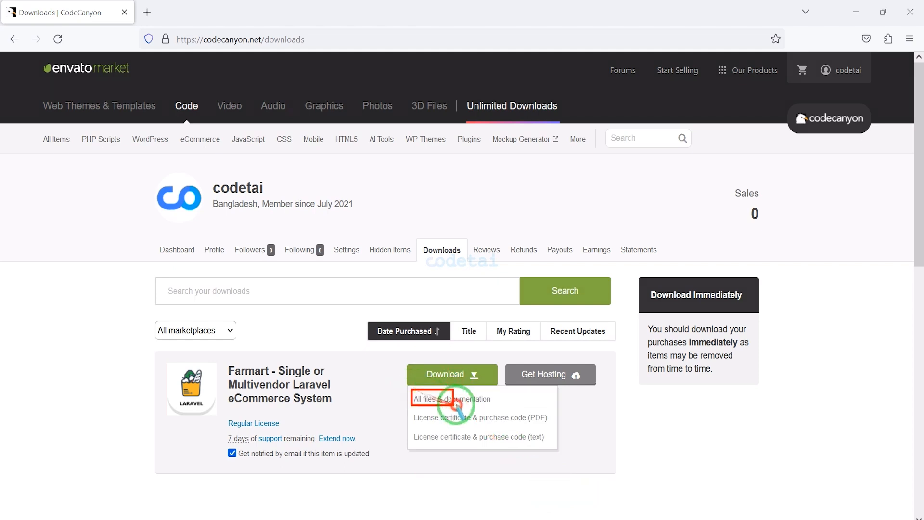
Examine the PDF and text license certificate options, and check the downloaded Farmart files in File Explorer's Source Code folder.
{"action": "mouse_move", "coordinate": [412, 410]}
{"action": "left_mouse_down"}
{"action": "mouse_move", "coordinate": [526, 412]}
{"action": "mouse_move", "coordinate": [552, 425]}
{"action": "left_mouse_up"}
{"action": "left_click_drag", "start_coordinate": [410, 430], "coordinate": [549, 444]}
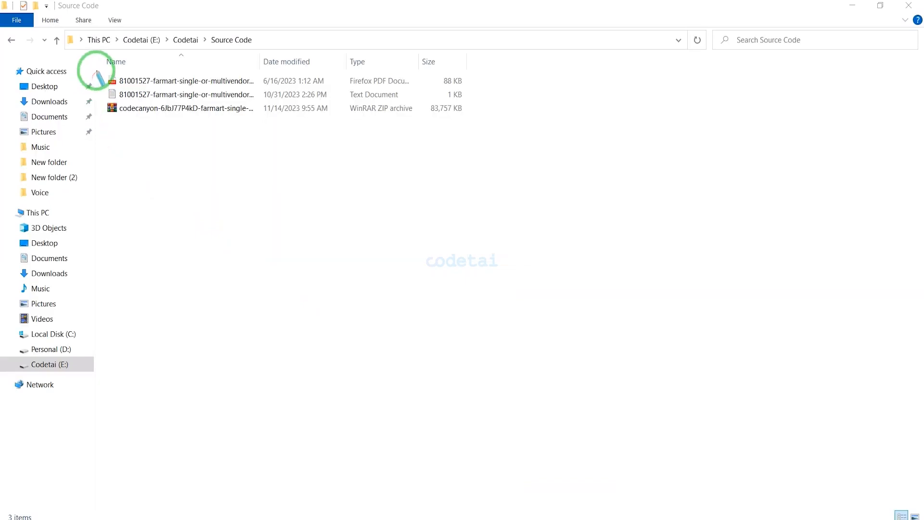
{"action": "mouse_move", "coordinate": [97, 72]}
{"action": "left_mouse_down"}
{"action": "mouse_move", "coordinate": [221, 77]}
{"action": "mouse_move", "coordinate": [481, 116]}
{"action": "mouse_move", "coordinate": [456, 276]}
{"action": "left_mouse_up"}
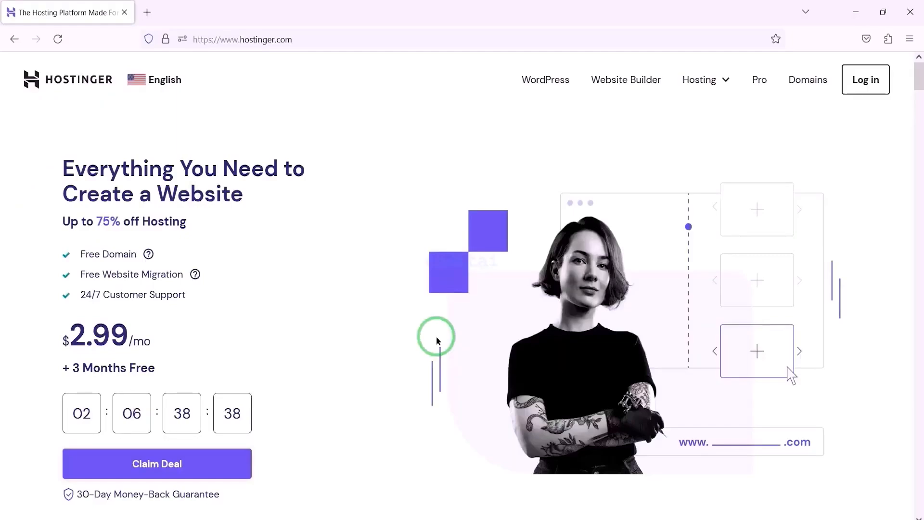
Look over Hostinger's homepage, covering its ratings, web hosting plans and features, data centers, customer reviews and website speed section.
{"action": "scroll", "coordinate": [436, 339], "scroll_direction": "down", "scroll_amount": 10}
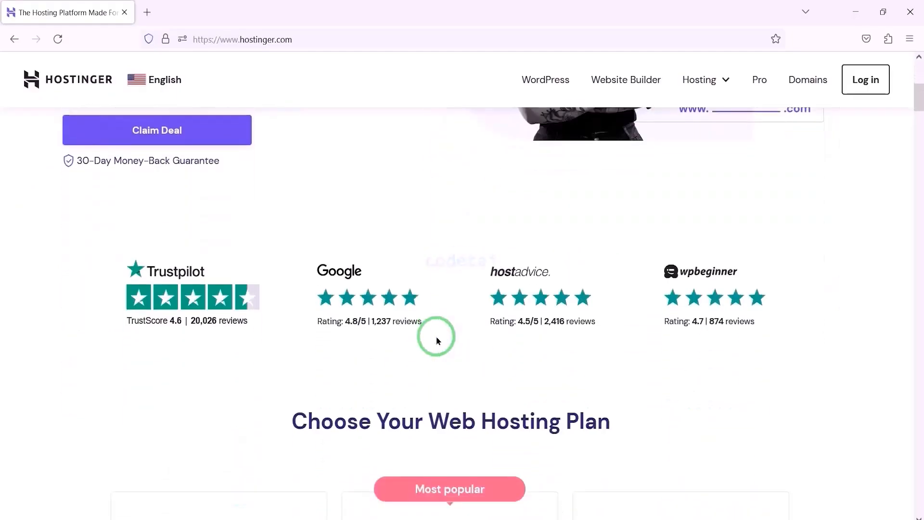
{"action": "scroll", "coordinate": [437, 336], "scroll_direction": "down", "scroll_amount": 9}
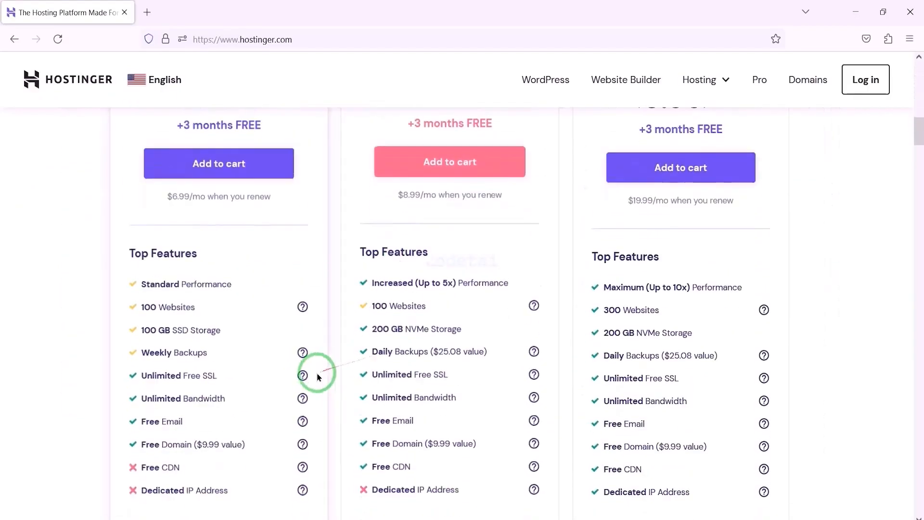
{"action": "scroll", "coordinate": [432, 373], "scroll_direction": "down", "scroll_amount": 9}
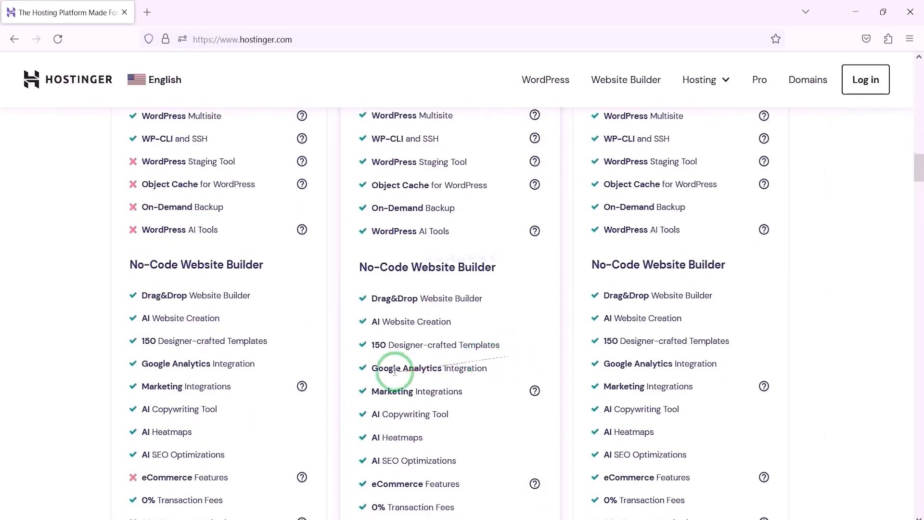
{"action": "scroll", "coordinate": [287, 396], "scroll_direction": "down", "scroll_amount": 10}
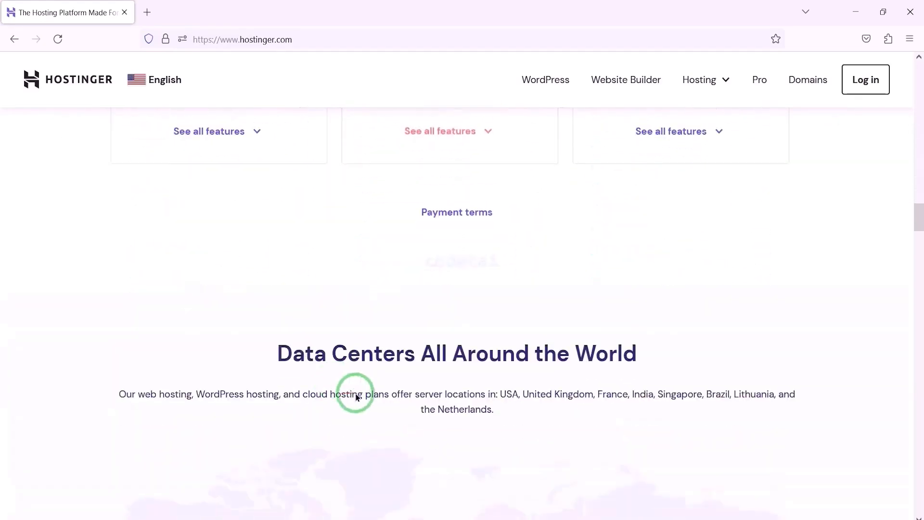
{"action": "scroll", "coordinate": [456, 382], "scroll_direction": "down", "scroll_amount": 10}
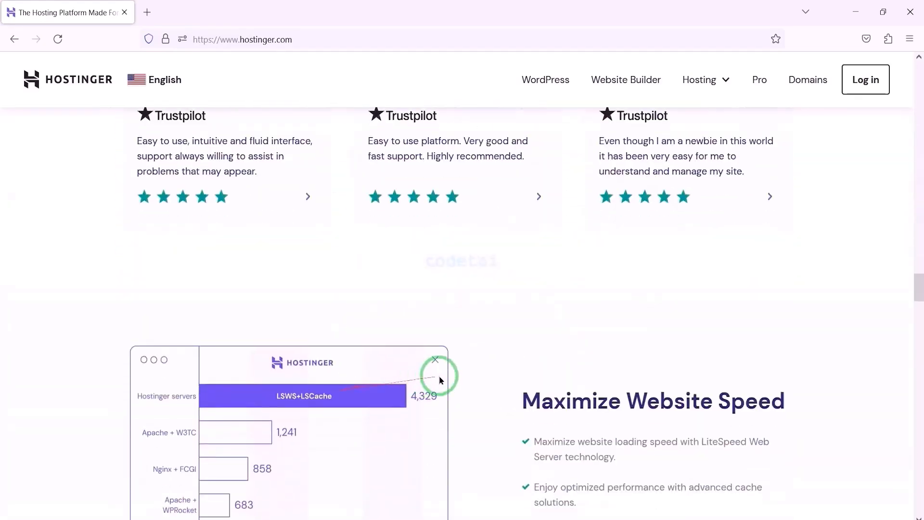
Look over the rest of Hostinger's homepage, covering support, press reviews, free migration and client stories, and return to the hero section.
{"action": "scroll", "coordinate": [531, 355], "scroll_direction": "down", "scroll_amount": 10}
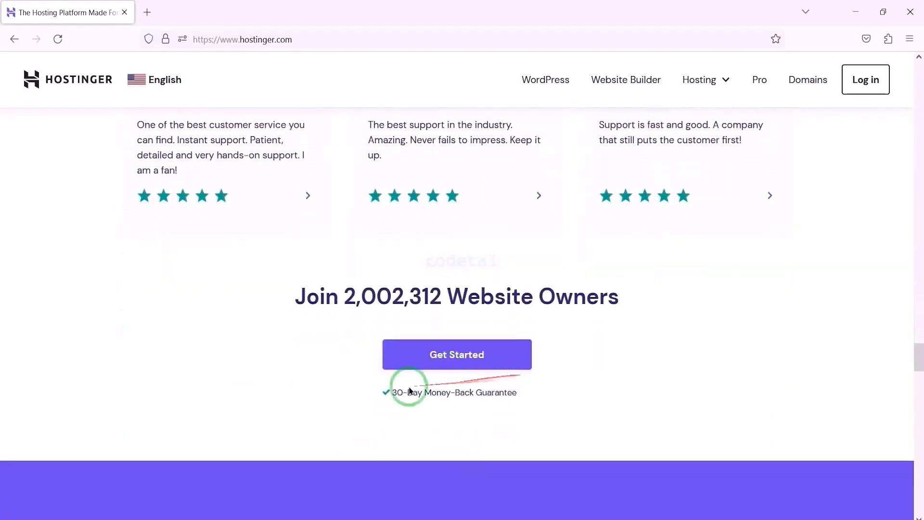
{"action": "scroll", "coordinate": [402, 397], "scroll_direction": "down", "scroll_amount": 10}
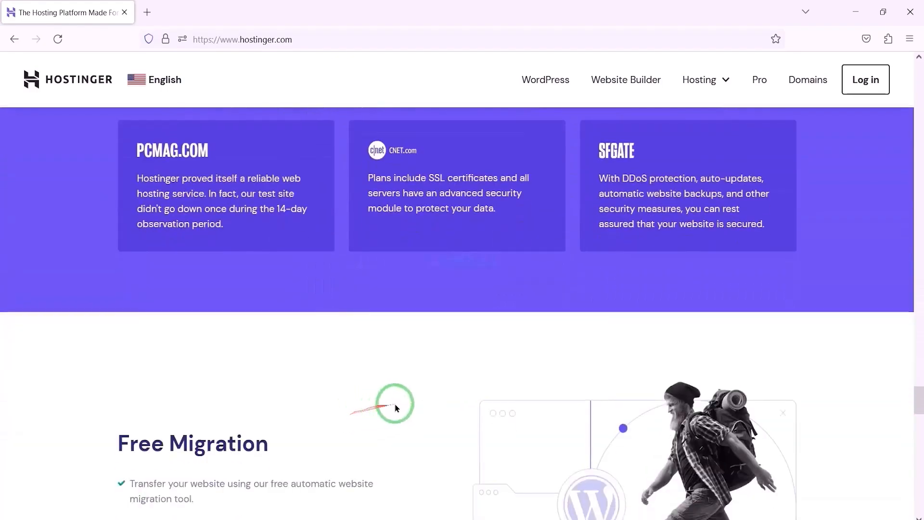
{"action": "scroll", "coordinate": [514, 385], "scroll_direction": "down", "scroll_amount": 10}
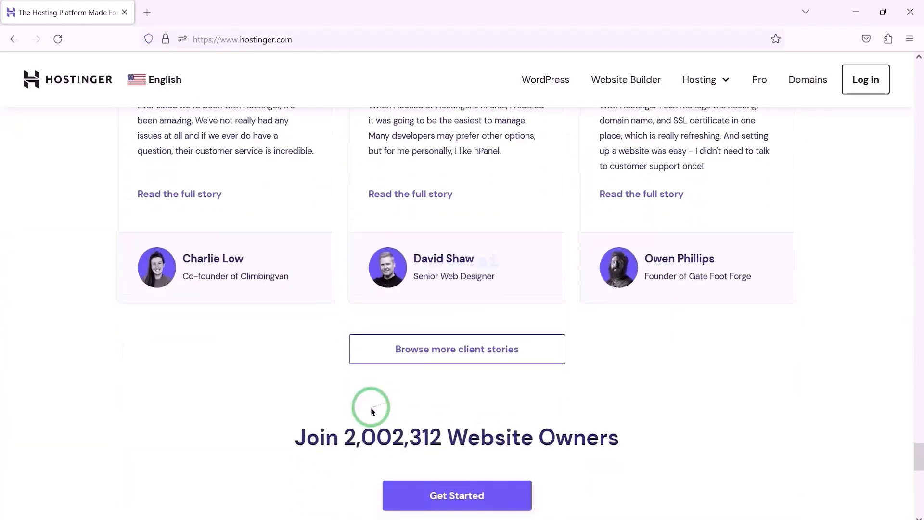
{"action": "scroll", "coordinate": [479, 394], "scroll_direction": "down", "scroll_amount": 10}
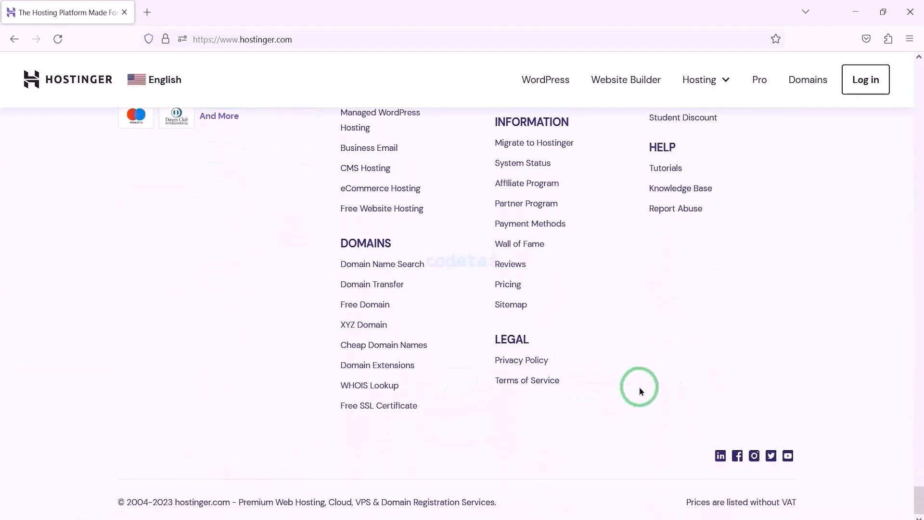
{"action": "scroll", "coordinate": [641, 390], "scroll_direction": "up", "scroll_amount": 10}
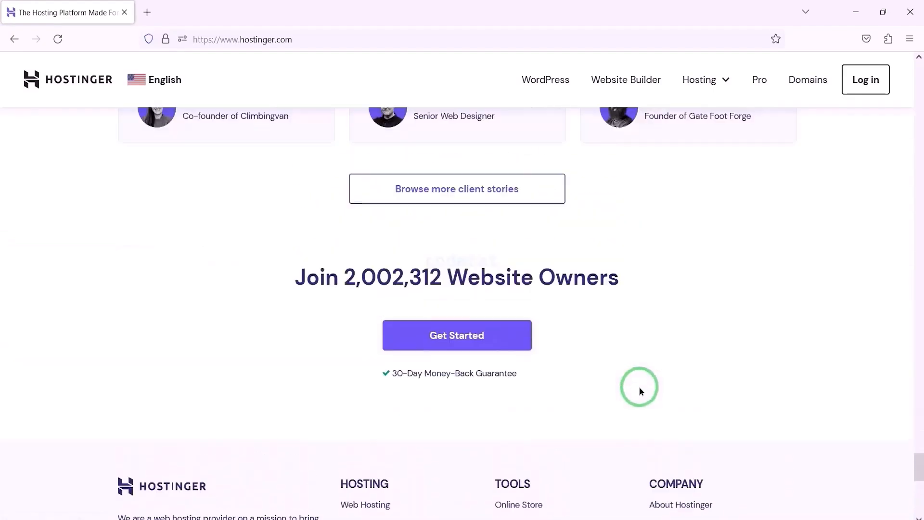
{"action": "scroll", "coordinate": [639, 386], "scroll_direction": "up", "scroll_amount": 10}
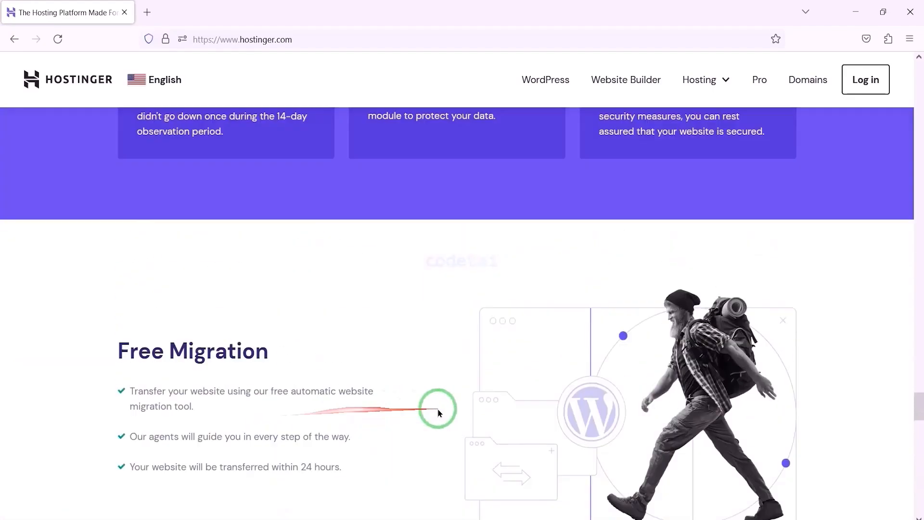
{"action": "scroll", "coordinate": [538, 402], "scroll_direction": "up", "scroll_amount": 10}
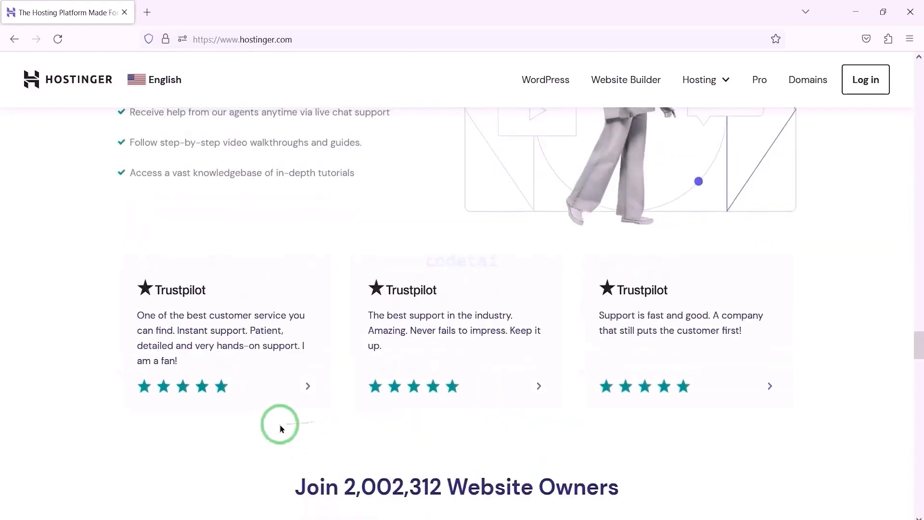
{"action": "scroll", "coordinate": [472, 407], "scroll_direction": "up", "scroll_amount": 10}
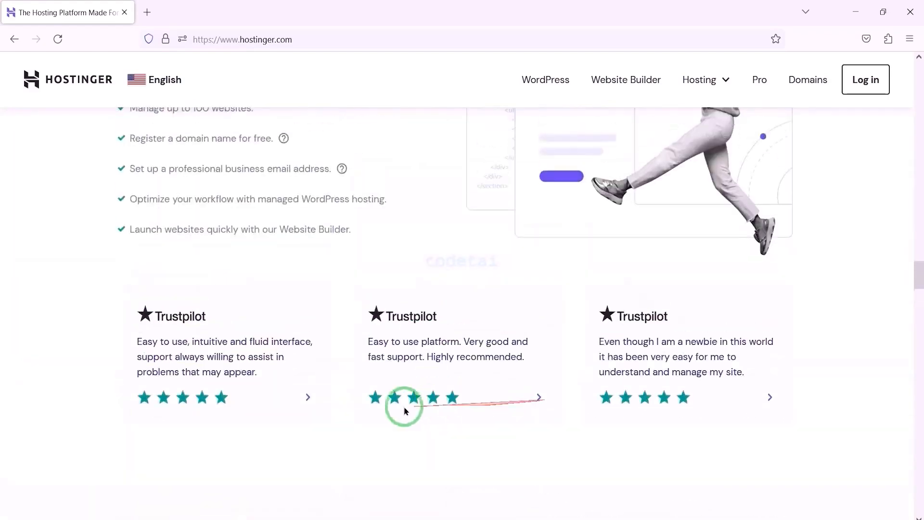
{"action": "scroll", "coordinate": [282, 412], "scroll_direction": "up", "scroll_amount": 10}
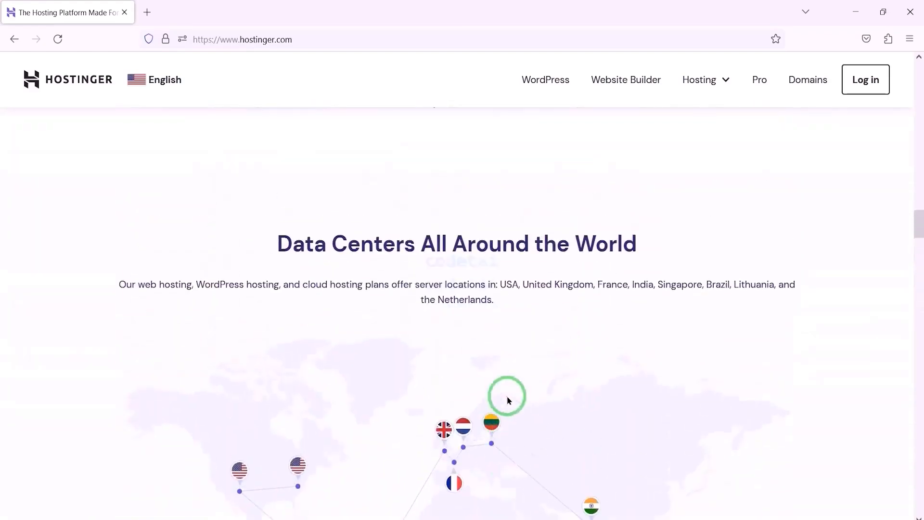
{"action": "scroll", "coordinate": [519, 395], "scroll_direction": "up", "scroll_amount": 15}
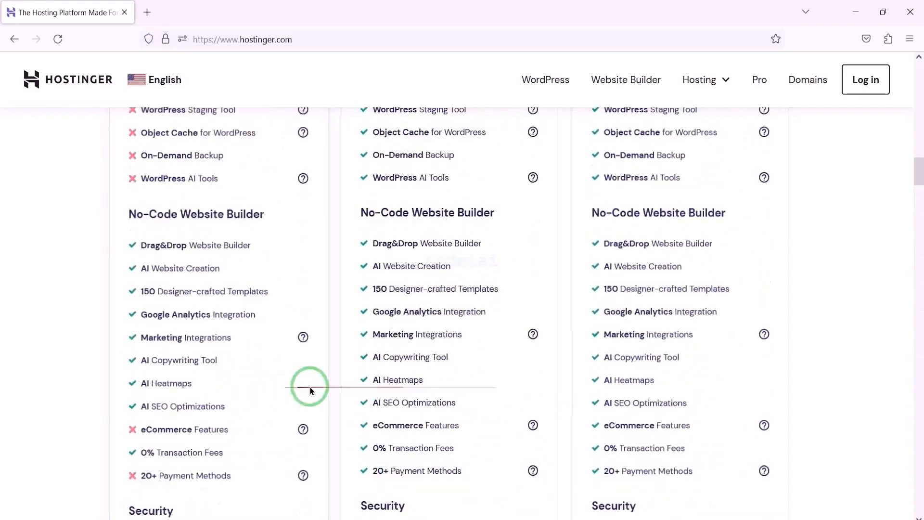
{"action": "scroll", "coordinate": [526, 373], "scroll_direction": "up", "scroll_amount": 15}
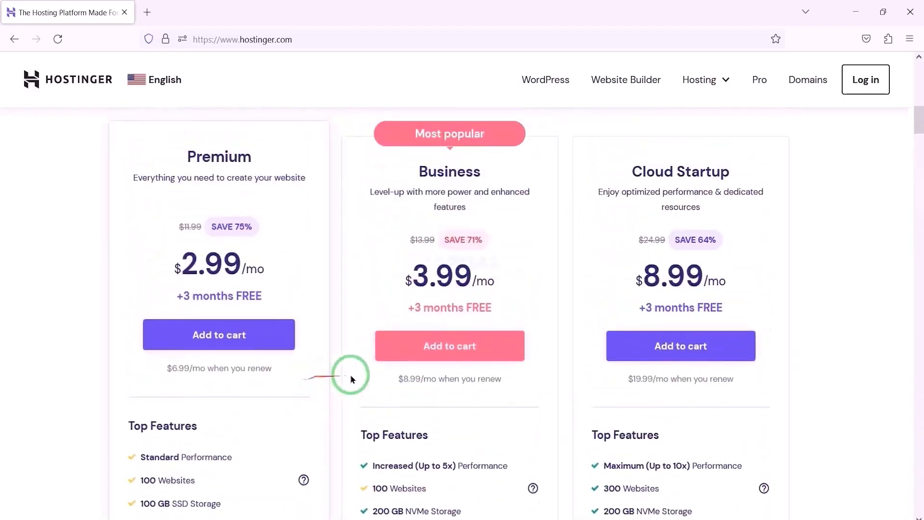
{"action": "scroll", "coordinate": [526, 364], "scroll_direction": "up", "scroll_amount": 8}
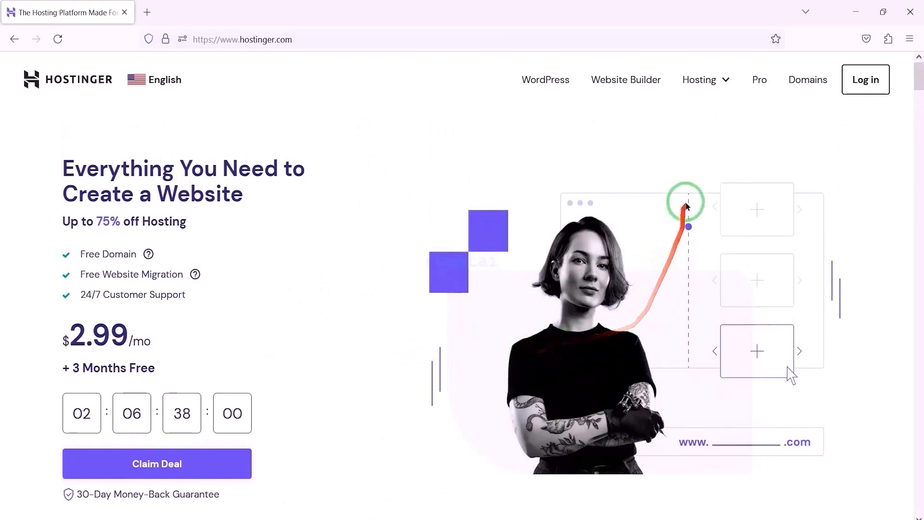
Open Hostinger's Web Hosting page and compare the plans' top features, especially the free domain, and their managed WordPress features.
{"action": "mouse_move", "coordinate": [698, 80]}
{"action": "left_click", "coordinate": [680, 129]}
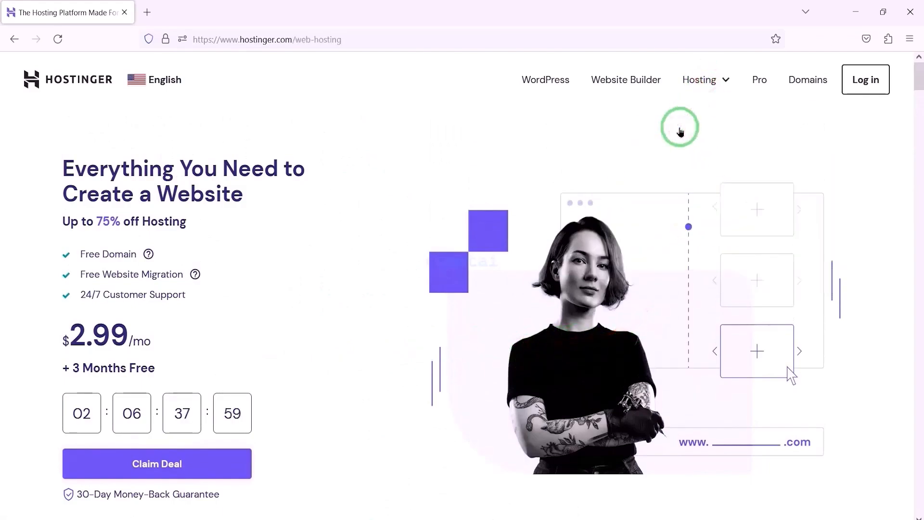
{"action": "scroll", "coordinate": [530, 254], "scroll_direction": "down", "scroll_amount": 20}
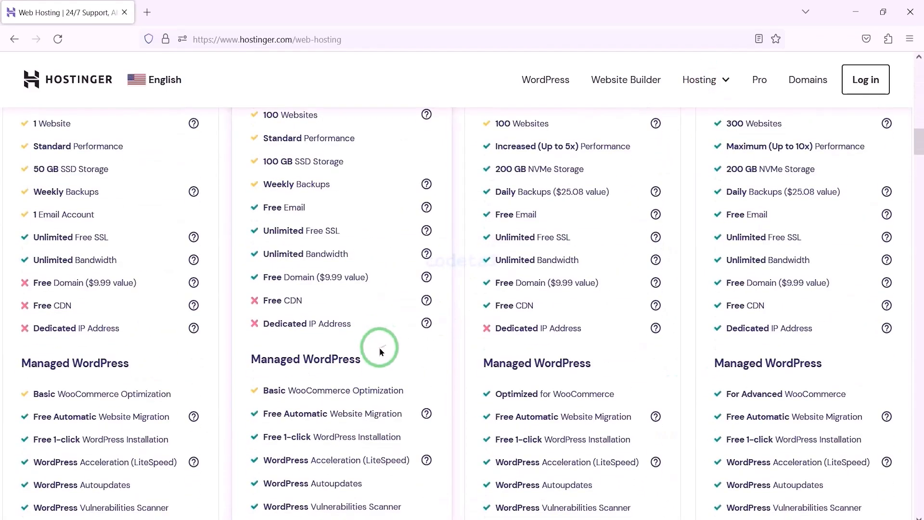
{"action": "left_click_drag", "start_coordinate": [245, 276], "coordinate": [437, 292]}
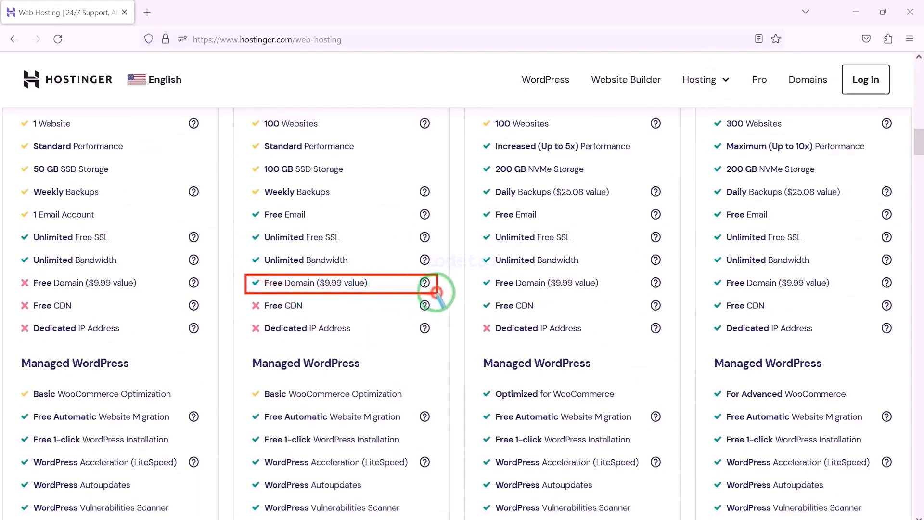
{"action": "left_click_drag", "start_coordinate": [542, 283], "coordinate": [898, 290]}
{"action": "scroll", "coordinate": [561, 274], "scroll_direction": "down", "scroll_amount": 7}
{"action": "left_click_drag", "start_coordinate": [554, 276], "coordinate": [384, 354]}
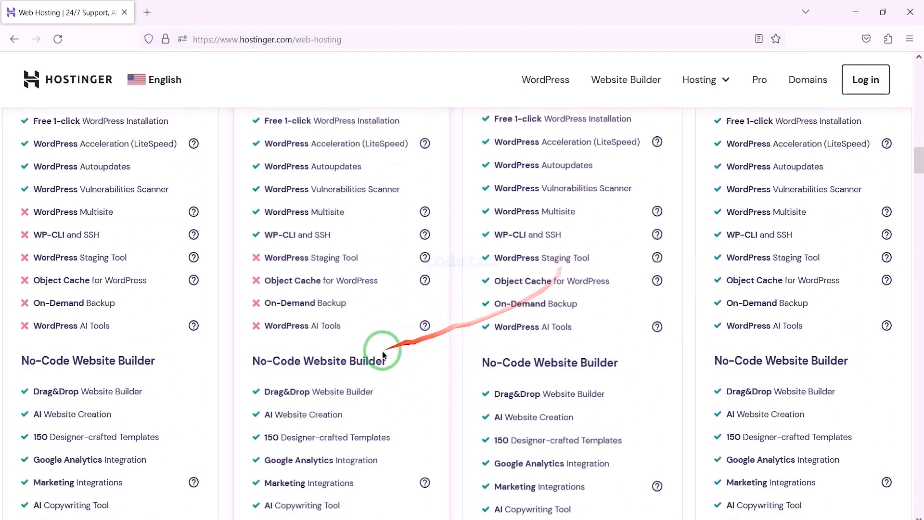
Compare the Service and Support features of the four plans, especially the money-back guarantee and 24/7 customer support.
{"action": "scroll", "coordinate": [384, 354], "scroll_direction": "down", "scroll_amount": 12}
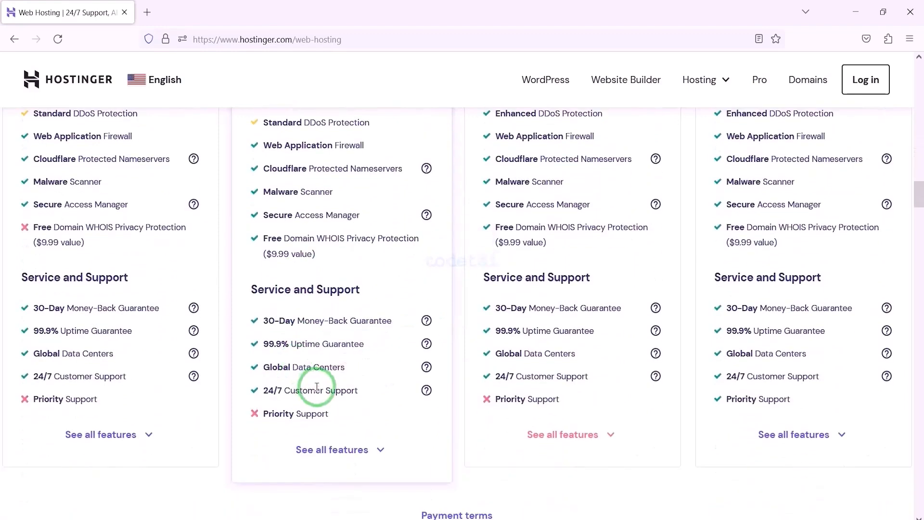
{"action": "mouse_move", "coordinate": [317, 388]}
{"action": "left_mouse_down"}
{"action": "mouse_move", "coordinate": [161, 367]}
{"action": "mouse_move", "coordinate": [17, 299]}
{"action": "mouse_move", "coordinate": [215, 316]}
{"action": "mouse_move", "coordinate": [895, 317]}
{"action": "left_mouse_up"}
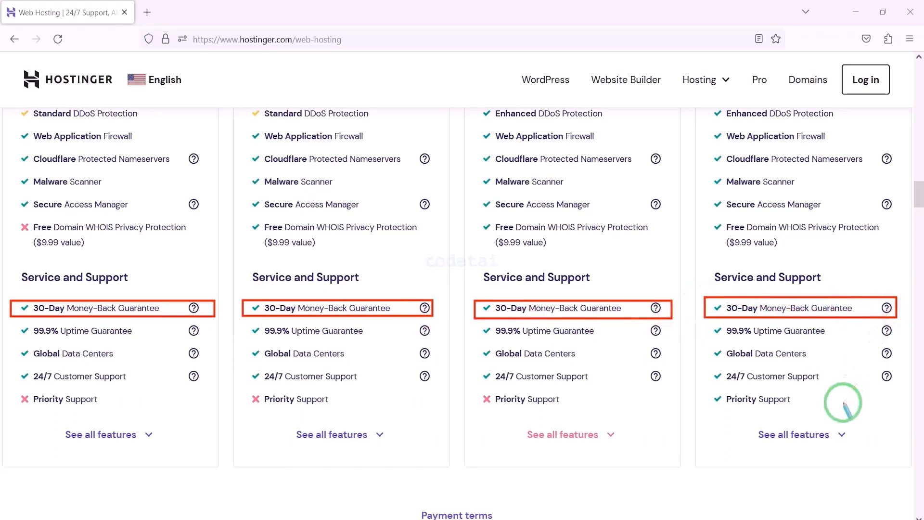
{"action": "key", "text": "e"}
{"action": "mouse_move", "coordinate": [28, 369]}
{"action": "left_mouse_down"}
{"action": "mouse_move", "coordinate": [202, 385]}
{"action": "mouse_move", "coordinate": [885, 386]}
{"action": "left_mouse_up"}
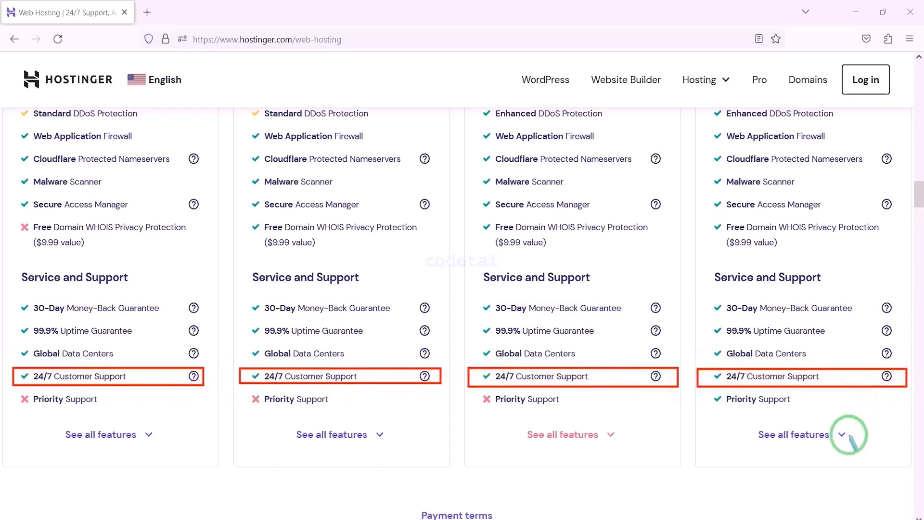
{"action": "right_click", "coordinate": [784, 417]}
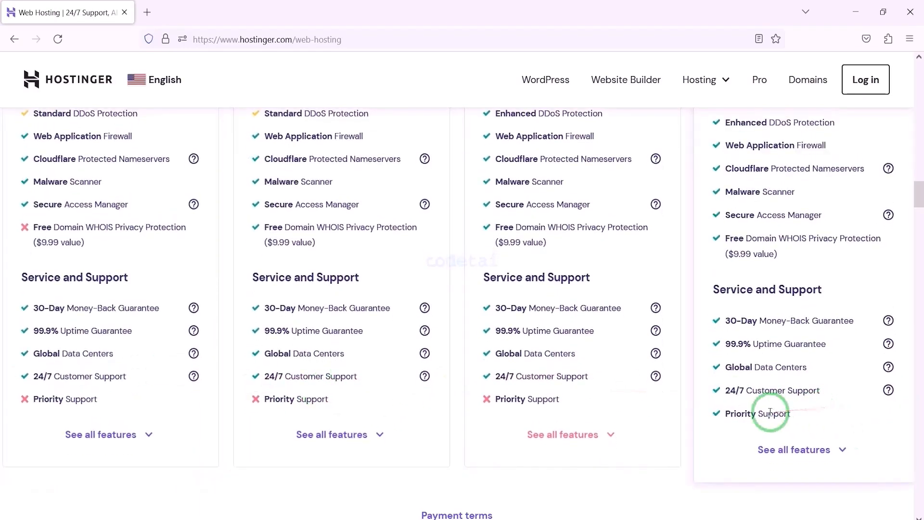
Add the Business web hosting plan to the cart and choose the 12-month period.
{"action": "scroll", "coordinate": [771, 413], "scroll_direction": "up", "scroll_amount": 15}
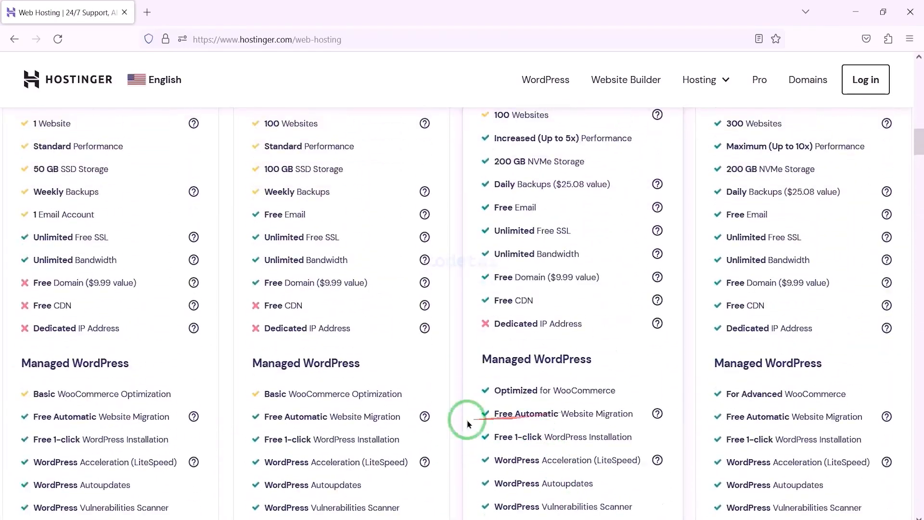
{"action": "scroll", "coordinate": [467, 419], "scroll_direction": "up", "scroll_amount": 9}
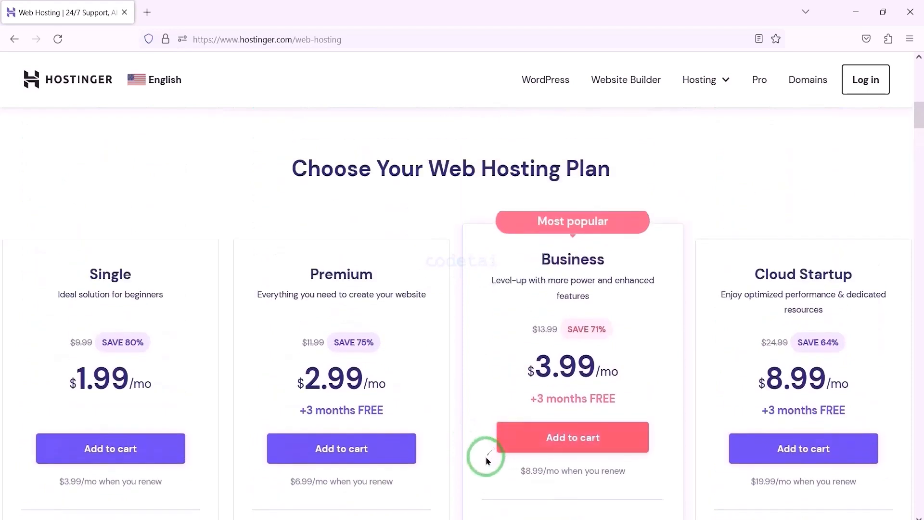
{"action": "scroll", "coordinate": [605, 360], "scroll_direction": "down", "scroll_amount": 2}
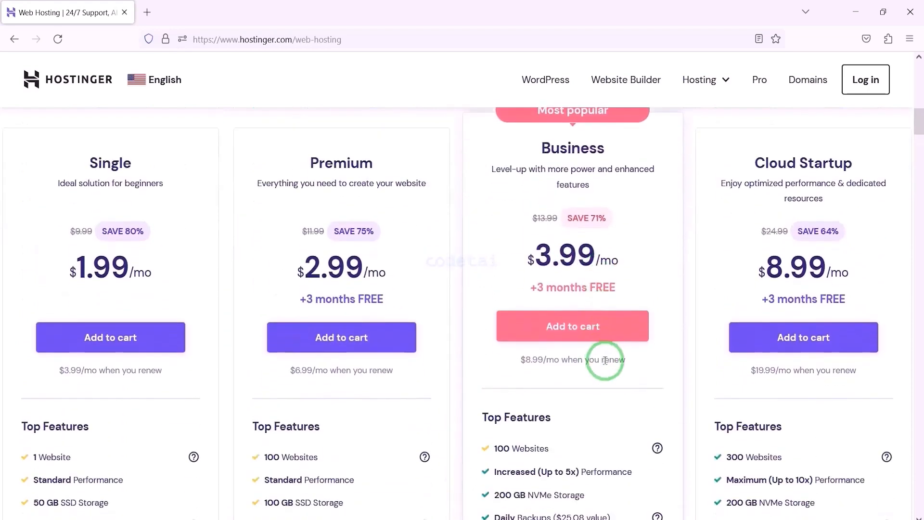
{"action": "scroll", "coordinate": [580, 361], "scroll_direction": "up", "scroll_amount": 2}
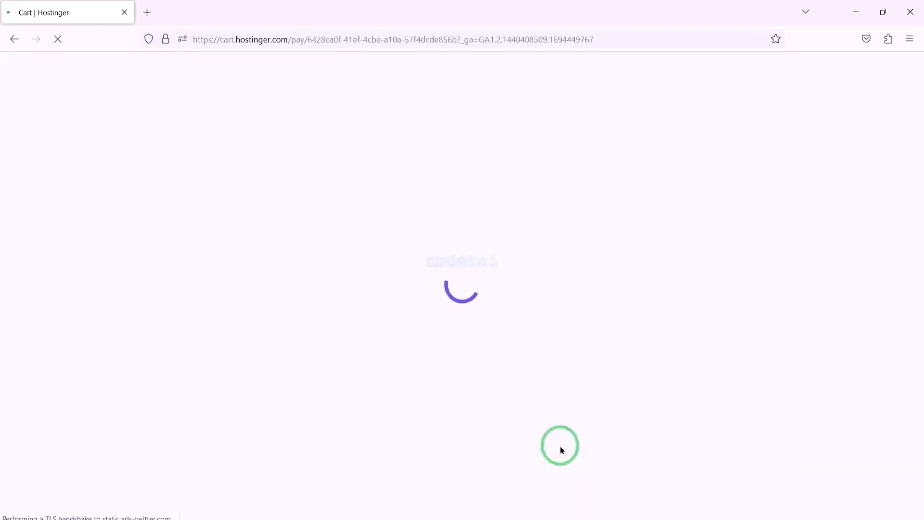
{"action": "scroll", "coordinate": [605, 309], "scroll_direction": "down", "scroll_amount": 4}
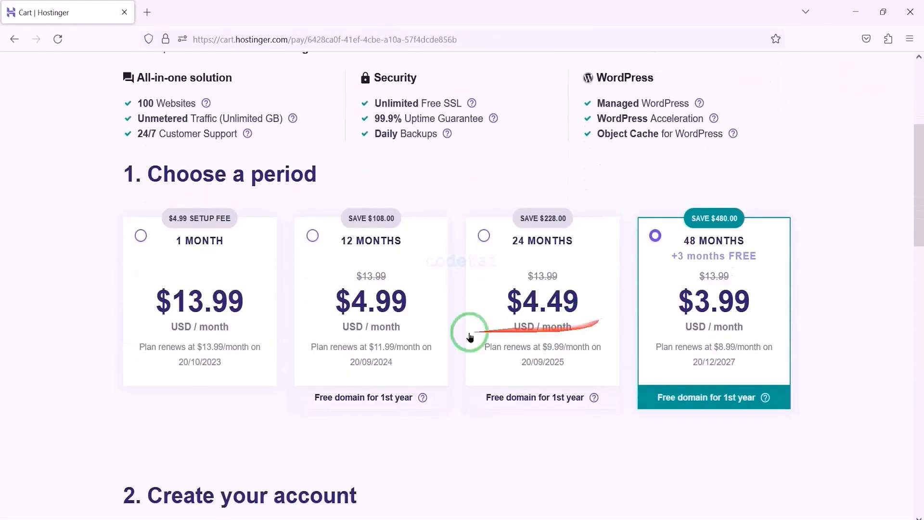
{"action": "left_click", "coordinate": [319, 241]}
Create the Hostinger account by signing in with Google, entering the Google account's e-mail address and password.
{"action": "scroll", "coordinate": [515, 288], "scroll_direction": "down", "scroll_amount": 6}
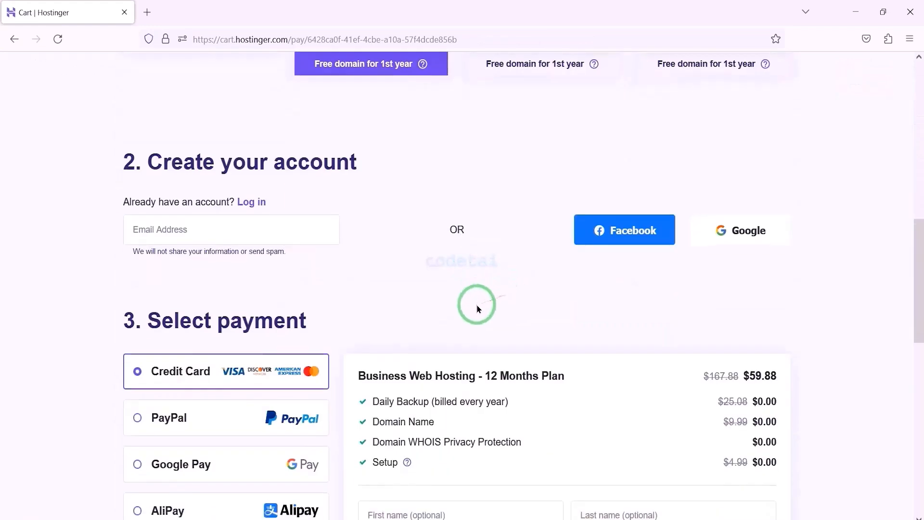
{"action": "left_click_drag", "start_coordinate": [163, 202], "coordinate": [828, 267]}
{"action": "left_click_drag", "start_coordinate": [681, 208], "coordinate": [809, 255]}
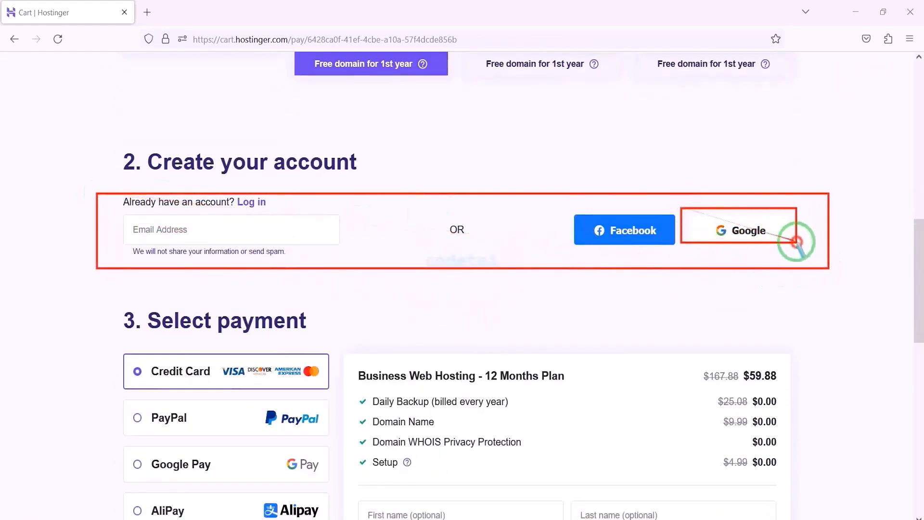
{"action": "key", "text": "Escape"}
{"action": "left_click", "coordinate": [756, 233]}
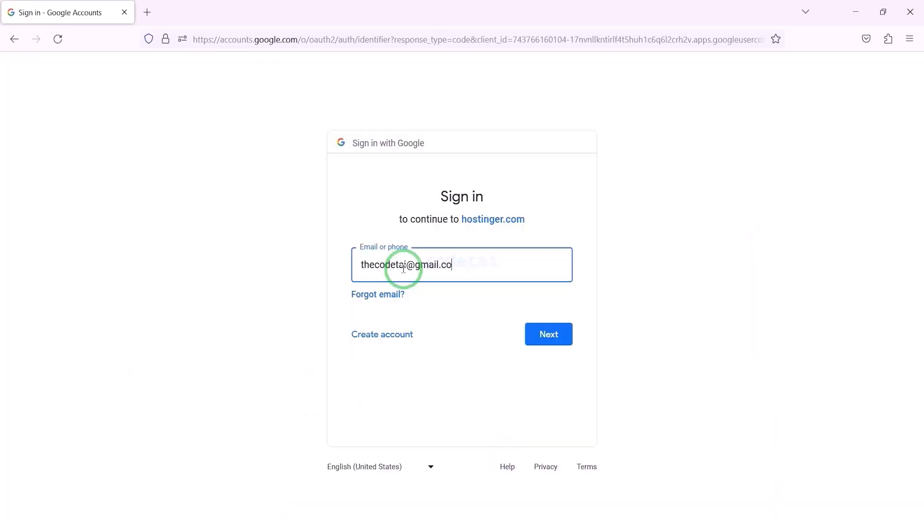
{"action": "type", "text": "m"}
{"action": "left_click", "coordinate": [542, 328]}
{"action": "type", "text": "x"}
{"action": "left_click", "coordinate": [551, 359]}
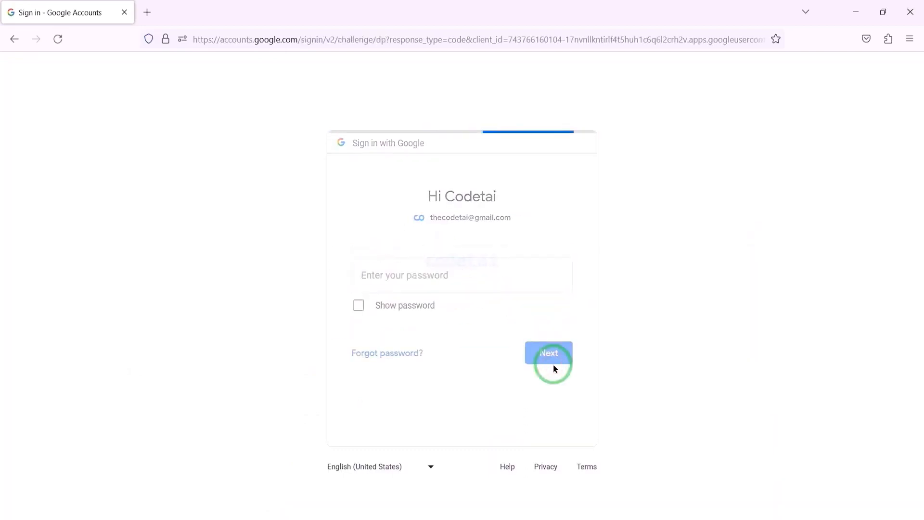
Check the plan discount and the total price in the Business Web Hosting order summary.
{"action": "scroll", "coordinate": [511, 356], "scroll_direction": "down", "scroll_amount": 5}
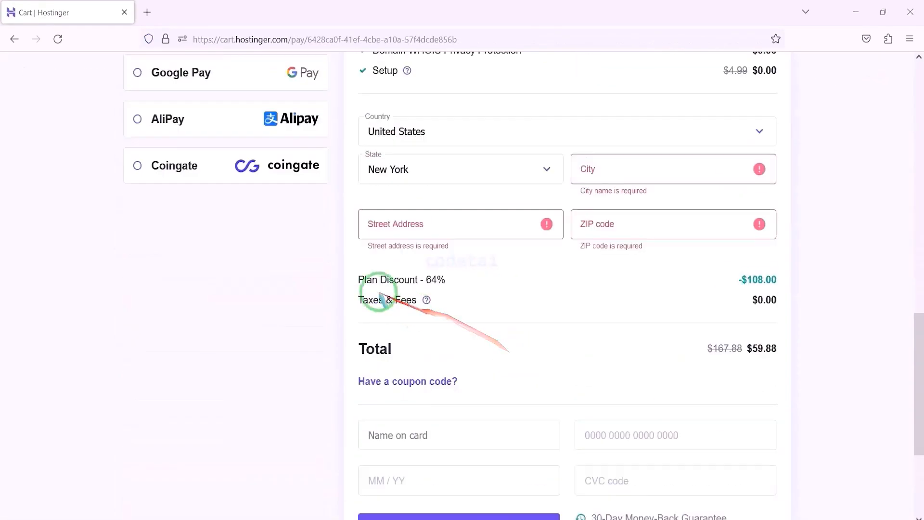
{"action": "left_click_drag", "start_coordinate": [345, 269], "coordinate": [453, 290]}
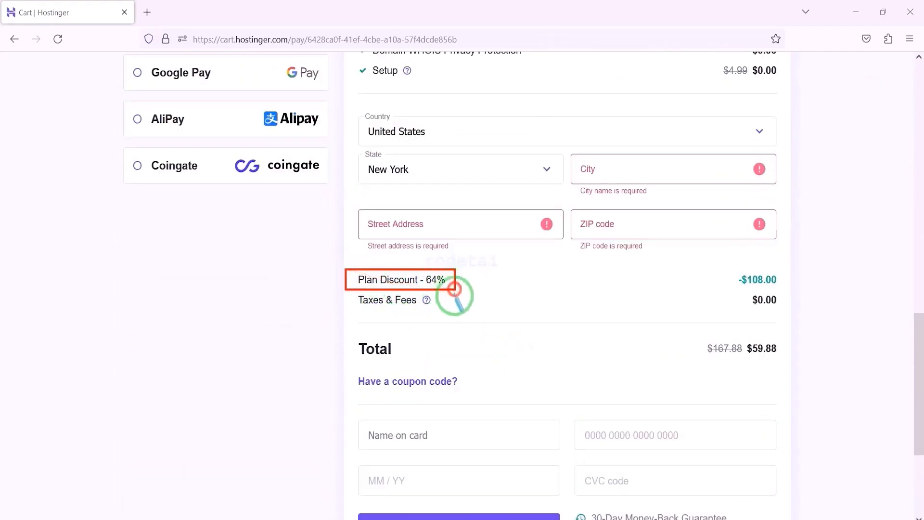
{"action": "left_click_drag", "start_coordinate": [685, 336], "coordinate": [788, 361]}
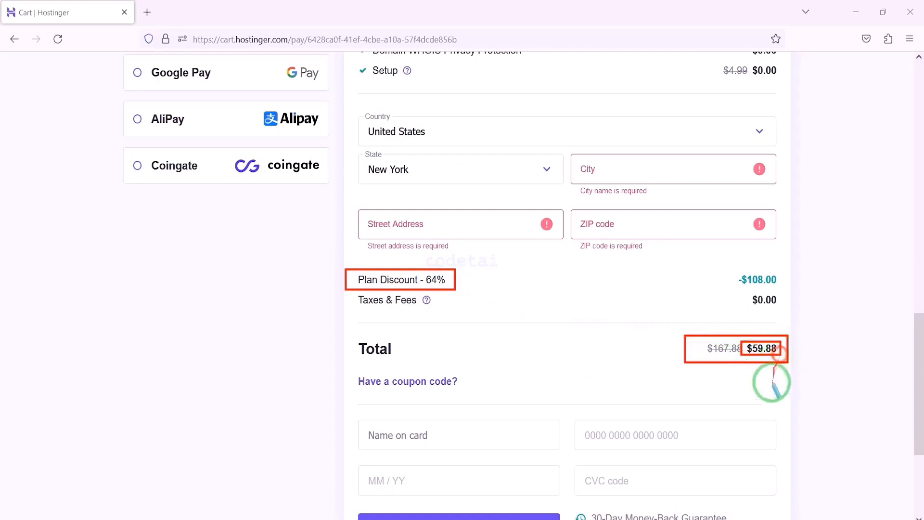
Review the available payment methods for the hosting order: credit card, PayPal, Google Pay, AliPay and Coingate.
{"action": "scroll", "coordinate": [96, 185], "scroll_direction": "up", "scroll_amount": 5}
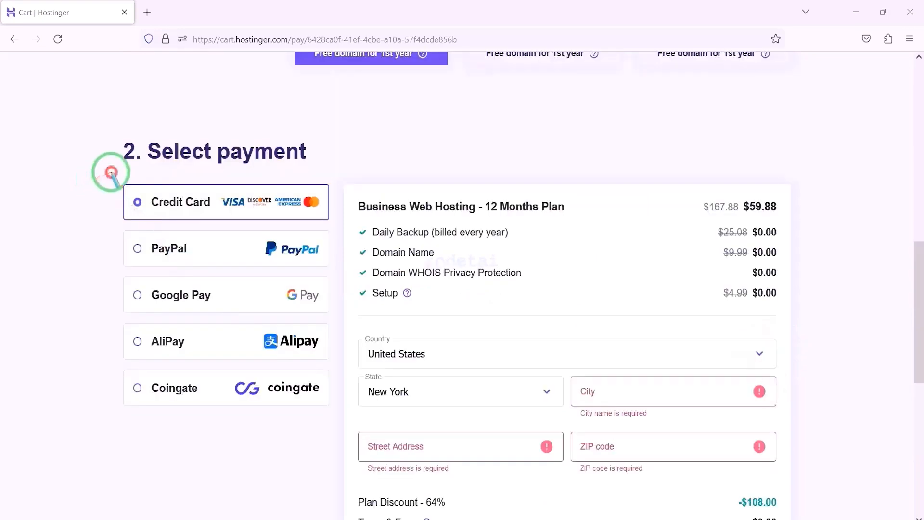
{"action": "mouse_move", "coordinate": [112, 172]}
{"action": "left_mouse_down"}
{"action": "mouse_move", "coordinate": [307, 263]}
{"action": "mouse_move", "coordinate": [336, 354]}
{"action": "left_mouse_up"}
{"action": "left_click_drag", "start_coordinate": [338, 399], "coordinate": [336, 413]}
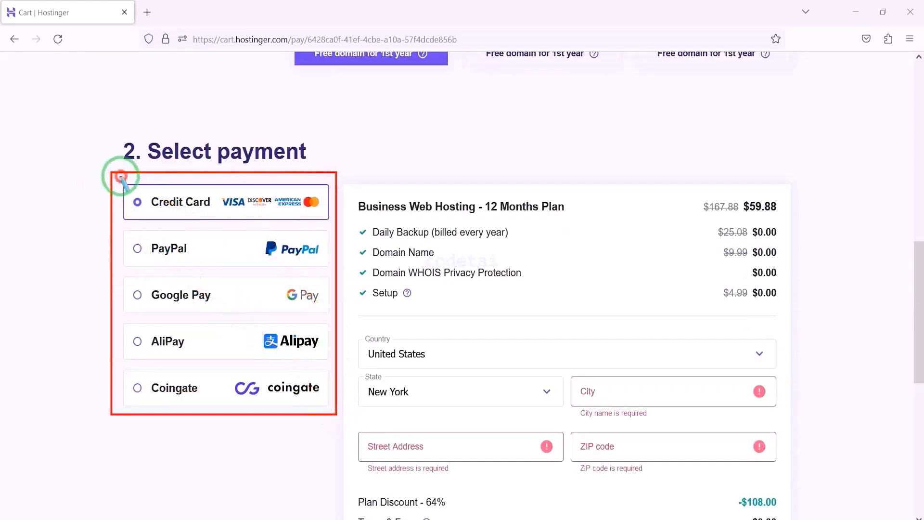
{"action": "mouse_move", "coordinate": [120, 177]}
{"action": "left_mouse_down"}
{"action": "mouse_move", "coordinate": [303, 230]}
{"action": "mouse_move", "coordinate": [335, 228]}
{"action": "left_mouse_up"}
{"action": "left_click_drag", "start_coordinate": [124, 235], "coordinate": [338, 278]}
{"action": "left_click_drag", "start_coordinate": [179, 299], "coordinate": [326, 313]}
{"action": "mouse_move", "coordinate": [124, 329]}
{"action": "left_mouse_down"}
{"action": "mouse_move", "coordinate": [308, 347]}
{"action": "mouse_move", "coordinate": [320, 362]}
{"action": "left_mouse_up"}
{"action": "left_click_drag", "start_coordinate": [123, 374], "coordinate": [320, 406]}
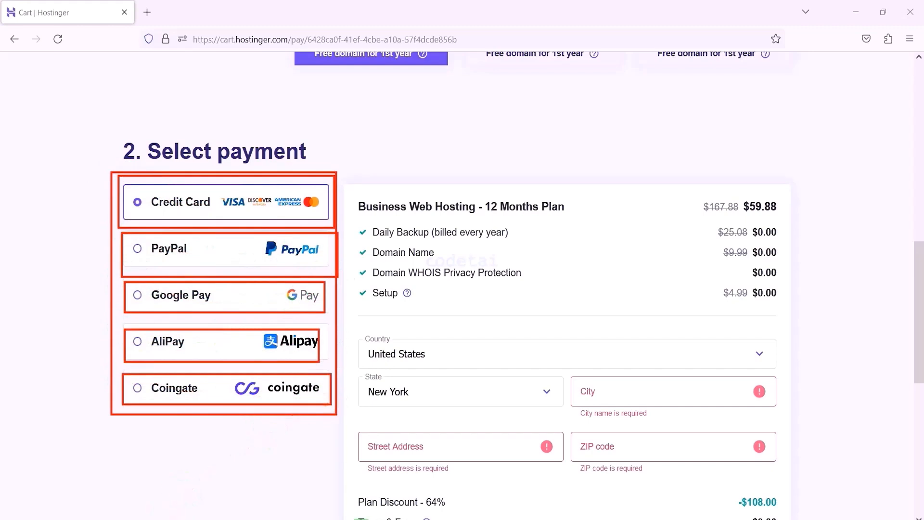
Fill in the city, street address and ZIP code of the billing address for the hosting order.
{"action": "scroll", "coordinate": [626, 241], "scroll_direction": "down", "scroll_amount": 5}
{"action": "left_click", "coordinate": [618, 168]}
{"action": "type", "text": "ROSEDALE"}
{"action": "left_click", "coordinate": [442, 213]}
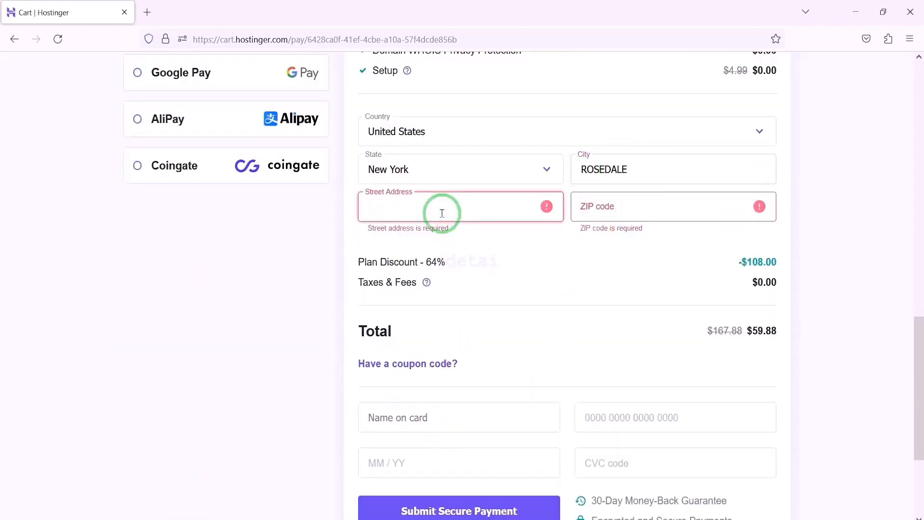
{"action": "left_click", "coordinate": [627, 209]}
{"action": "type", "text": "11422-3240"}
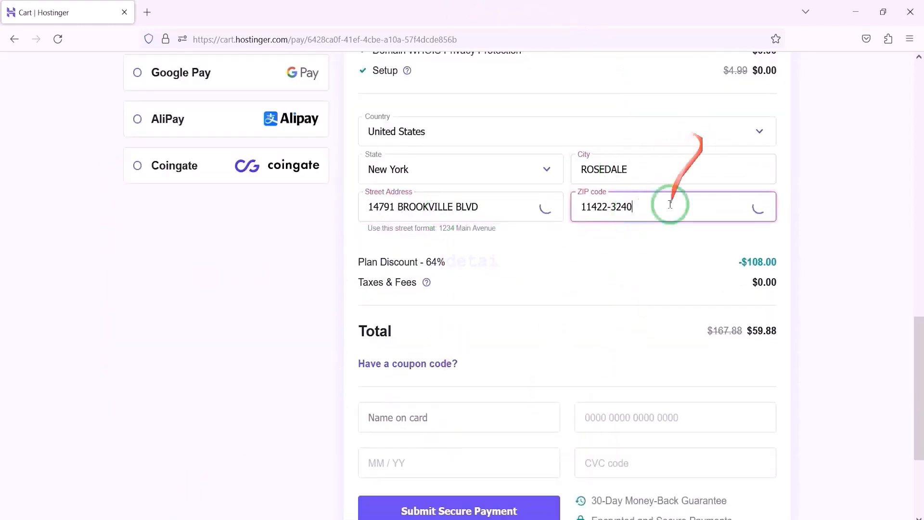
Enter the cardholder name, card number, expiry date and CVC code for the credit card payment.
{"action": "scroll", "coordinate": [600, 314], "scroll_direction": "up", "scroll_amount": 3}
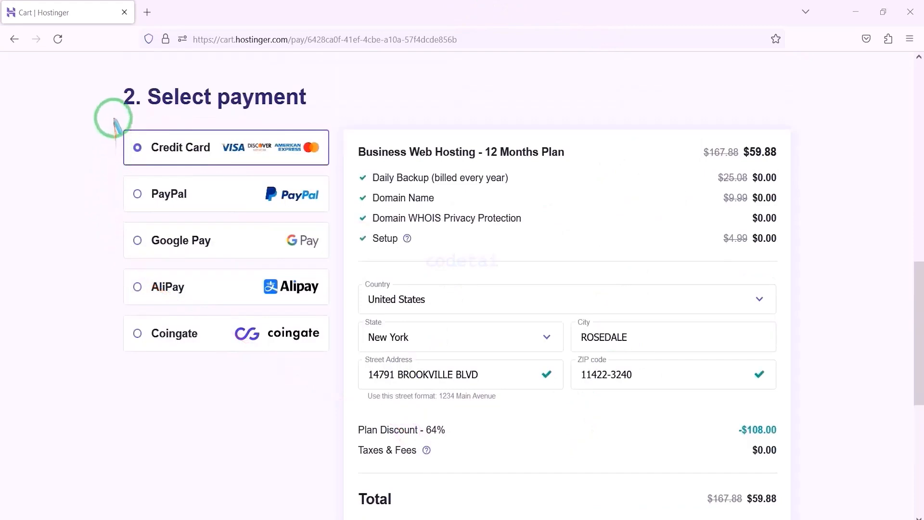
{"action": "mouse_move", "coordinate": [113, 118]}
{"action": "left_mouse_down"}
{"action": "mouse_move", "coordinate": [155, 155]}
{"action": "mouse_move", "coordinate": [332, 170]}
{"action": "left_mouse_up"}
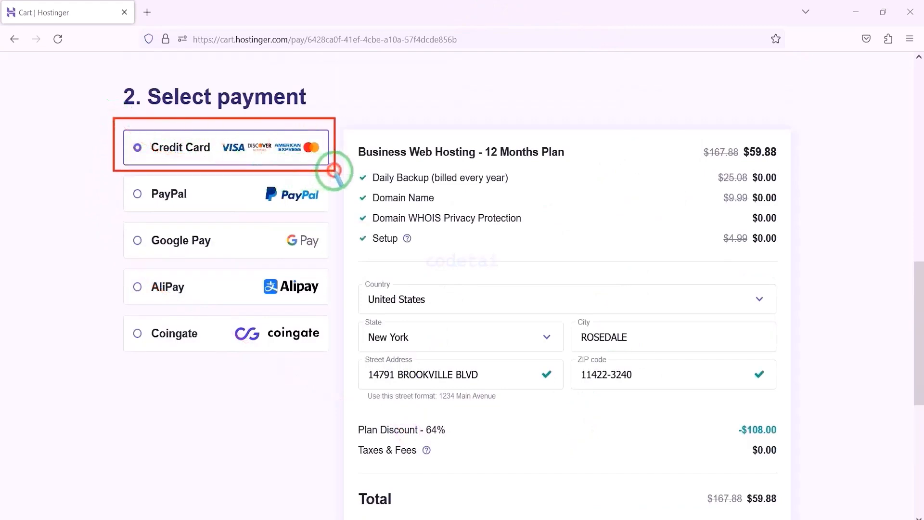
{"action": "scroll", "coordinate": [525, 370], "scroll_direction": "down", "scroll_amount": 5}
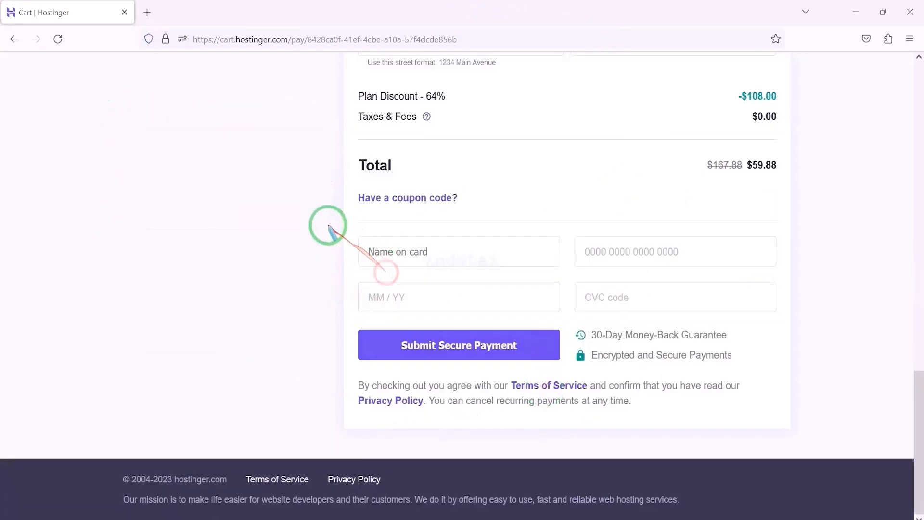
{"action": "mouse_move", "coordinate": [329, 226]}
{"action": "left_mouse_down"}
{"action": "mouse_move", "coordinate": [754, 331]}
{"action": "mouse_move", "coordinate": [801, 324]}
{"action": "mouse_move", "coordinate": [788, 324]}
{"action": "left_mouse_up"}
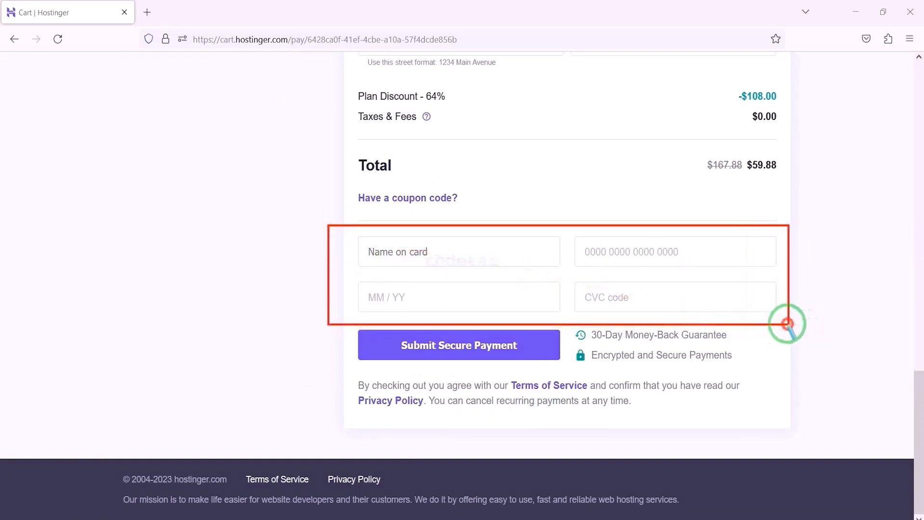
{"action": "left_click", "coordinate": [474, 251]}
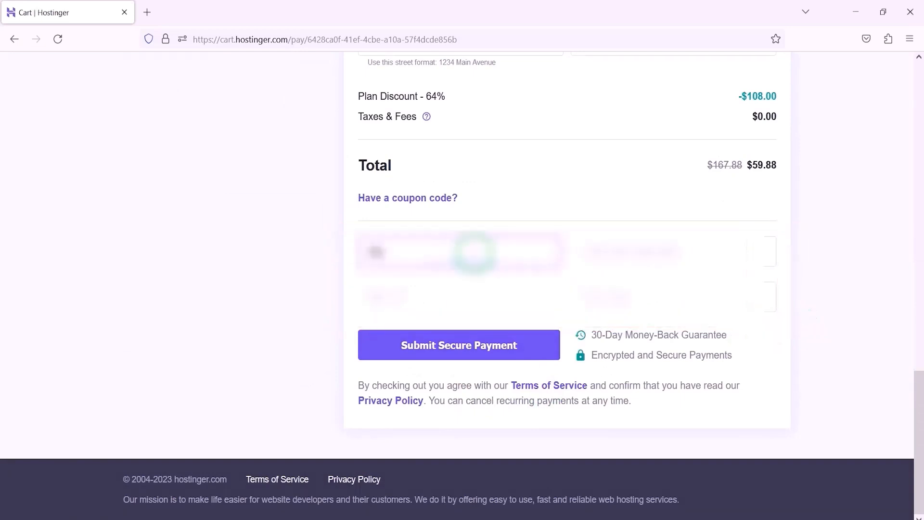
{"action": "type", "text": "..."}
{"action": "left_click", "coordinate": [626, 252]}
{"action": "type", "text": "..."}
{"action": "left_click", "coordinate": [376, 297]}
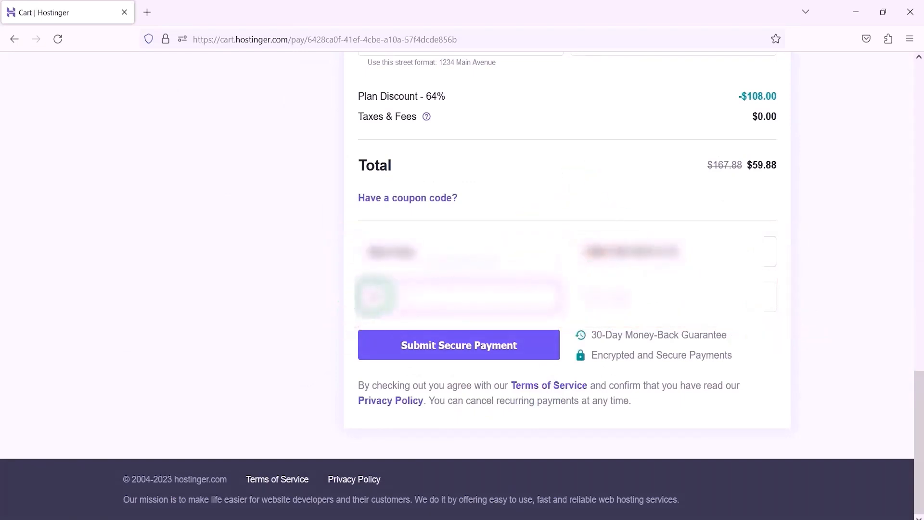
{"action": "type", "text": "..."}
{"action": "left_click", "coordinate": [611, 297]}
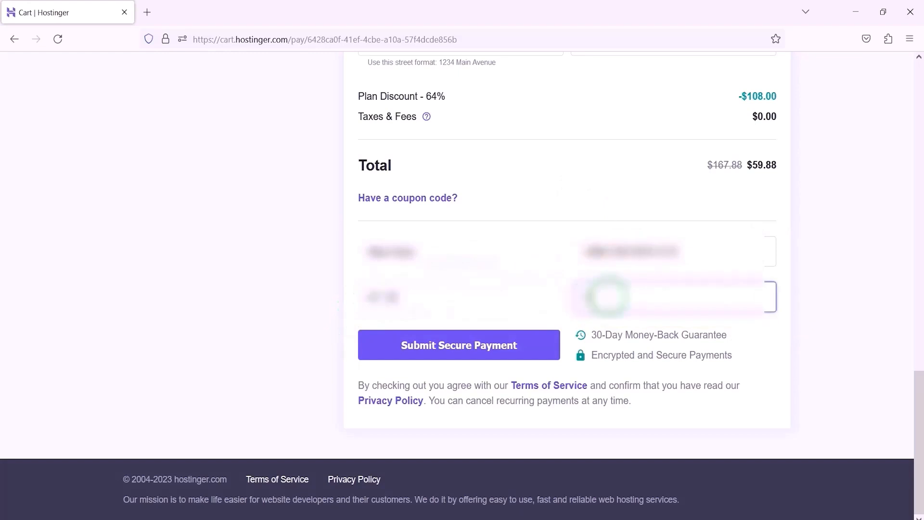
{"action": "type", "text": "..."}
Submit the secure payment for the Business web hosting order.
{"action": "mouse_move", "coordinate": [350, 323]}
{"action": "left_mouse_down"}
{"action": "mouse_move", "coordinate": [507, 367]}
{"action": "mouse_move", "coordinate": [564, 367]}
{"action": "left_mouse_up"}
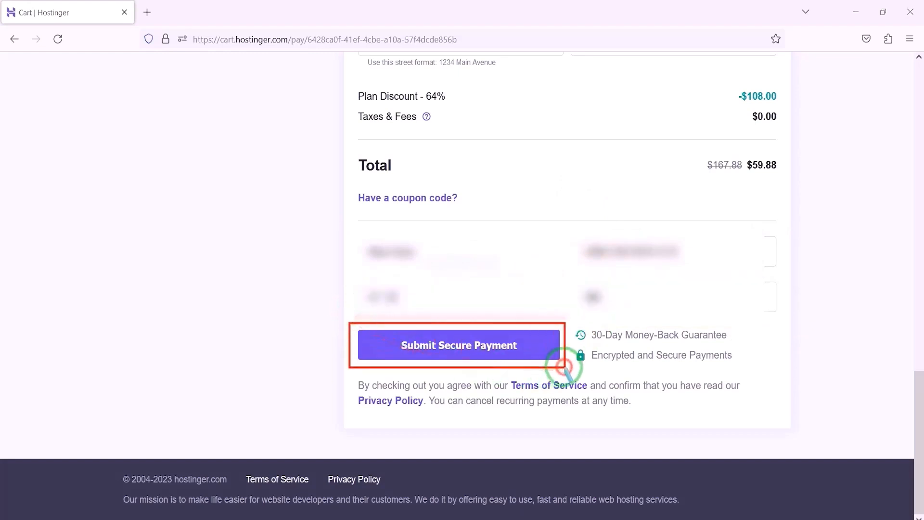
{"action": "left_click", "coordinate": [467, 353]}
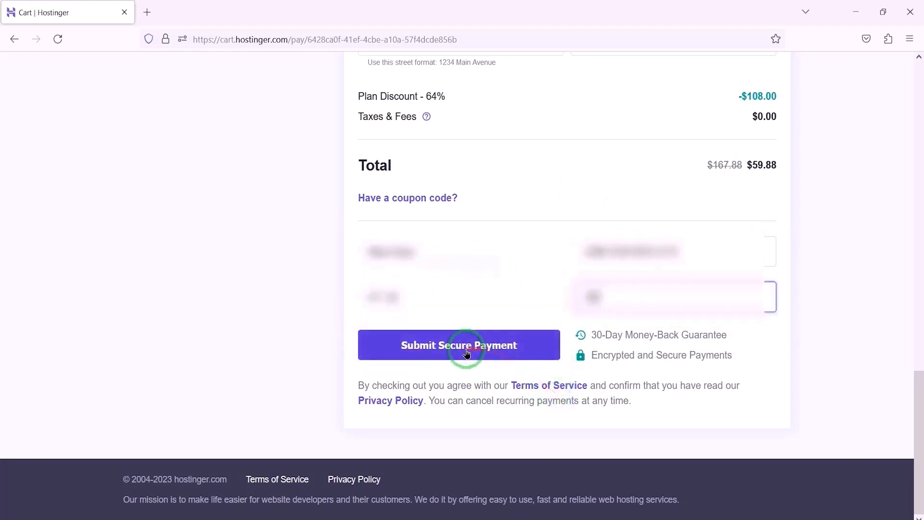
{"action": "left_click", "coordinate": [466, 352]}
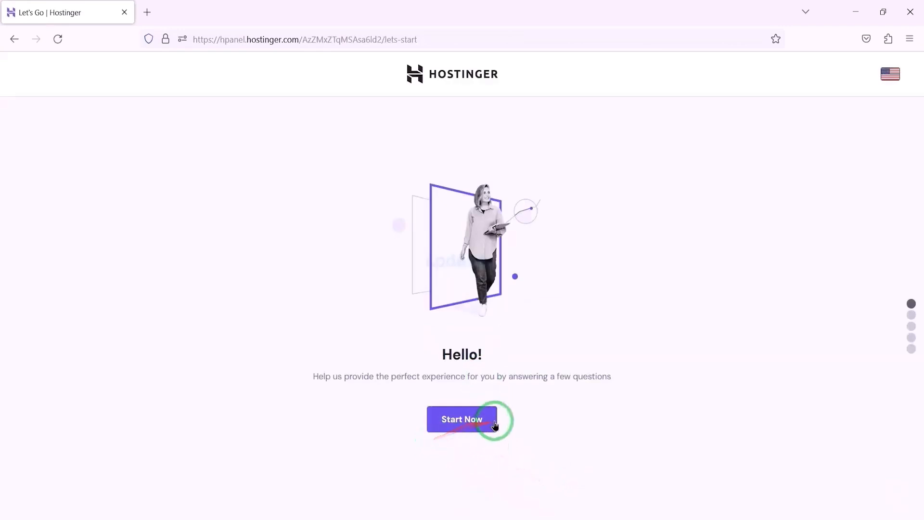
Start the website onboarding, skip the personalization survey and choose to create an empty website.
{"action": "left_click", "coordinate": [474, 424]}
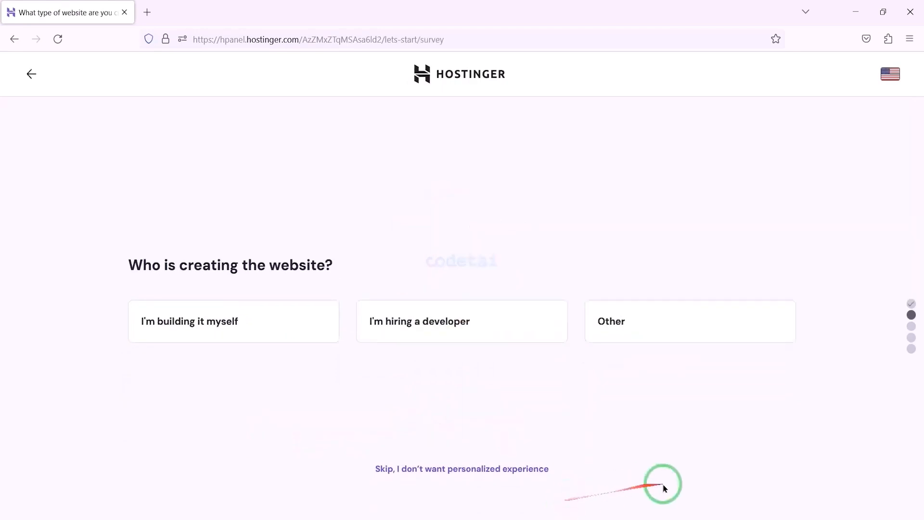
{"action": "left_click", "coordinate": [462, 469]}
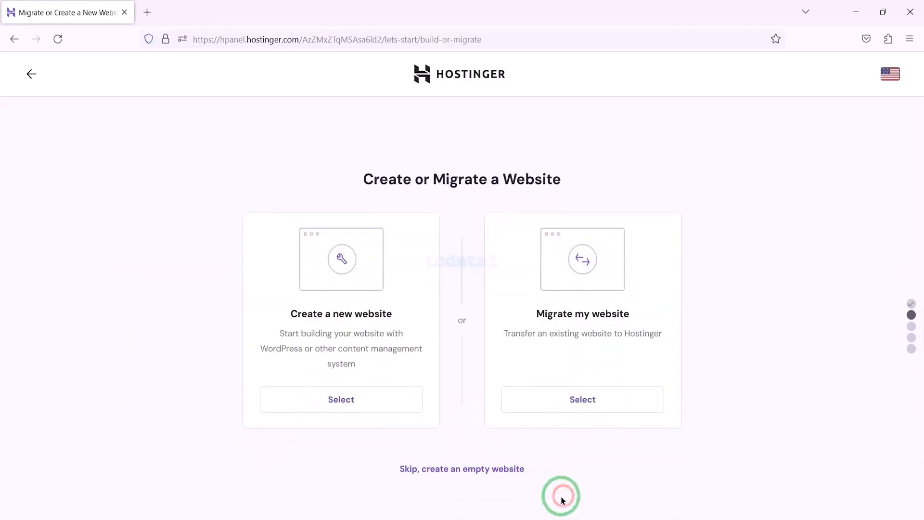
{"action": "left_click", "coordinate": [481, 469]}
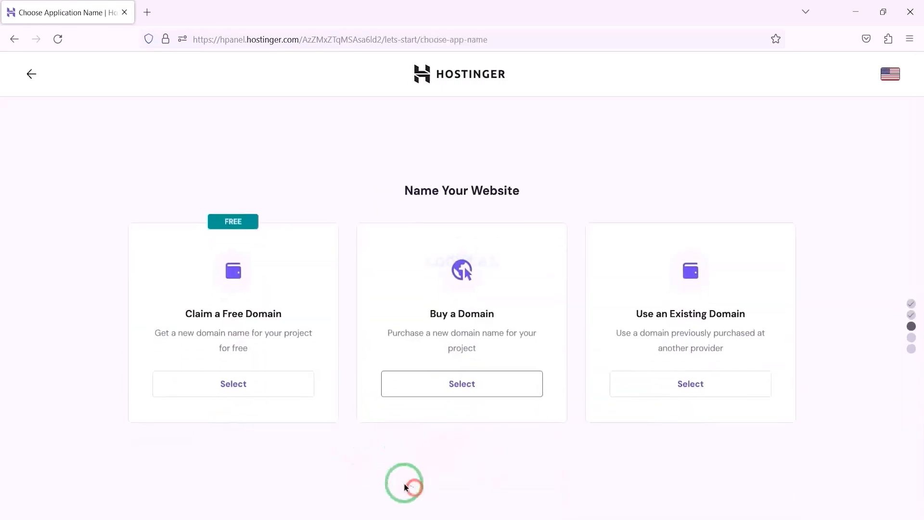
Choose to claim a free domain and look through the domain extensions on offer.
{"action": "left_click", "coordinate": [228, 394]}
{"action": "left_click", "coordinate": [664, 423]}
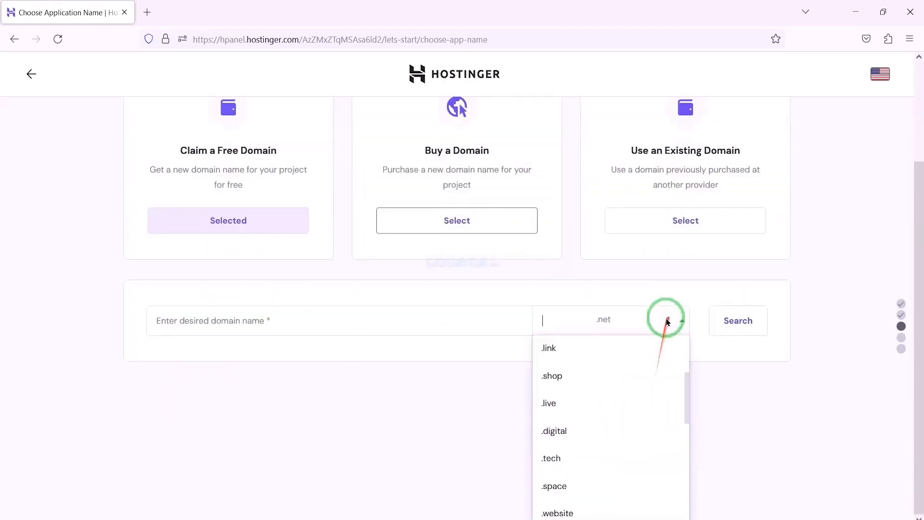
{"action": "scroll", "coordinate": [640, 464], "scroll_direction": "down", "scroll_amount": 5}
{"action": "scroll", "coordinate": [429, 463], "scroll_direction": "up", "scroll_amount": 8}
{"action": "scroll", "coordinate": [604, 408], "scroll_direction": "down", "scroll_amount": 6}
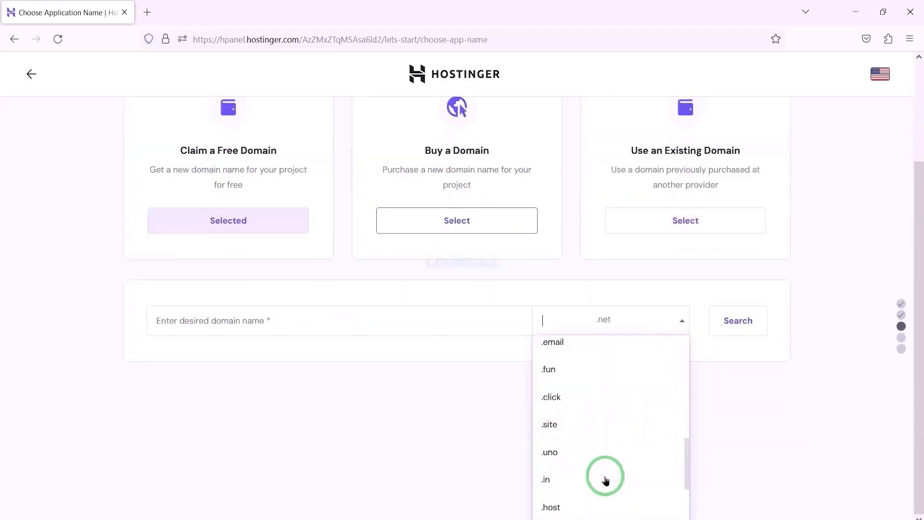
{"action": "scroll", "coordinate": [605, 477], "scroll_direction": "up", "scroll_amount": 10}
{"action": "scroll", "coordinate": [693, 357], "scroll_direction": "down", "scroll_amount": 3}
{"action": "left_click", "coordinate": [807, 460]}
Search for the domain name codetai with the .net extension.
{"action": "left_click", "coordinate": [422, 427]}
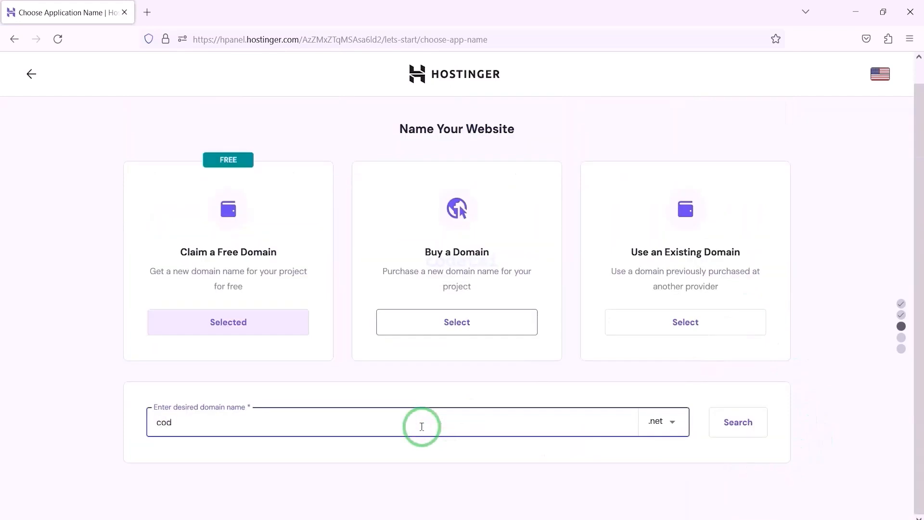
{"action": "left_click", "coordinate": [675, 423]}
{"action": "scroll", "coordinate": [611, 481], "scroll_direction": "up", "scroll_amount": 5}
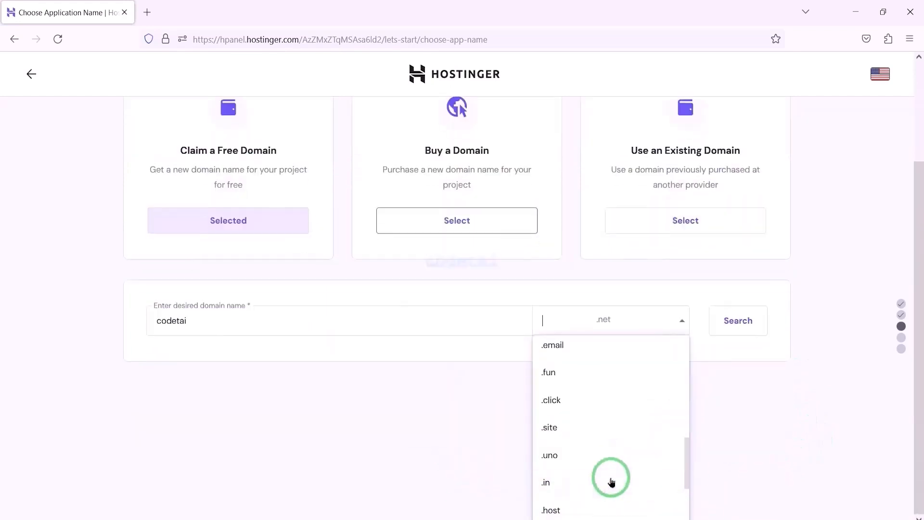
{"action": "scroll", "coordinate": [606, 457], "scroll_direction": "up", "scroll_amount": 5}
{"action": "left_click", "coordinate": [735, 442]}
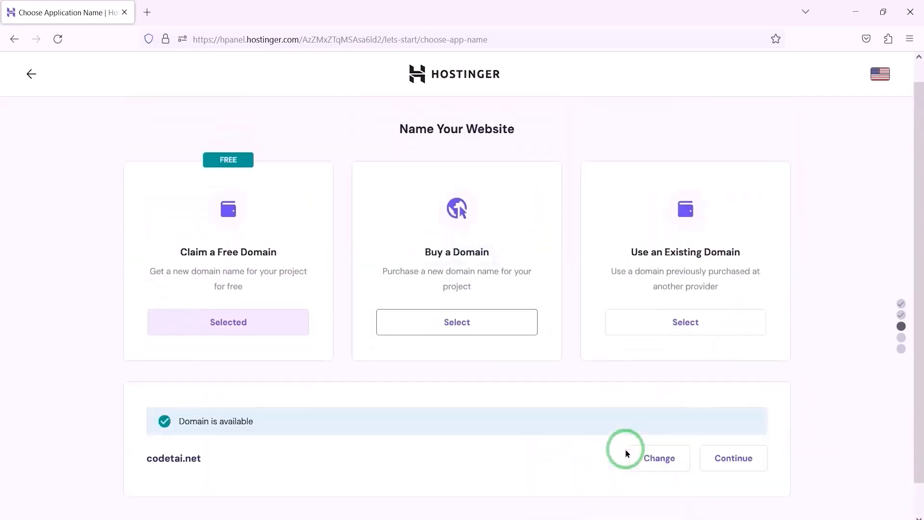
Continue with codetai.net and confirm the primary details of its registration.
{"action": "left_click", "coordinate": [747, 433]}
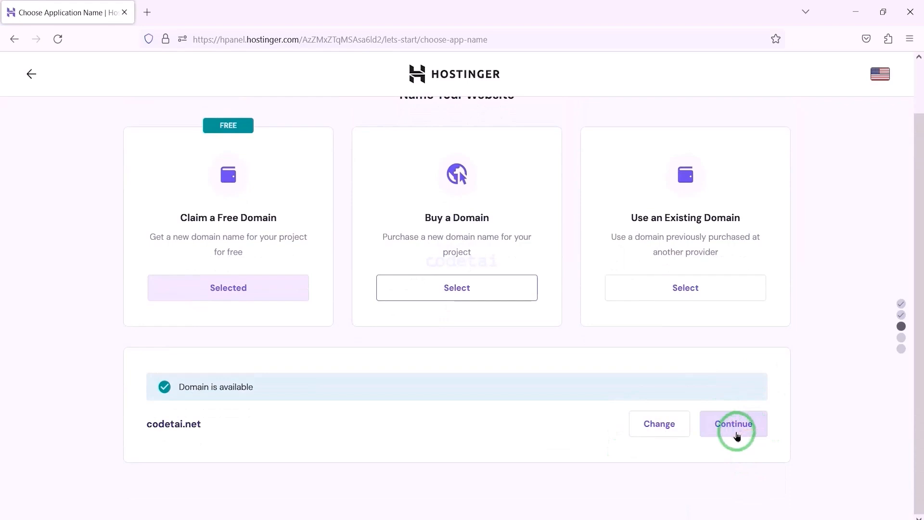
{"action": "left_click", "coordinate": [737, 432]}
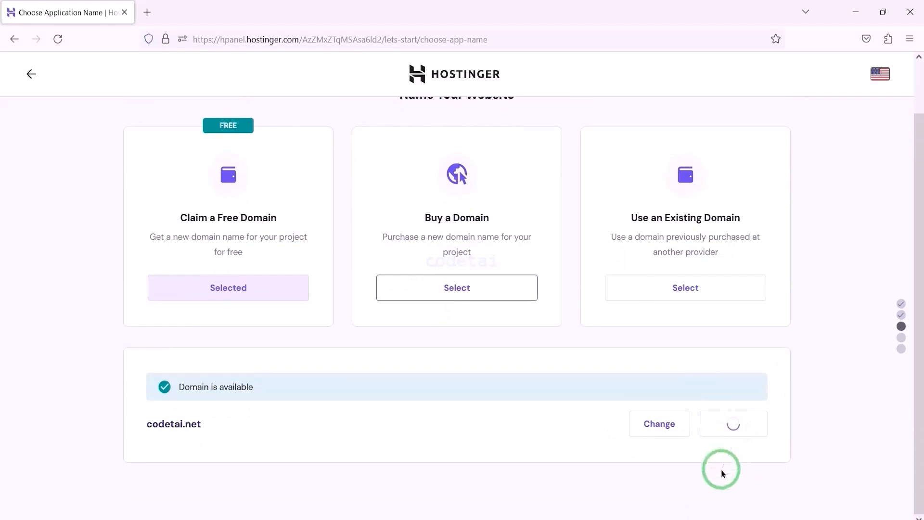
{"action": "left_click", "coordinate": [572, 364]}
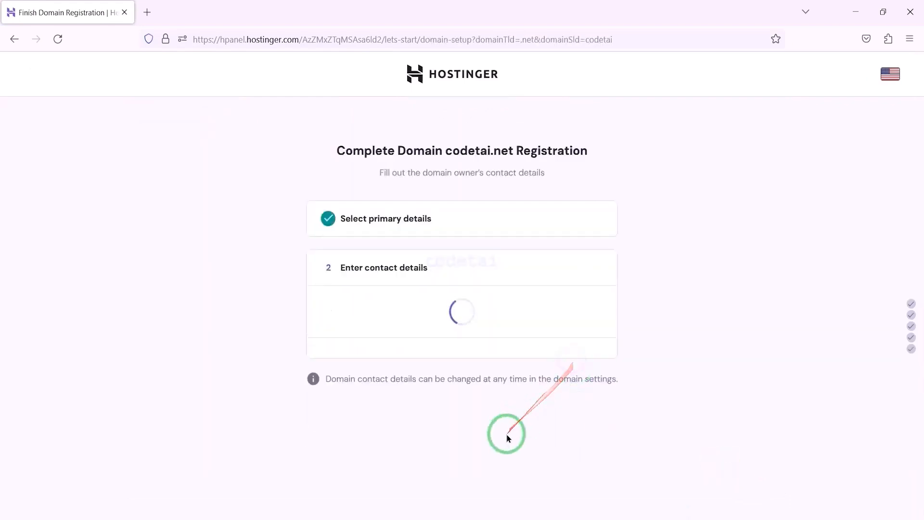
Complete the domain owner's last name and phone number, using the +1 (United States / Canada) code, and finish the registration.
{"action": "left_click", "coordinate": [492, 177]}
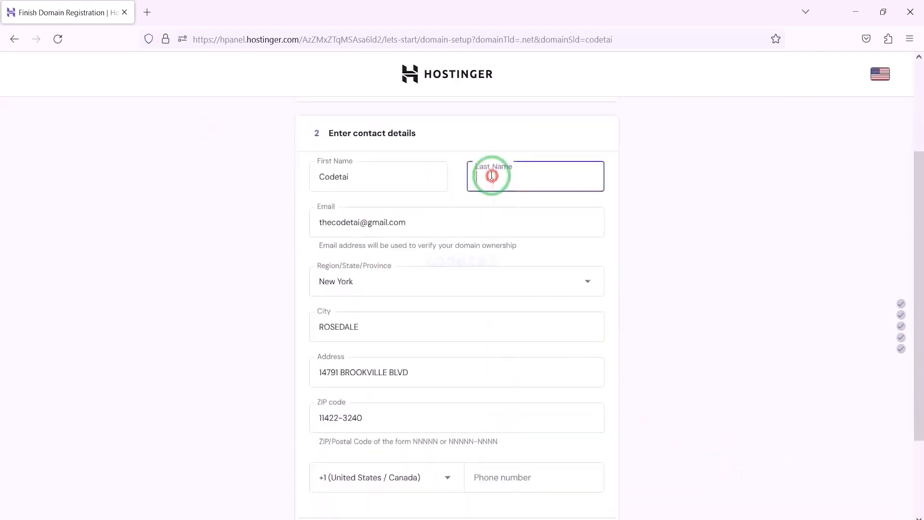
{"action": "type", "text": "Lin"}
{"action": "scroll", "coordinate": [643, 361], "scroll_direction": "down", "scroll_amount": 3}
{"action": "left_click", "coordinate": [549, 369]}
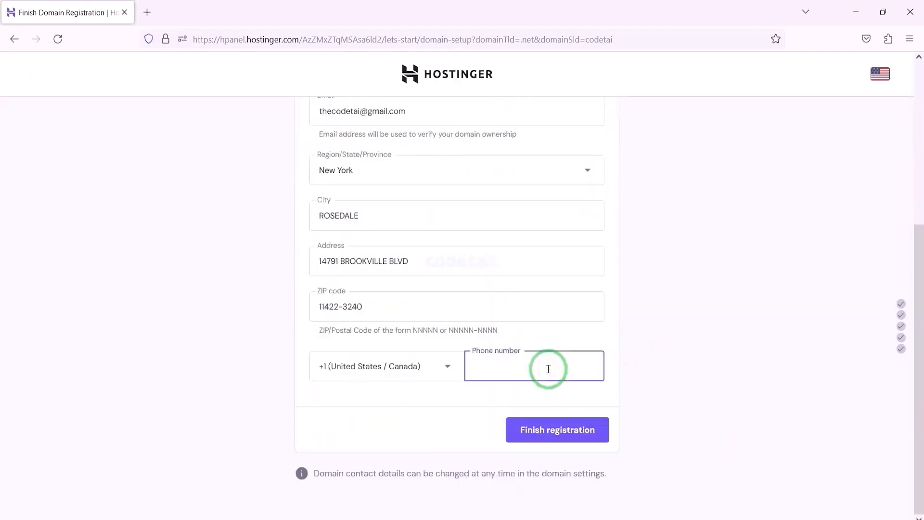
{"action": "left_click", "coordinate": [413, 374]}
{"action": "type", "text": "un"}
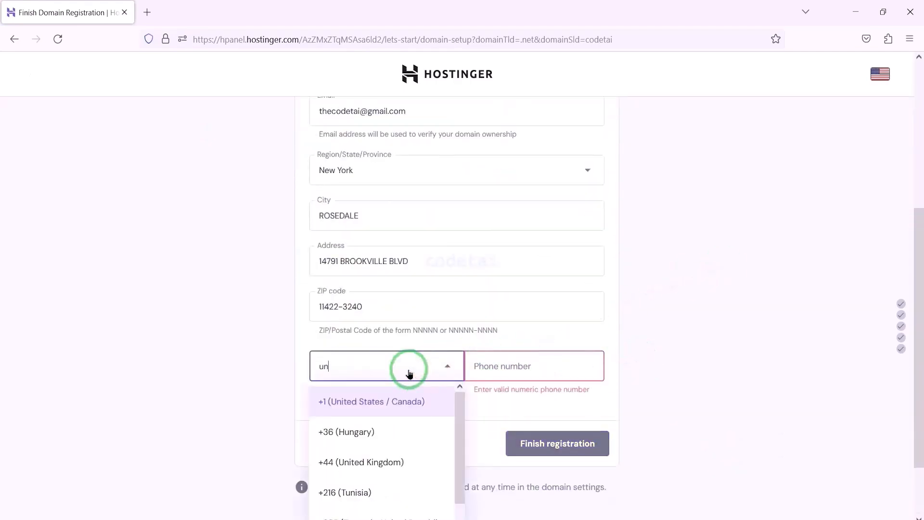
{"action": "scroll", "coordinate": [619, 385], "scroll_direction": "down", "scroll_amount": 1}
{"action": "type", "text": "ite"}
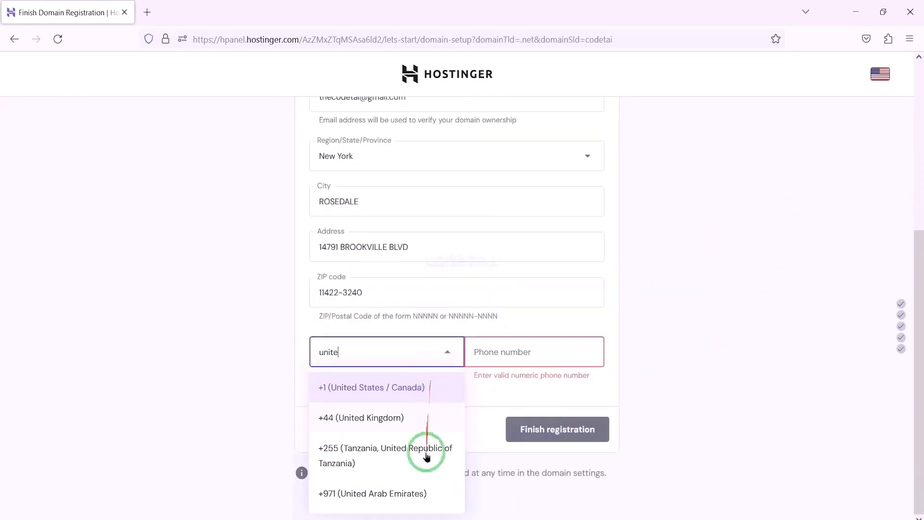
{"action": "left_click", "coordinate": [416, 391]}
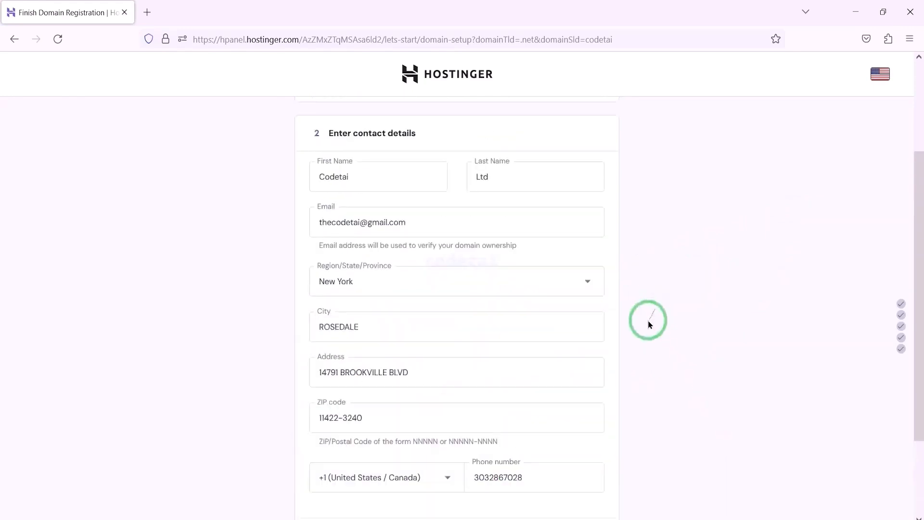
{"action": "scroll", "coordinate": [648, 322], "scroll_direction": "down", "scroll_amount": 3}
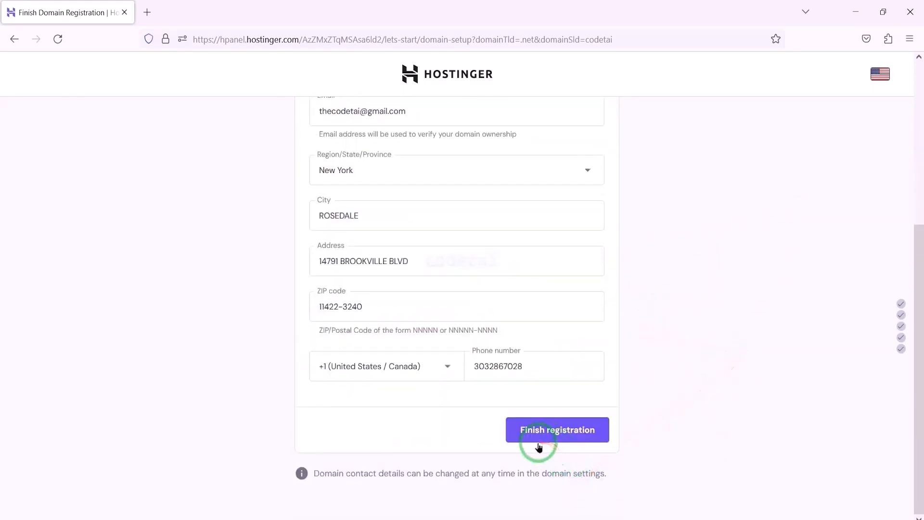
{"action": "left_click", "coordinate": [569, 437]}
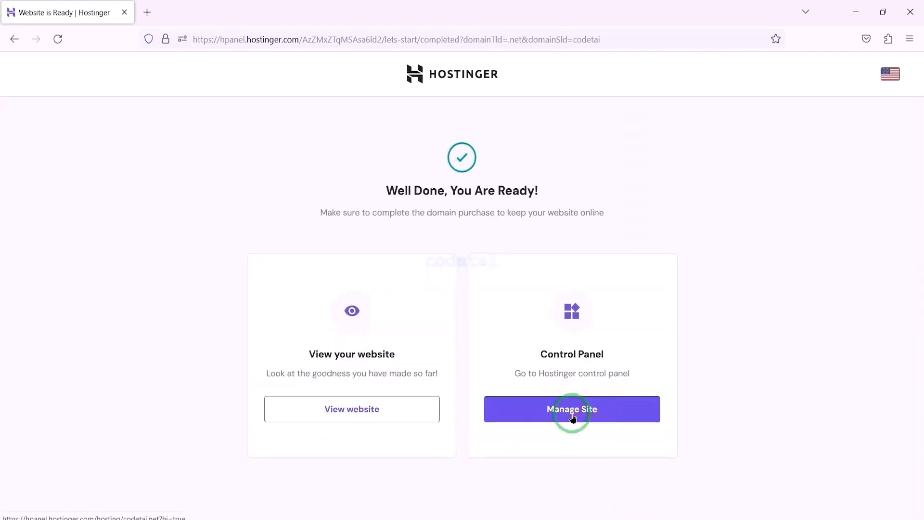
Open the control panel of codetai.net and review its hosting dashboard.
{"action": "left_click", "coordinate": [573, 416]}
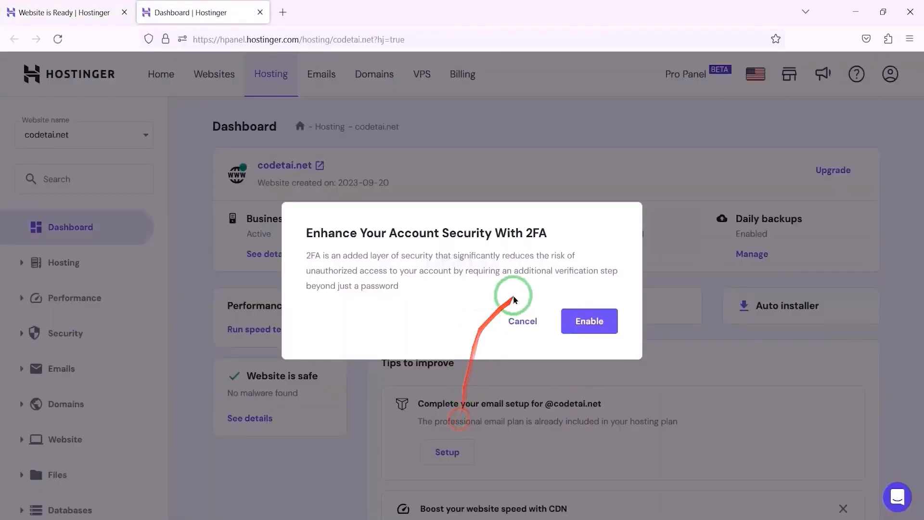
{"action": "left_click", "coordinate": [523, 320]}
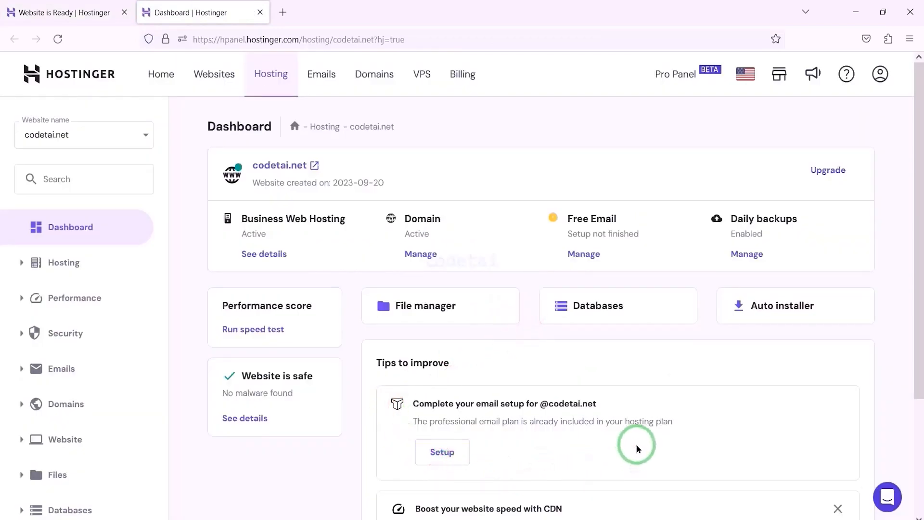
{"action": "scroll", "coordinate": [629, 354], "scroll_direction": "down", "scroll_amount": 3}
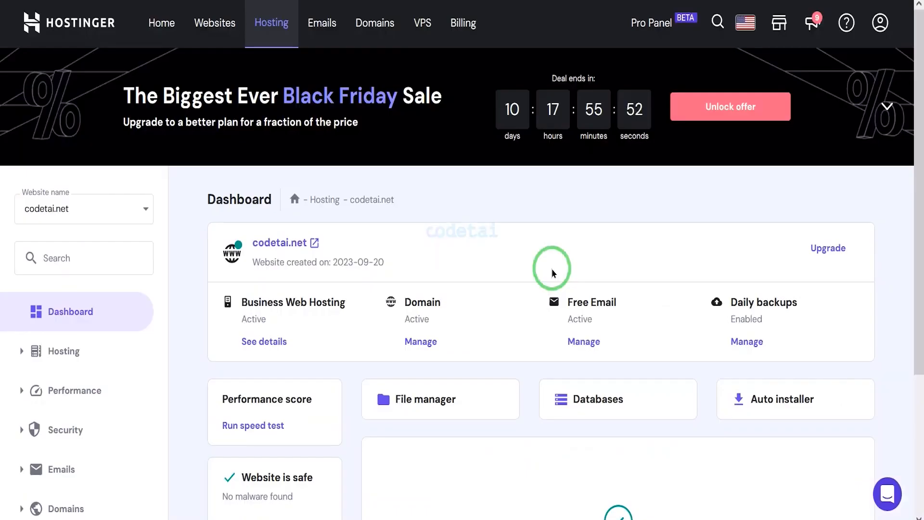
{"action": "scroll", "coordinate": [552, 272], "scroll_direction": "down", "scroll_amount": 3}
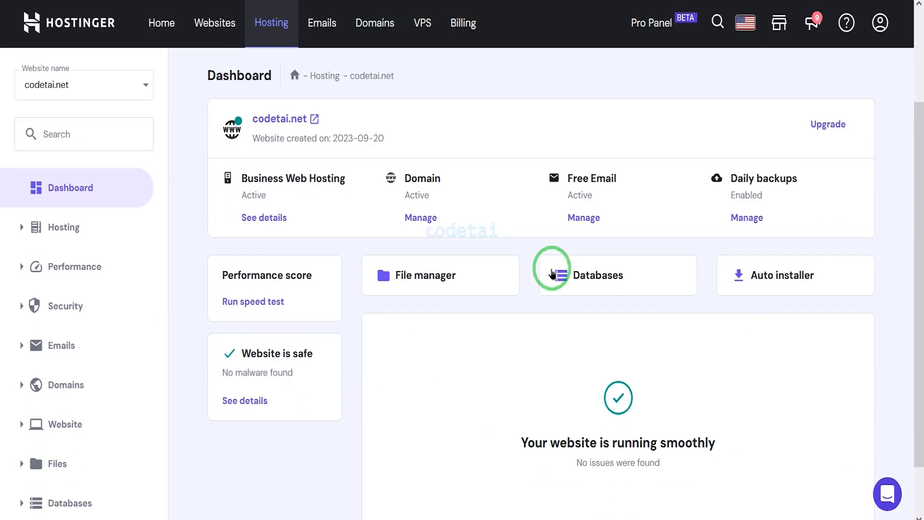
Change the PHP version of codetai.net to PHP 8.1 in the advanced PHP configuration and confirm the update.
{"action": "left_click", "coordinate": [107, 474]}
{"action": "scroll", "coordinate": [89, 477], "scroll_direction": "down", "scroll_amount": 3}
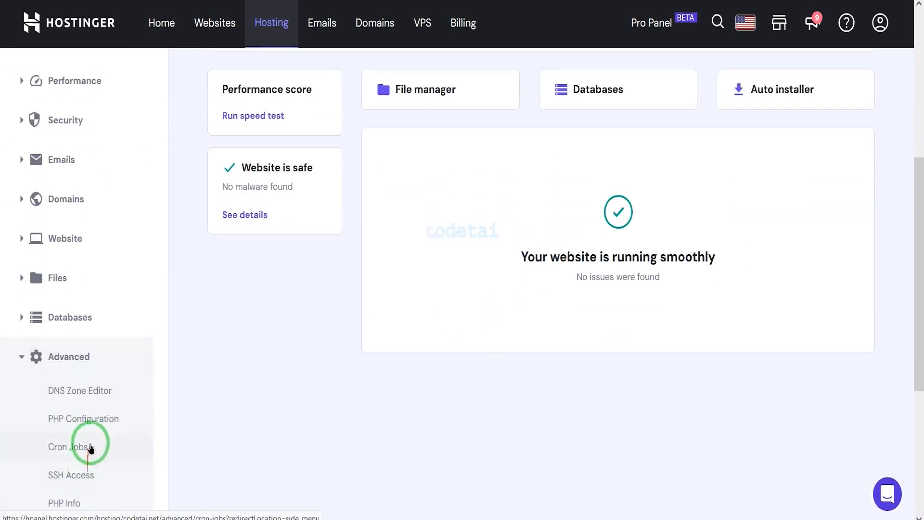
{"action": "left_click", "coordinate": [97, 432]}
{"action": "scroll", "coordinate": [404, 398], "scroll_direction": "down", "scroll_amount": 4}
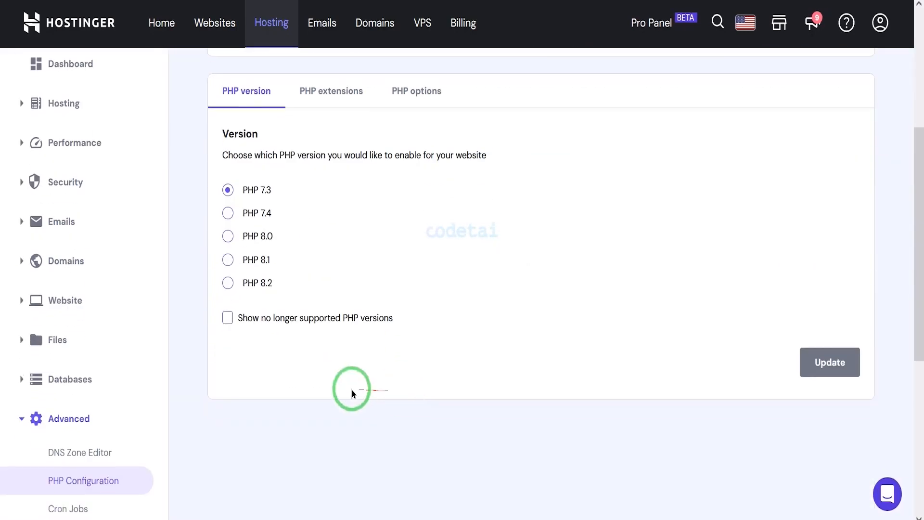
{"action": "left_click", "coordinate": [228, 260]}
{"action": "left_click", "coordinate": [831, 364]}
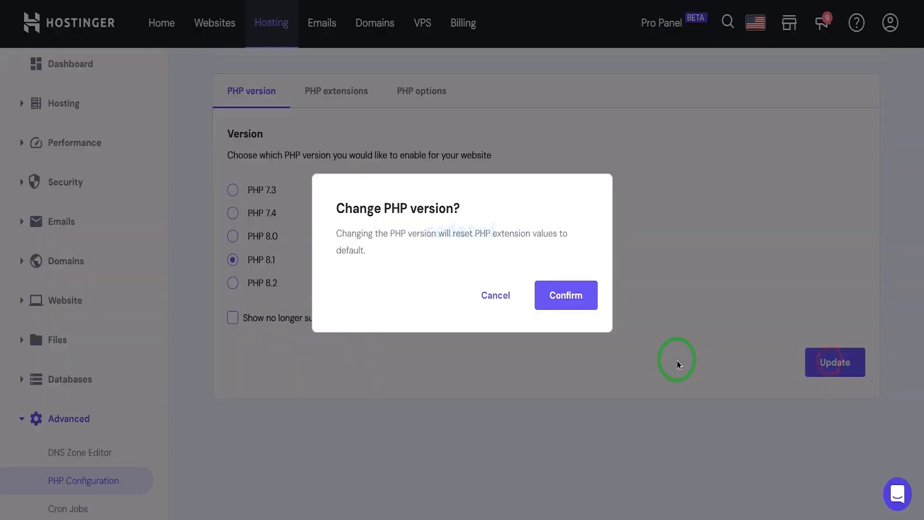
{"action": "left_click", "coordinate": [562, 303]}
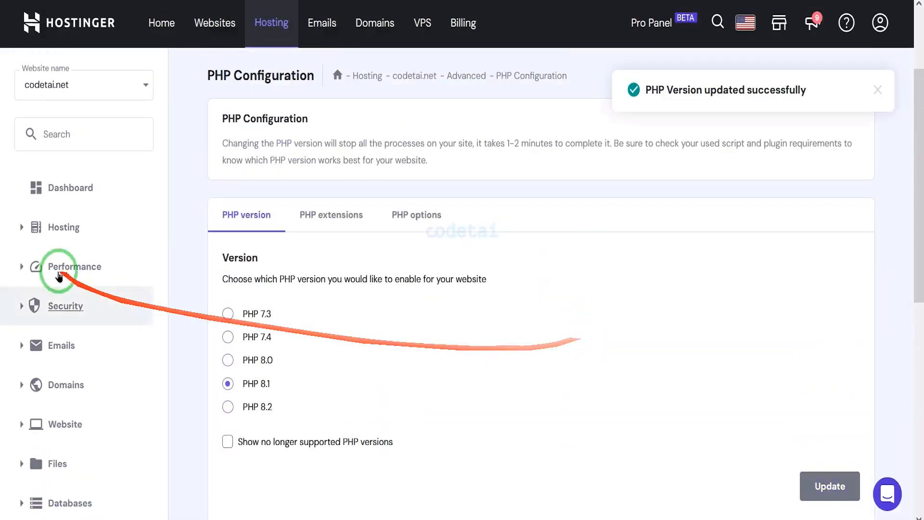
Open public_html in the website's file manager and permanently delete default.php, skipping the trash bin.
{"action": "left_click", "coordinate": [62, 188]}
{"action": "scroll", "coordinate": [602, 361], "scroll_direction": "down", "scroll_amount": 3}
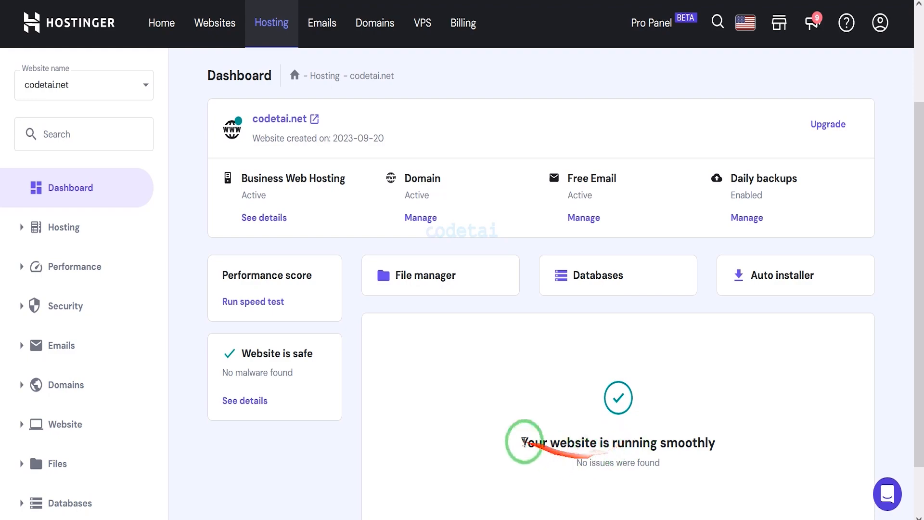
{"action": "left_click", "coordinate": [437, 276]}
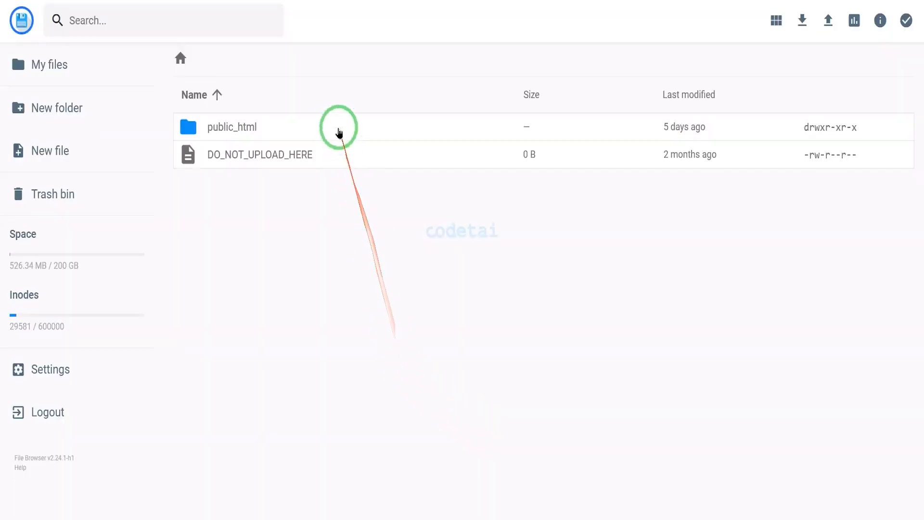
{"action": "double_click", "coordinate": [338, 129]}
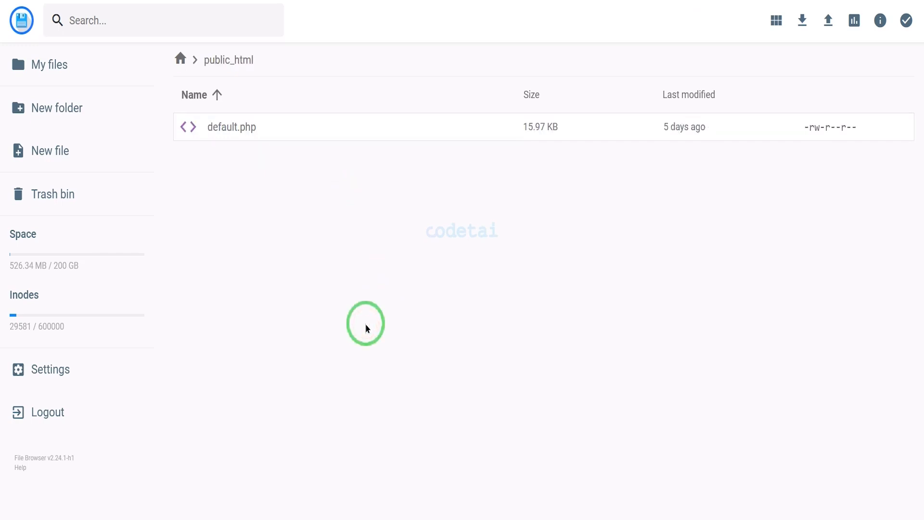
{"action": "left_click", "coordinate": [270, 137]}
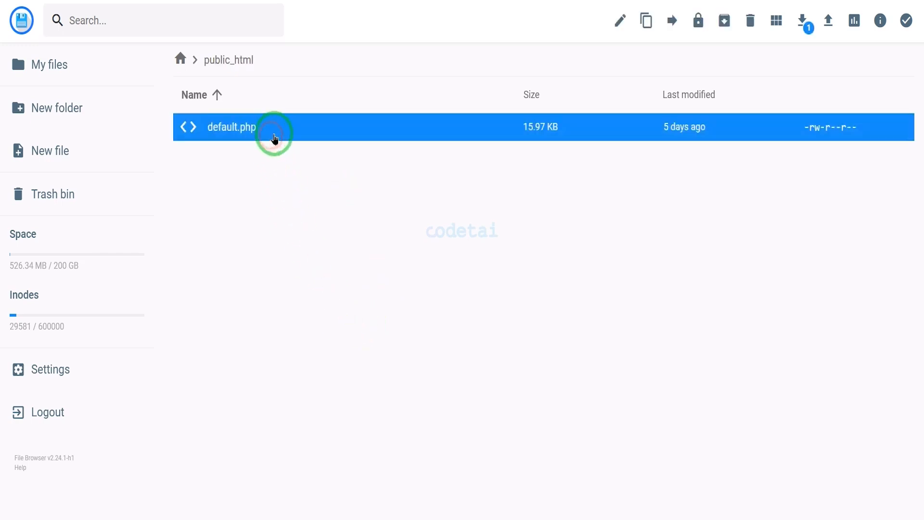
{"action": "left_click", "coordinate": [751, 20]}
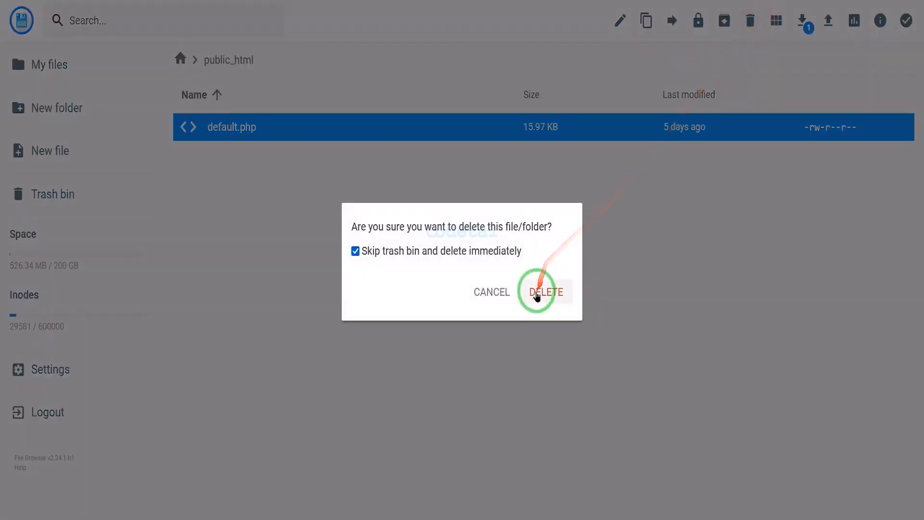
{"action": "left_click", "coordinate": [537, 292]}
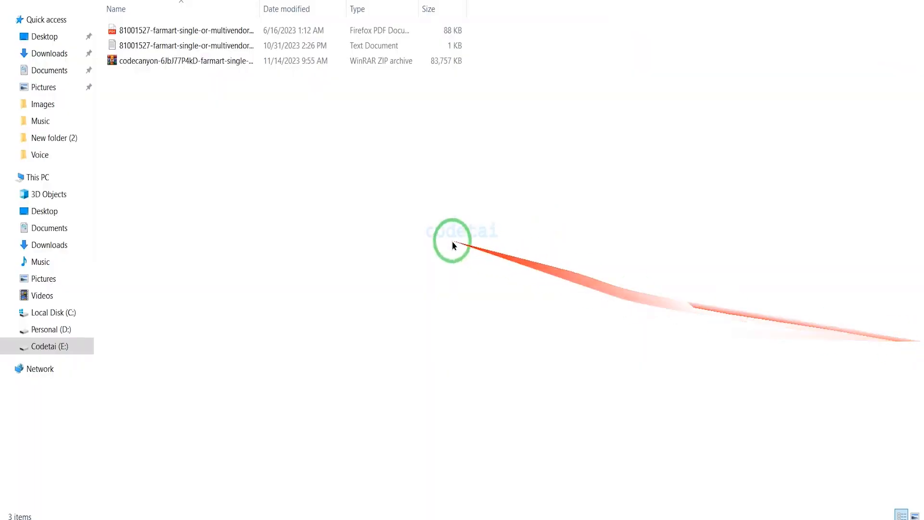
Extract the downloaded codecanyon Farmart ZIP archive on the local Codetai (E:) drive and open the extracted folder.
{"action": "right_click", "coordinate": [250, 63]}
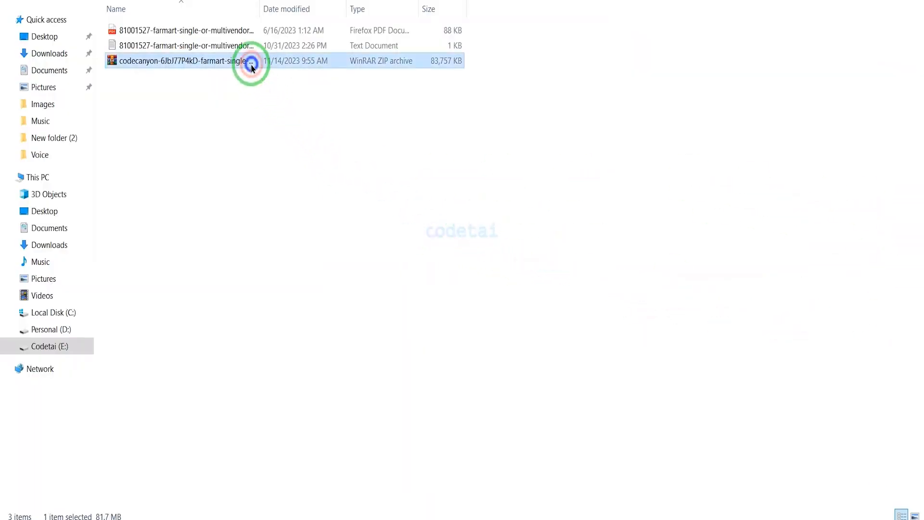
{"action": "left_click", "coordinate": [309, 139]}
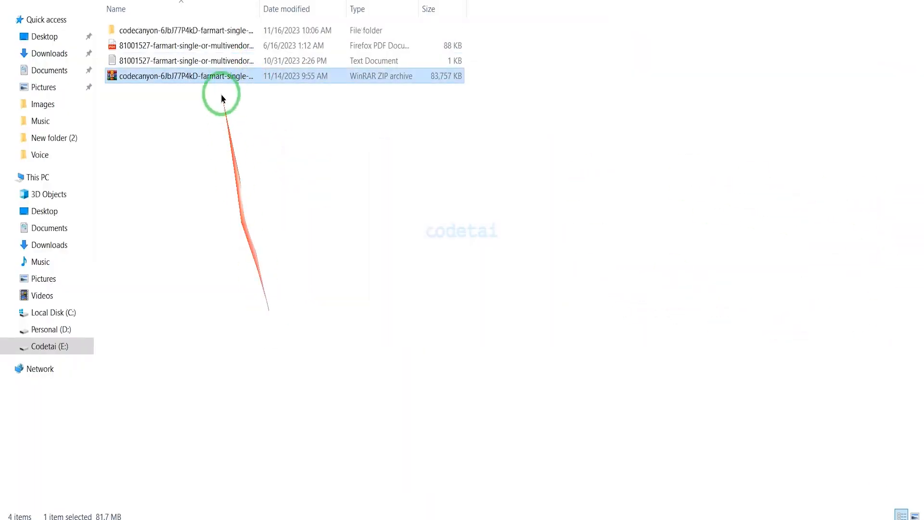
{"action": "double_click", "coordinate": [213, 32]}
{"action": "double_click", "coordinate": [222, 29]}
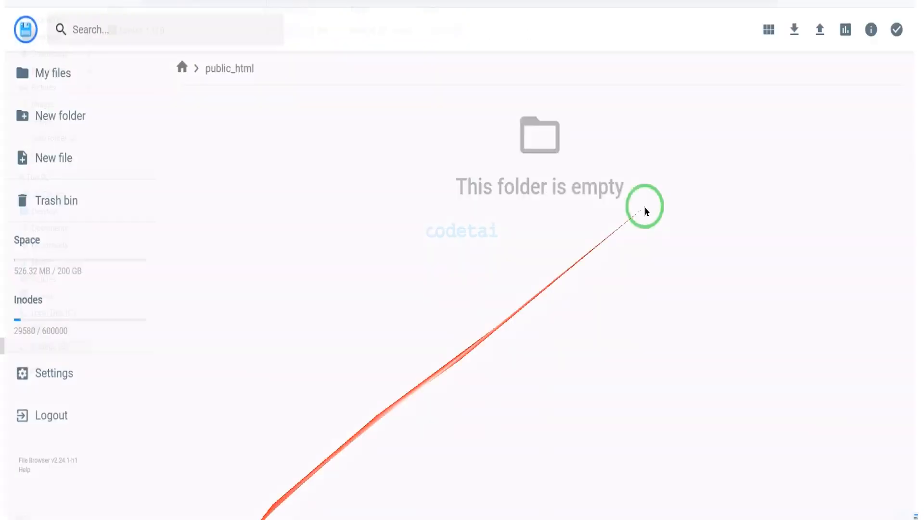
Upload the farmart-1.17.0 ZIP file from the extracted codecanyon folder into public_html in the hosting file manager.
{"action": "left_click", "coordinate": [826, 23]}
{"action": "left_click", "coordinate": [405, 286]}
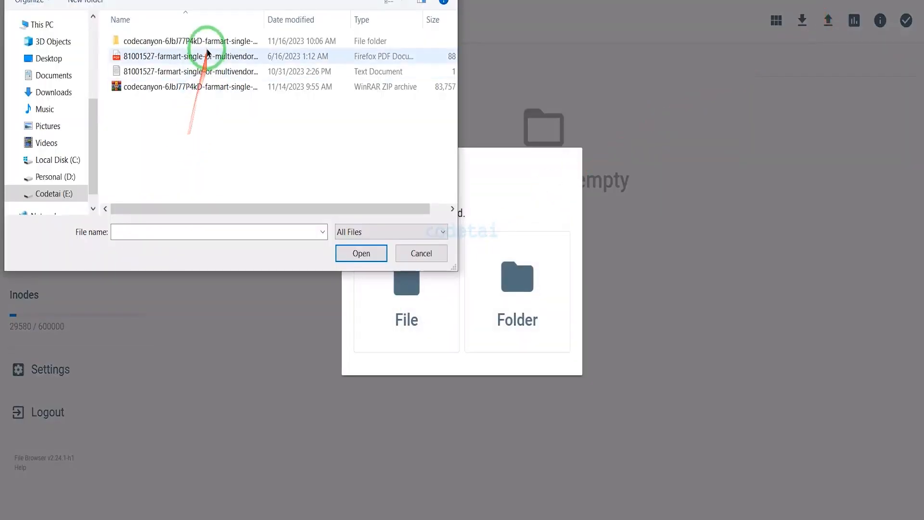
{"action": "left_click", "coordinate": [207, 55]}
{"action": "double_click", "coordinate": [207, 41]}
{"action": "double_click", "coordinate": [295, 43]}
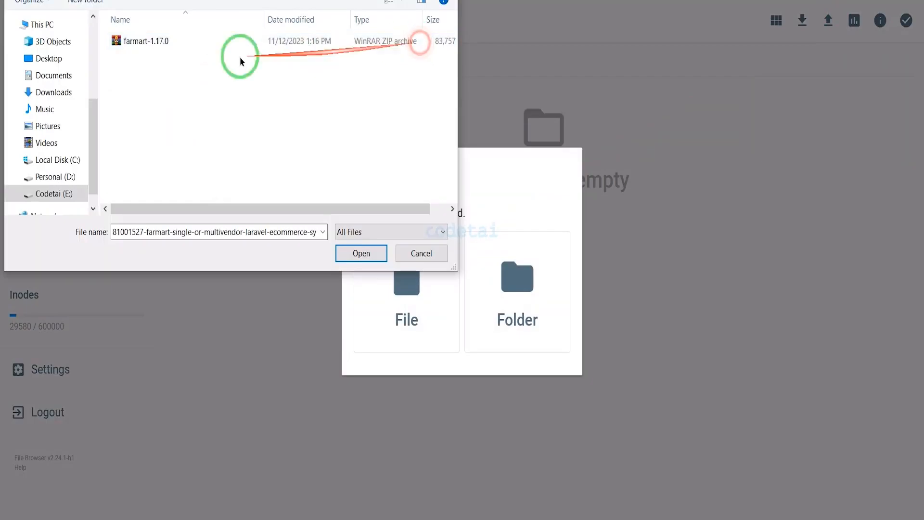
{"action": "left_click", "coordinate": [224, 48]}
{"action": "double_click", "coordinate": [293, 39]}
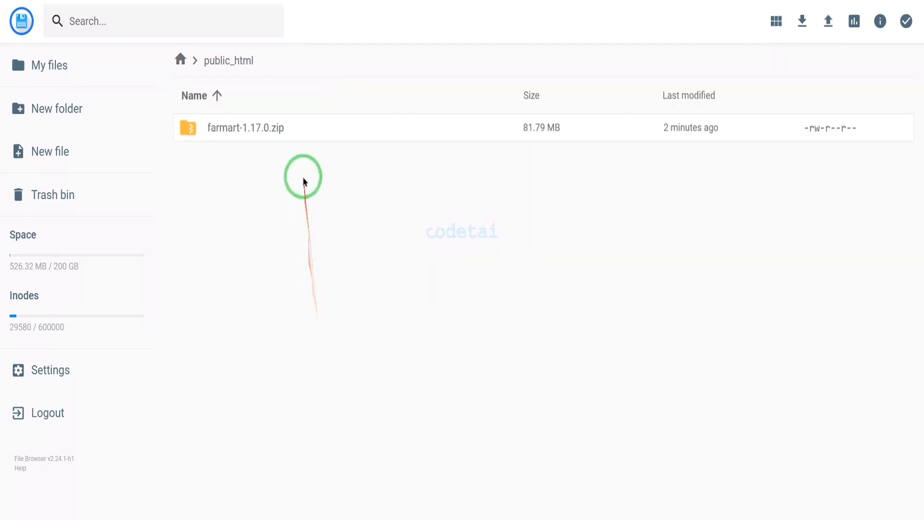
Extract farmart-1.17.0.zip inside public_html into a new folder named MyFolder.
{"action": "left_click", "coordinate": [301, 139]}
{"action": "right_click", "coordinate": [301, 139]}
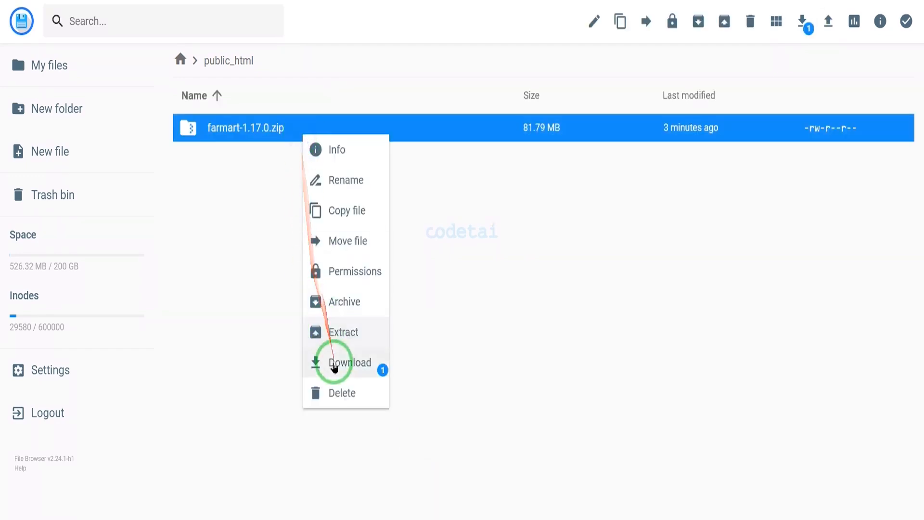
{"action": "left_click", "coordinate": [334, 331]}
{"action": "left_click", "coordinate": [412, 228]}
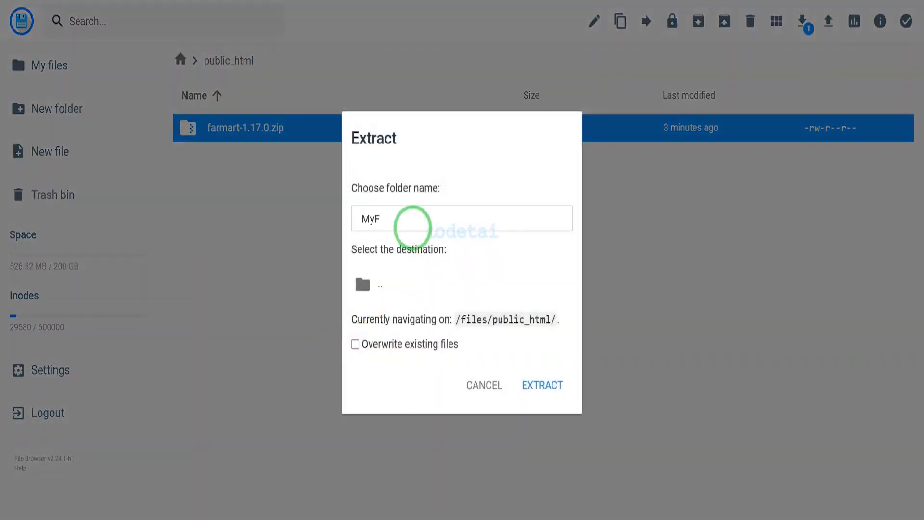
{"action": "type", "text": "MyFolder"}
{"action": "left_click", "coordinate": [539, 385]}
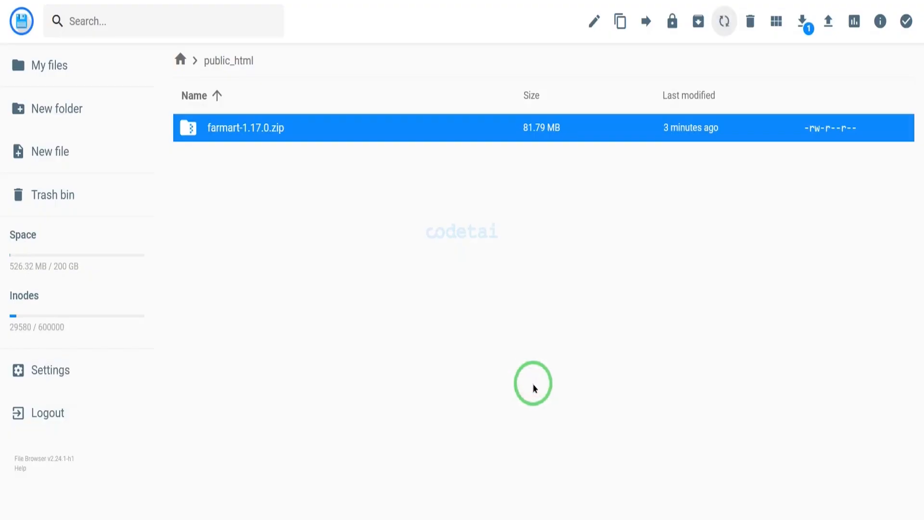
Permanently delete farmart-1.17.0.zip from public_html, skipping the trash bin.
{"action": "left_click", "coordinate": [307, 153]}
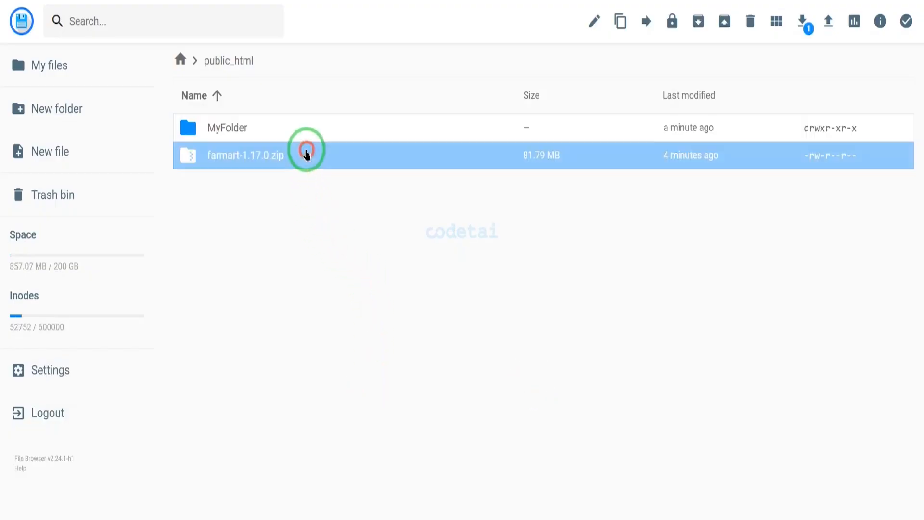
{"action": "left_click", "coordinate": [751, 24]}
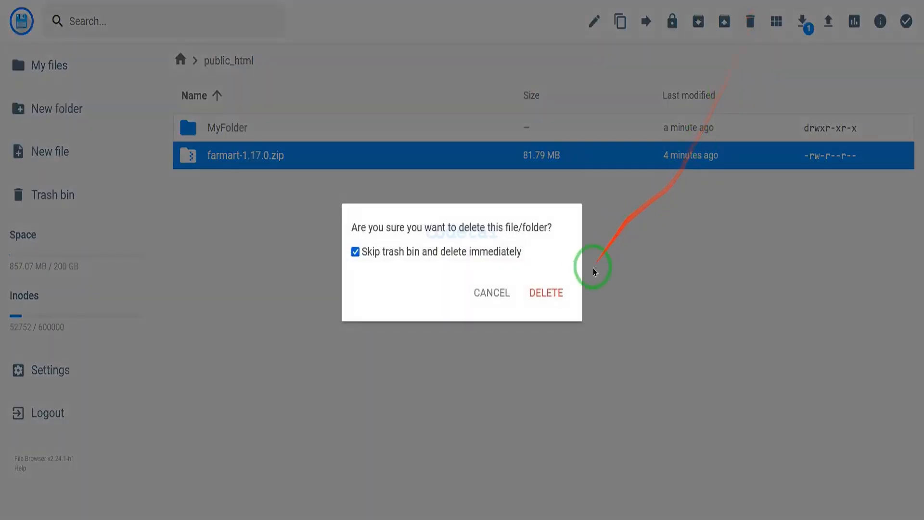
{"action": "left_click", "coordinate": [561, 293]}
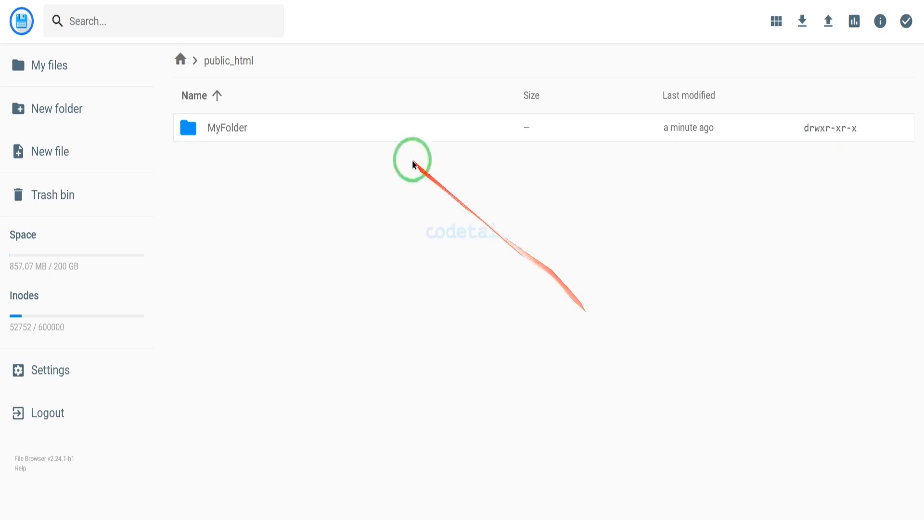
Move all files and folders inside MyFolder up into public_html.
{"action": "double_click", "coordinate": [389, 128]}
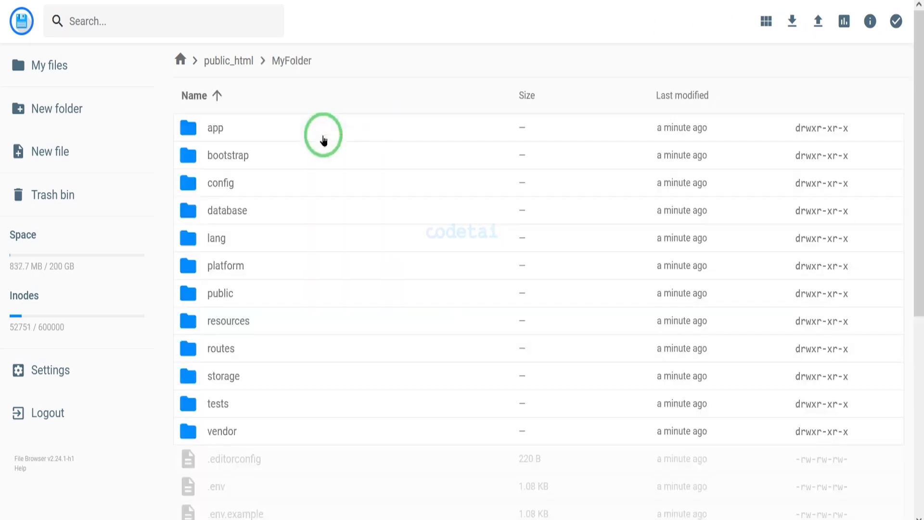
{"action": "key", "text": "ctrl+a"}
{"action": "left_click", "coordinate": [688, 21]}
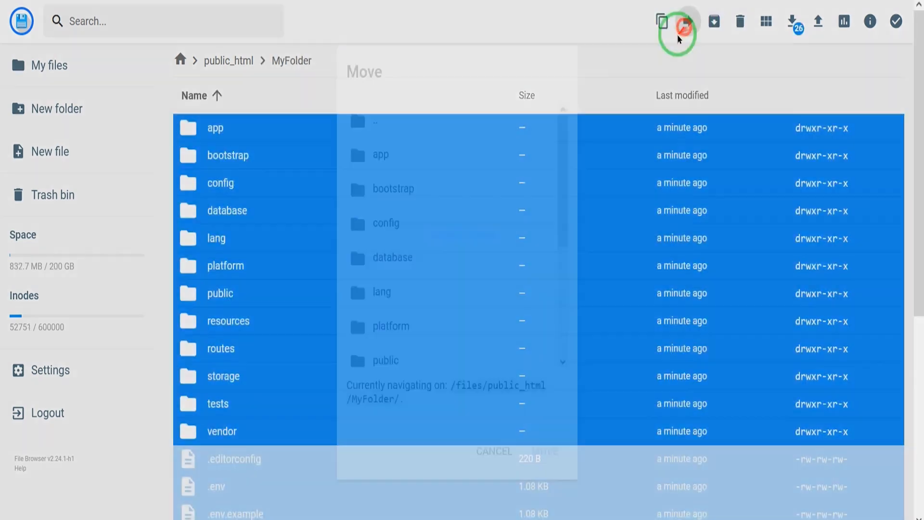
{"action": "left_click", "coordinate": [424, 126]}
{"action": "left_click", "coordinate": [410, 219]}
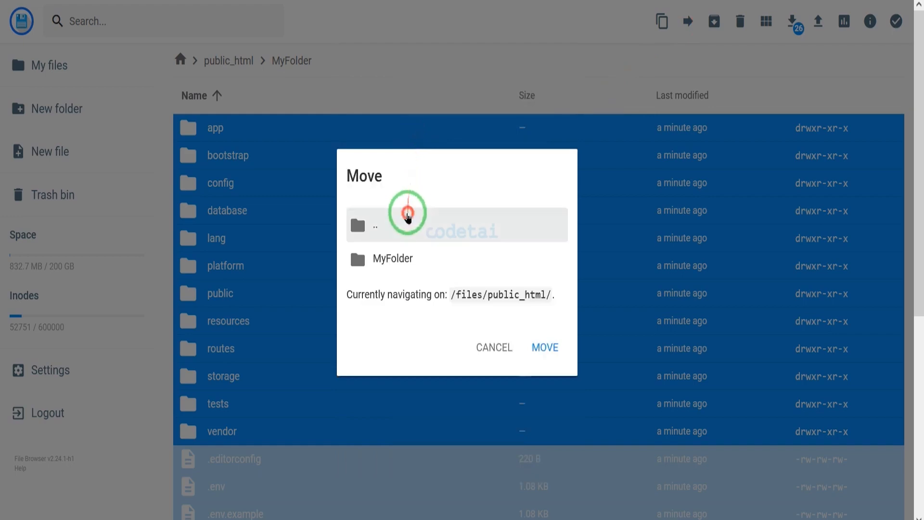
{"action": "left_click", "coordinate": [418, 236]}
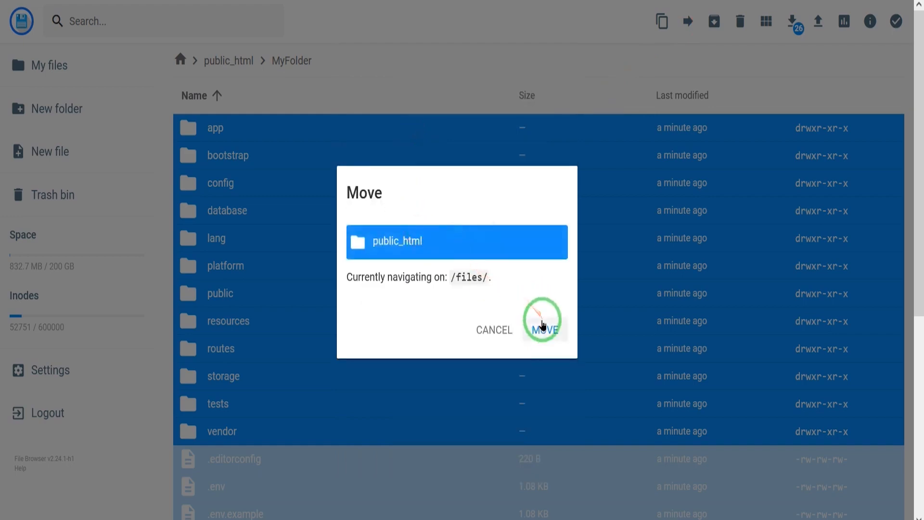
{"action": "left_click", "coordinate": [543, 325]}
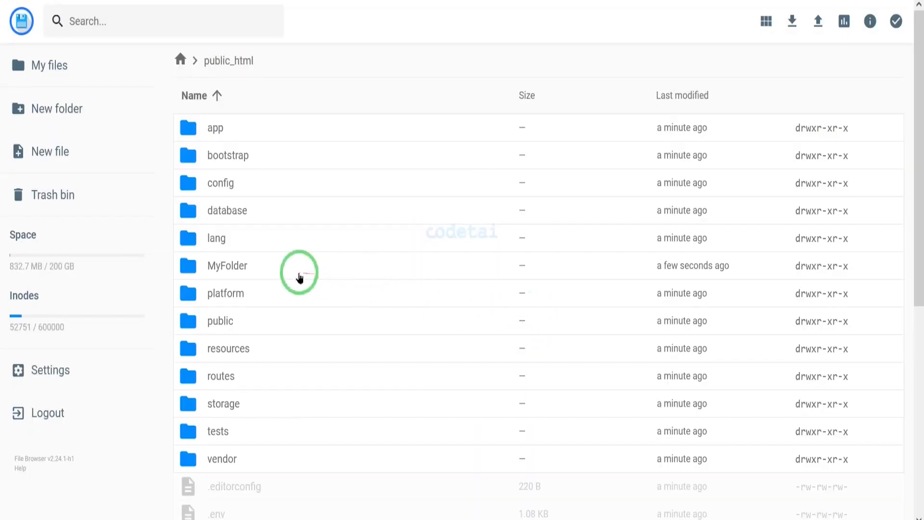
Delete the leftover MyFolder from public_html.
{"action": "left_click", "coordinate": [299, 273]}
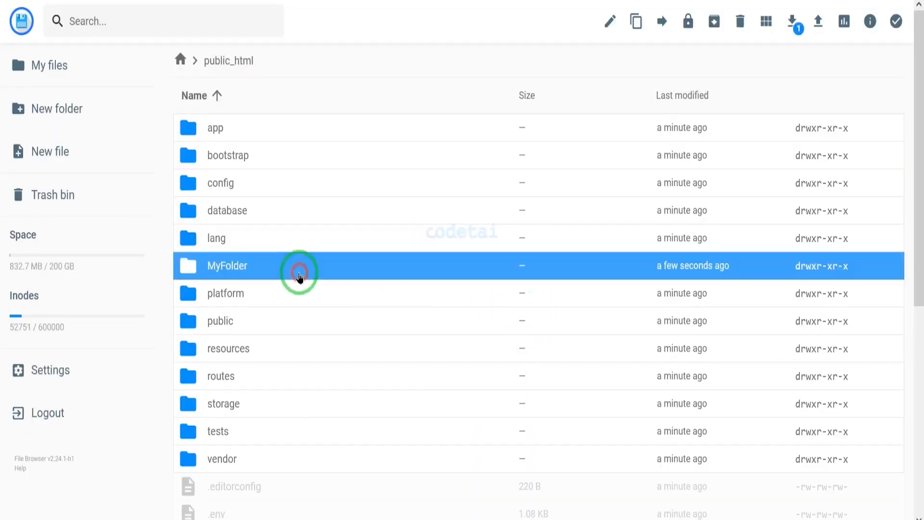
{"action": "left_click", "coordinate": [740, 22]}
{"action": "left_click", "coordinate": [552, 294]}
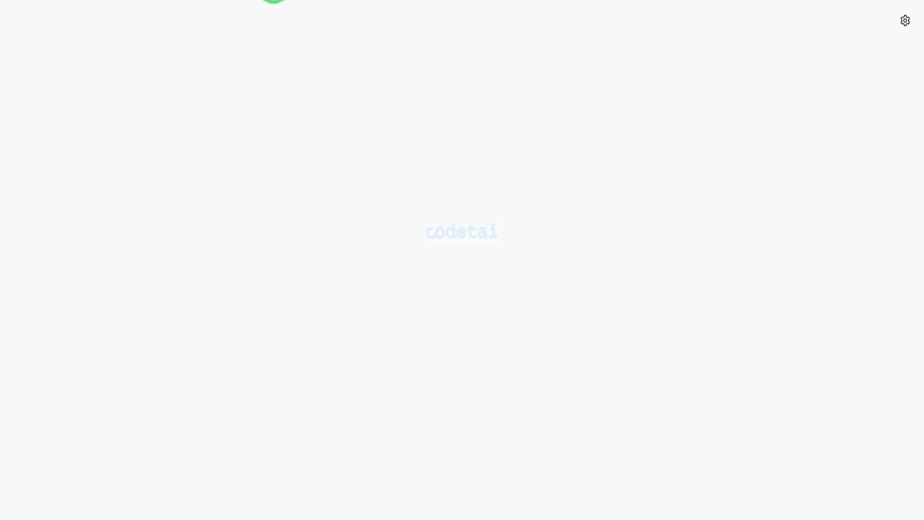
Open codetai.net in the browser and advance its installer through the welcome and server requirements pages to the environment settings.
{"action": "type", "text": "codetai.net"}
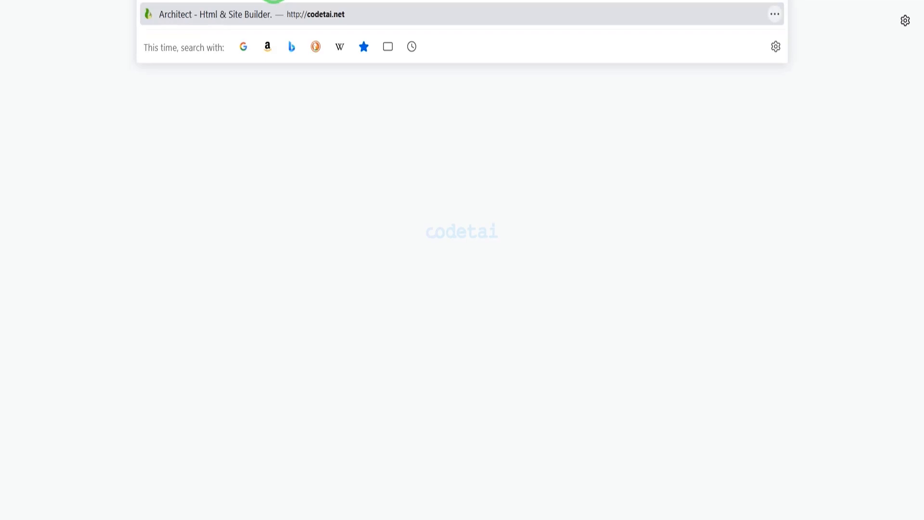
{"action": "key", "text": "Return"}
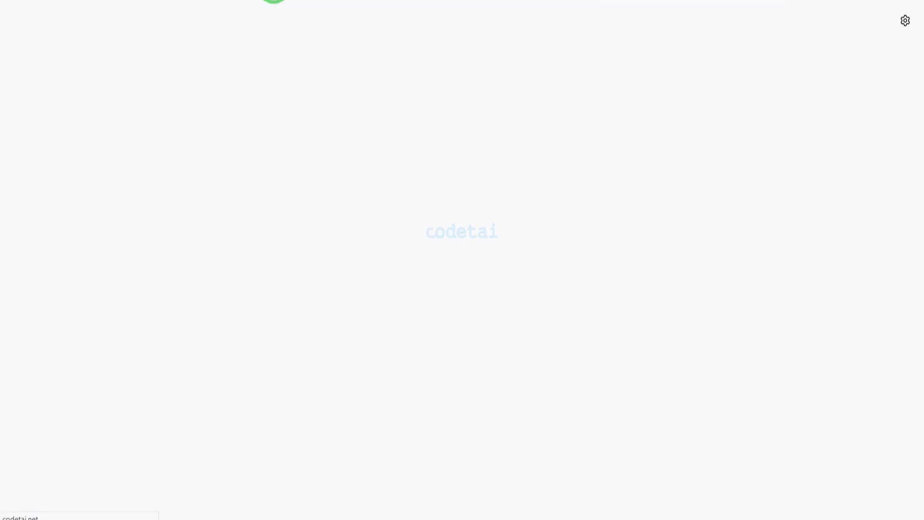
{"action": "scroll", "coordinate": [351, 206], "scroll_direction": "down", "scroll_amount": 2}
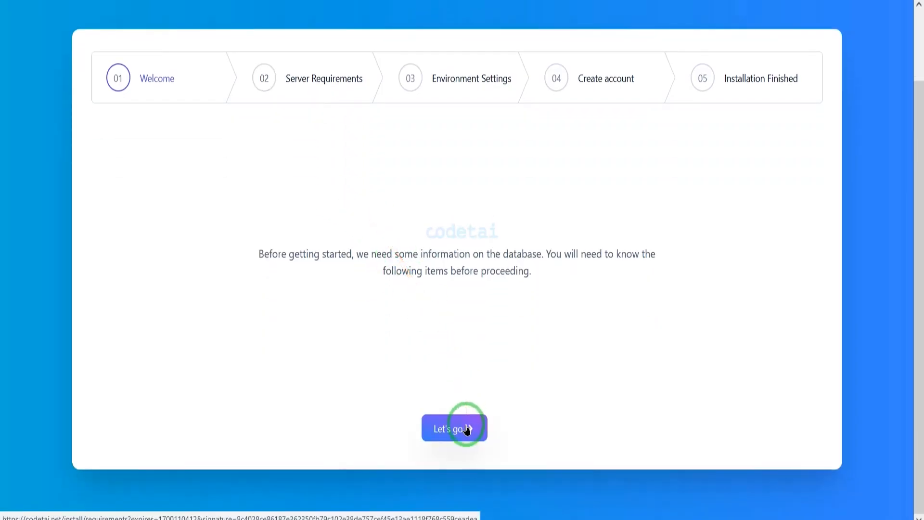
{"action": "scroll", "coordinate": [547, 314], "scroll_direction": "down", "scroll_amount": 10}
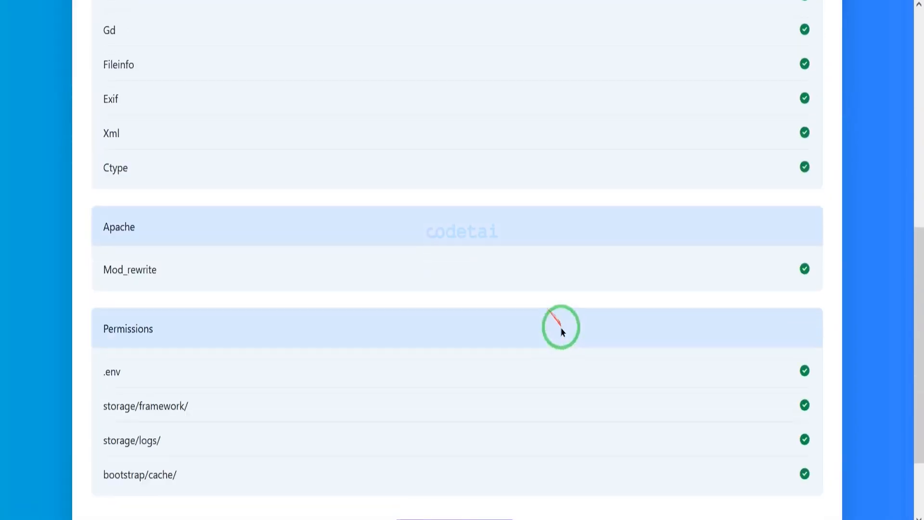
{"action": "left_click", "coordinate": [501, 426]}
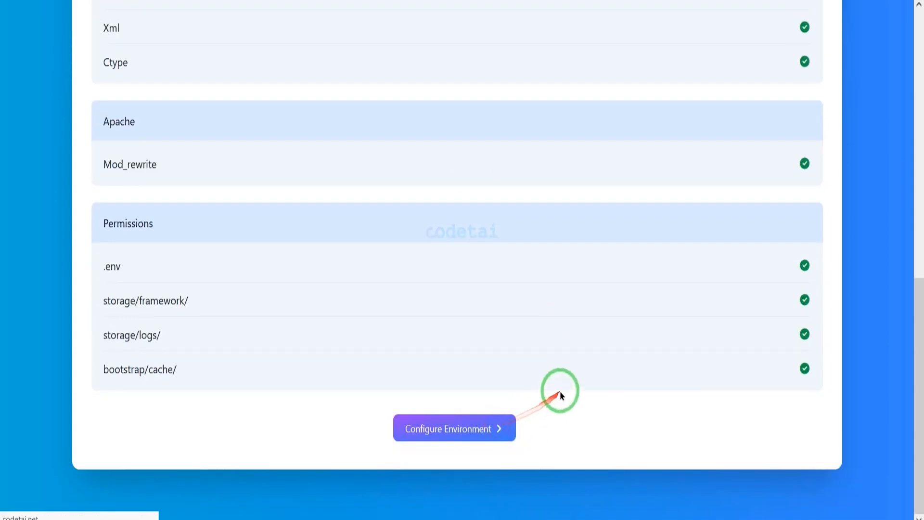
{"action": "scroll", "coordinate": [572, 374], "scroll_direction": "down", "scroll_amount": 3}
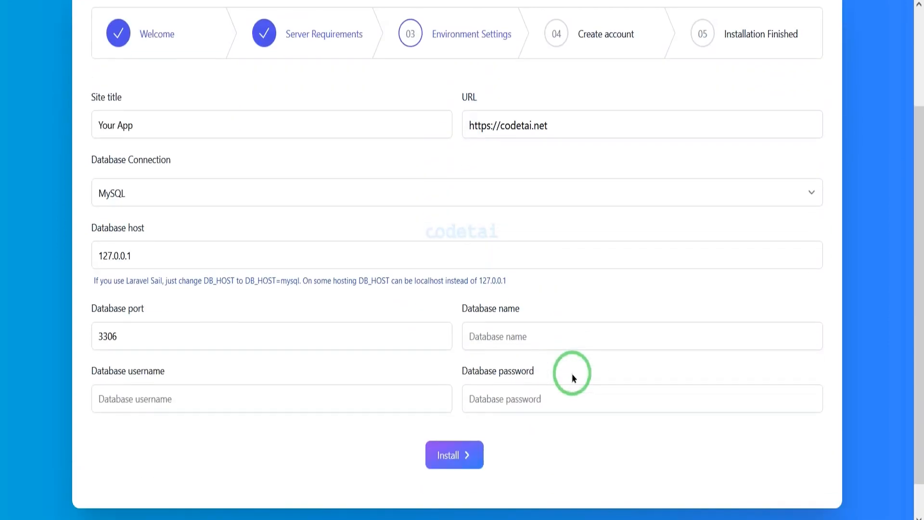
Set the site title to Codetai in the installer's environment settings.
{"action": "left_click_drag", "start_coordinate": [186, 124], "coordinate": [46, 140]}
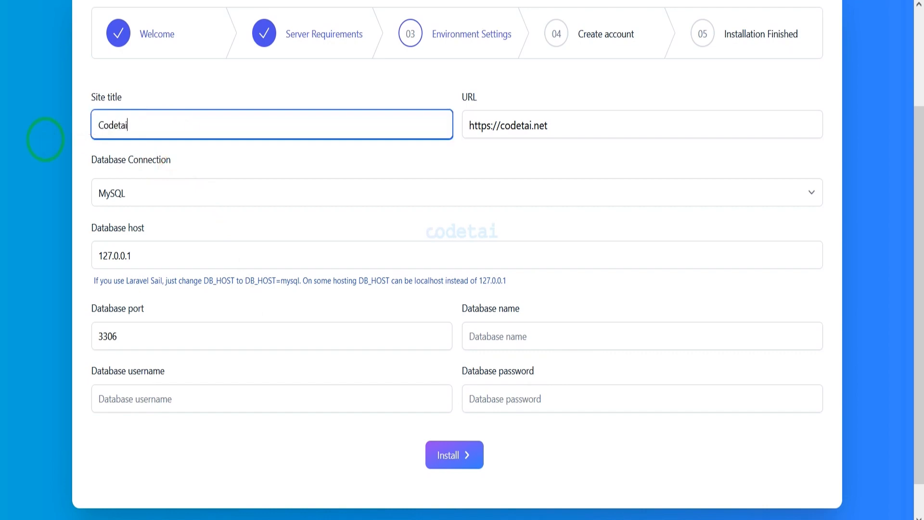
{"action": "type", "text": "Codetai"}
{"action": "left_click_drag", "start_coordinate": [74, 145], "coordinate": [833, 426]}
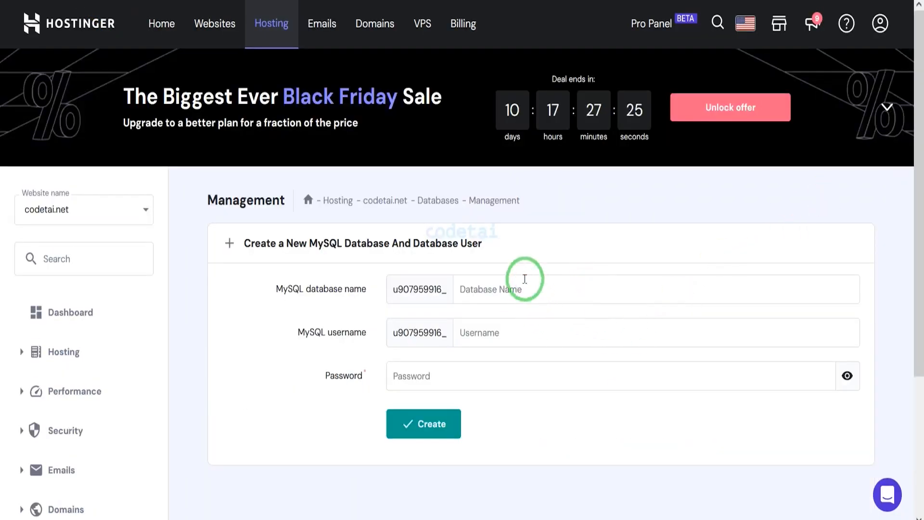
In Hostinger, create the MySQL database codetai with the username usercodetai and a generated password, copying that password.
{"action": "left_click", "coordinate": [511, 343]}
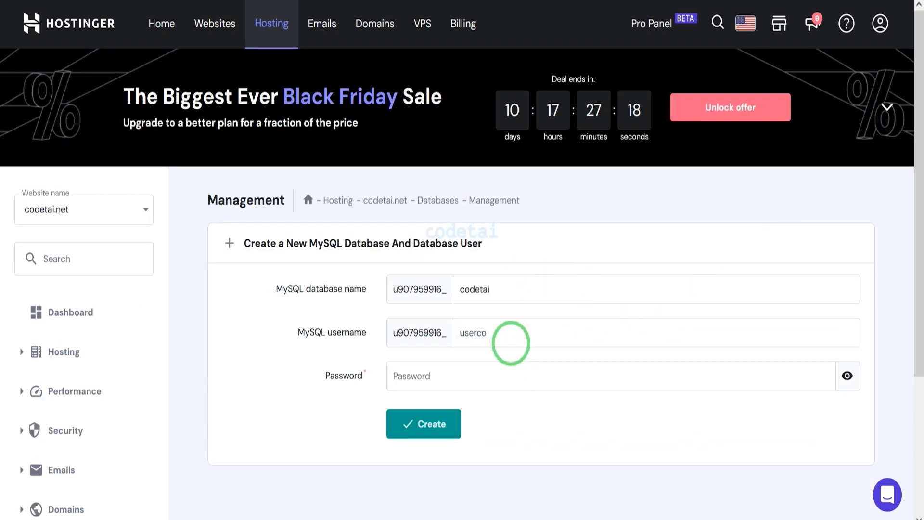
{"action": "left_click", "coordinate": [700, 375]}
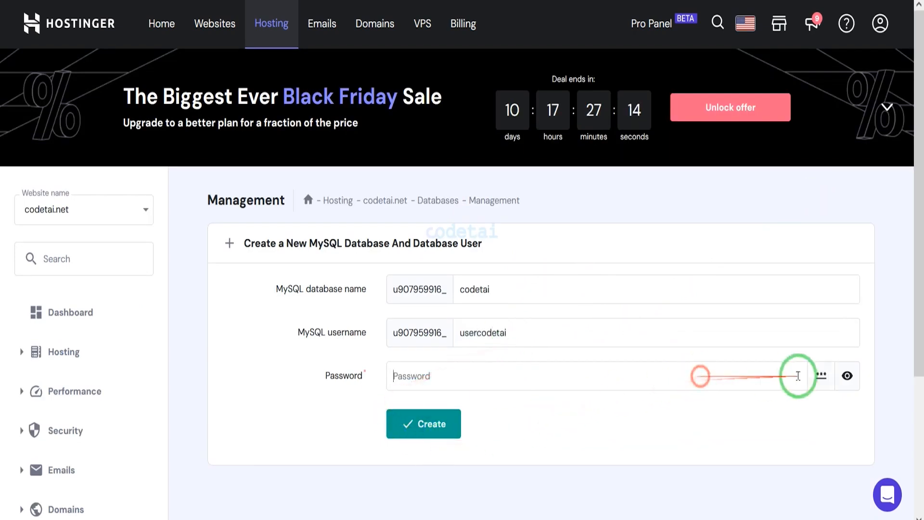
{"action": "left_click", "coordinate": [821, 376]}
{"action": "left_click_drag", "start_coordinate": [597, 374], "coordinate": [365, 363]}
{"action": "right_click", "coordinate": [417, 380]}
{"action": "left_click", "coordinate": [458, 182]}
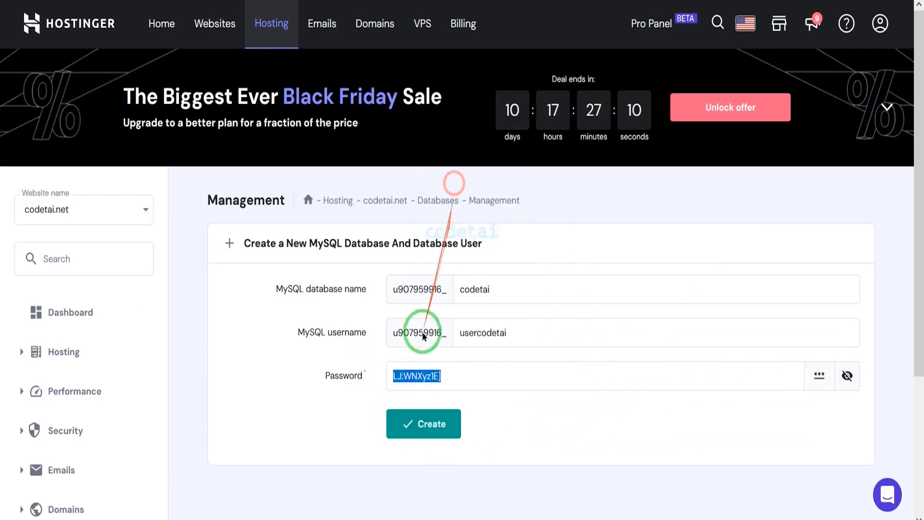
{"action": "left_click", "coordinate": [408, 426]}
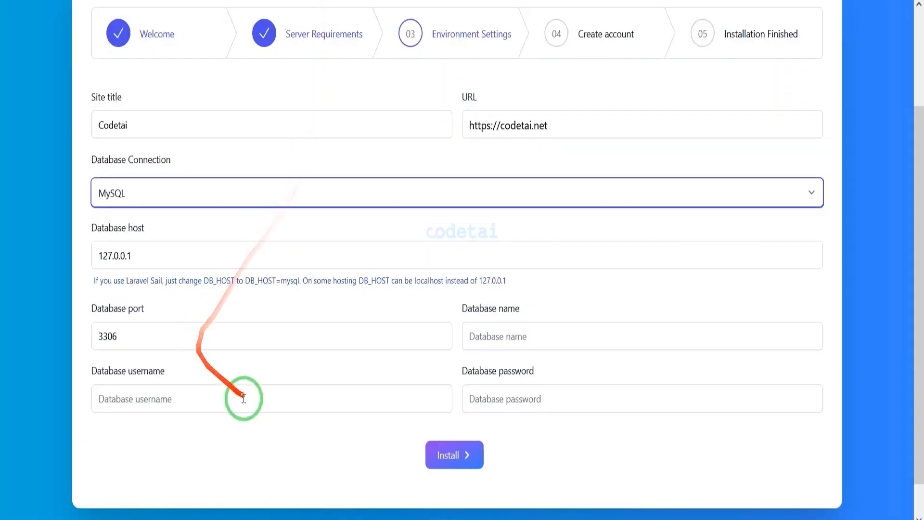
Paste the copied database password into the installer and fill in the database name copied from Hostinger's database list.
{"action": "right_click", "coordinate": [540, 391]}
{"action": "left_click", "coordinate": [581, 236]}
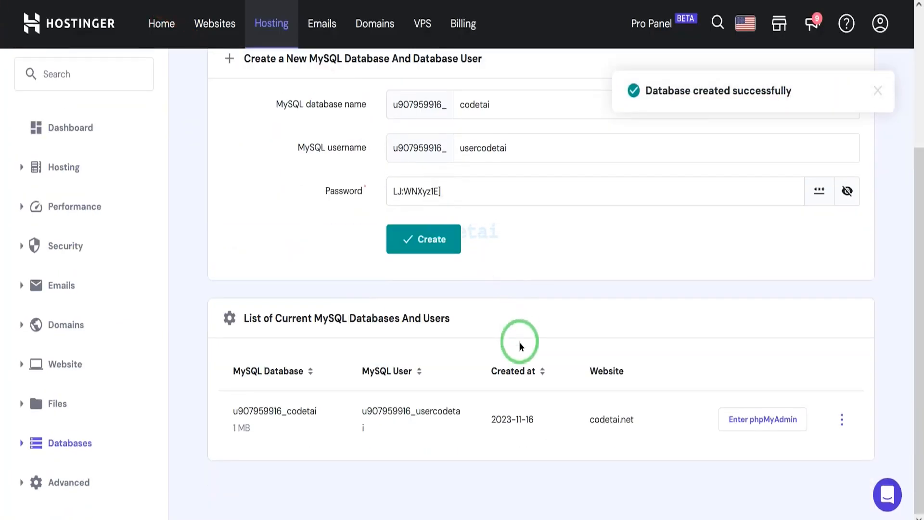
{"action": "double_click", "coordinate": [309, 410]}
{"action": "right_click", "coordinate": [240, 406]}
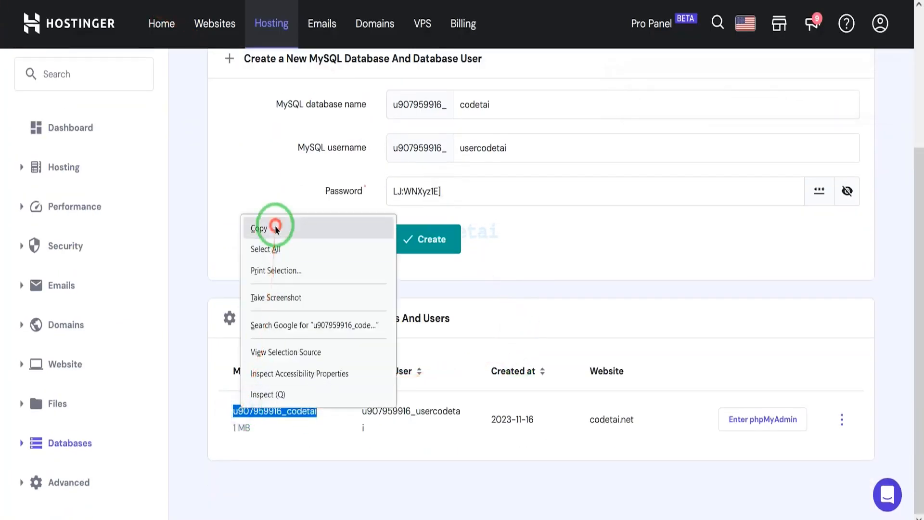
{"action": "left_click", "coordinate": [270, 220]}
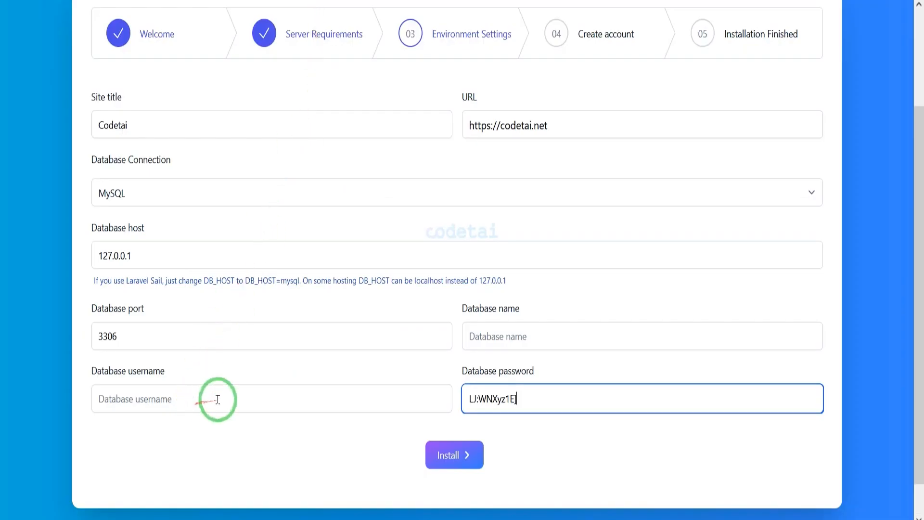
{"action": "right_click", "coordinate": [482, 332]}
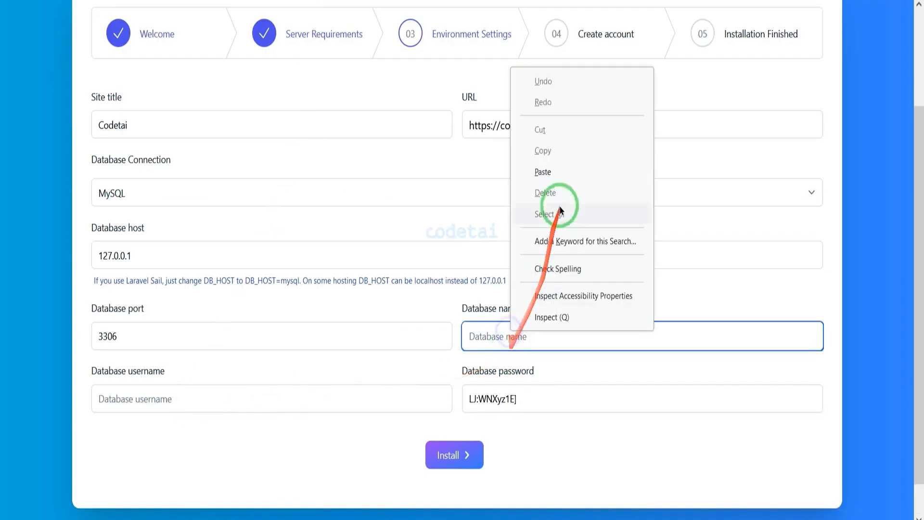
{"action": "left_click", "coordinate": [564, 197]}
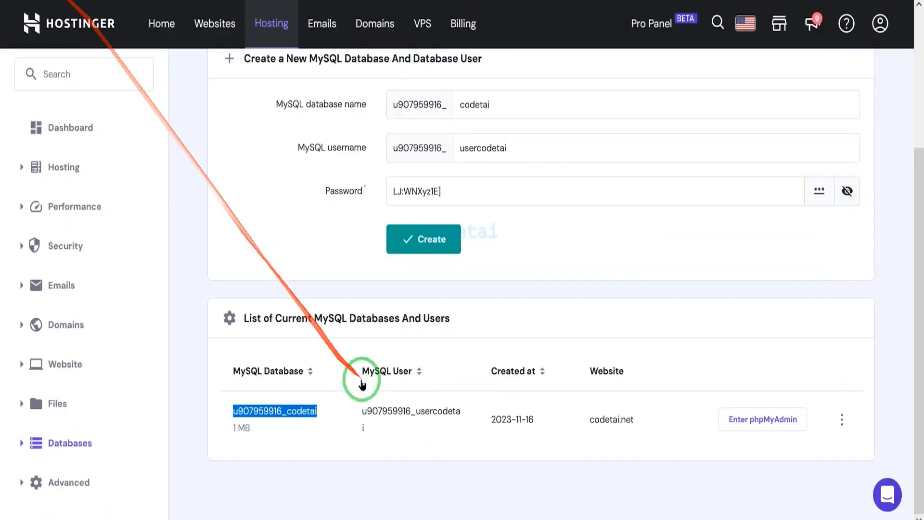
Copy the MySQL user from Hostinger's database list into the installer's database username and start the installation.
{"action": "double_click", "coordinate": [363, 417]}
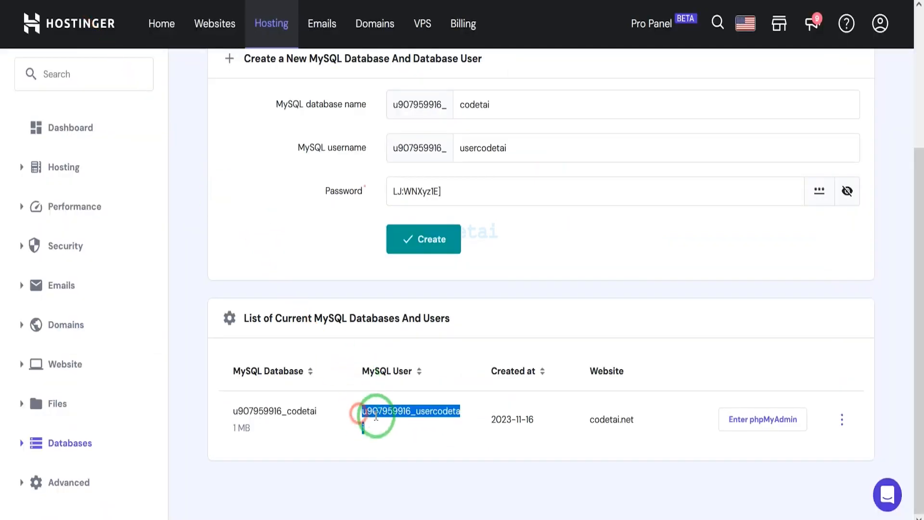
{"action": "right_click", "coordinate": [376, 416]}
{"action": "left_click", "coordinate": [403, 235]}
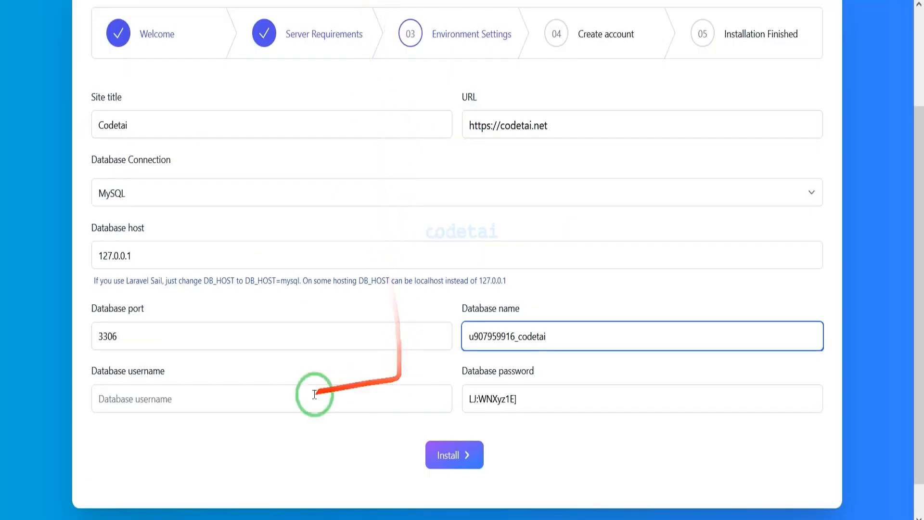
{"action": "right_click", "coordinate": [291, 396]}
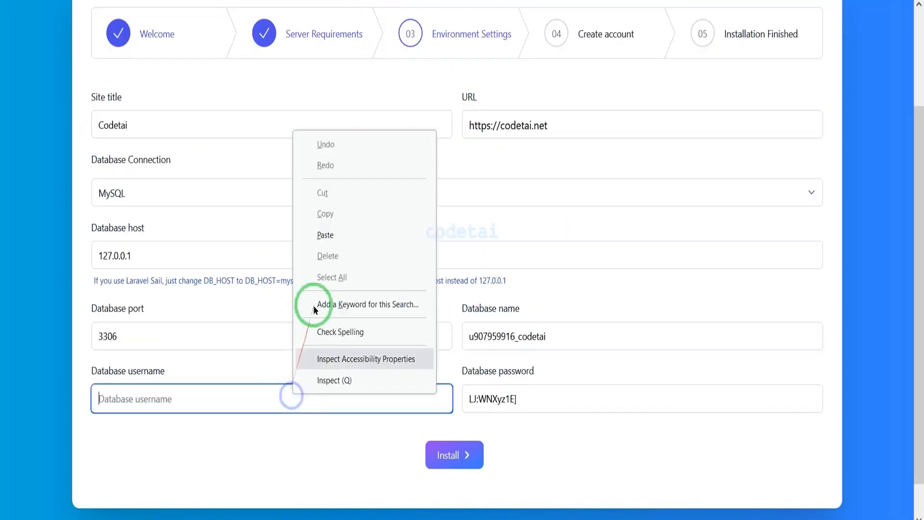
{"action": "left_click", "coordinate": [321, 236]}
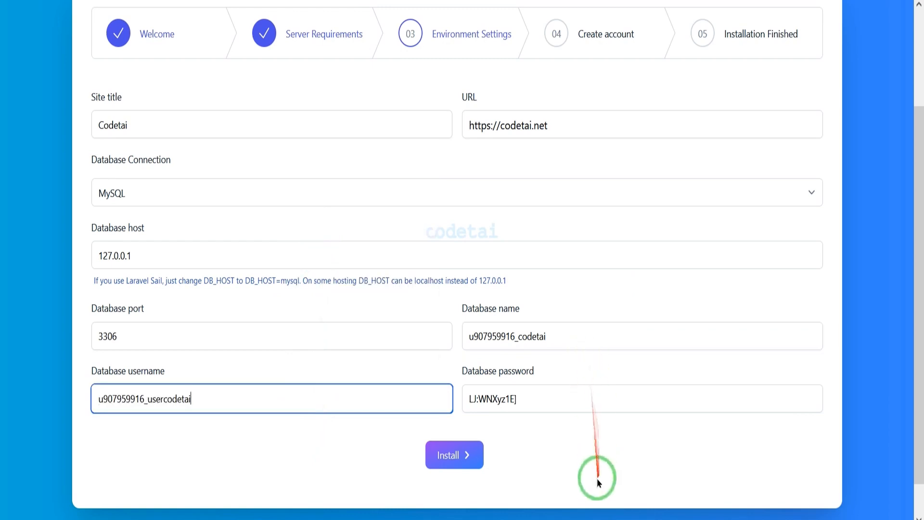
{"action": "left_click", "coordinate": [451, 460]}
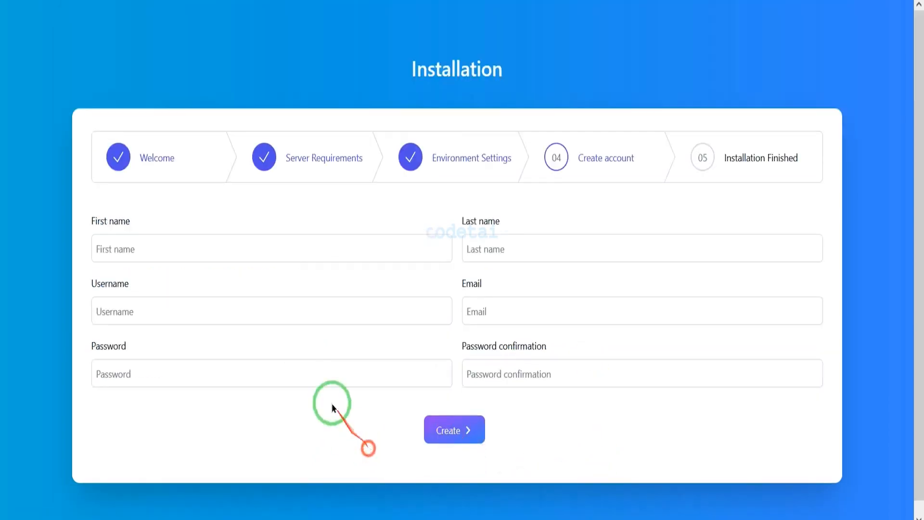
Fill in the admin account's first name, last name and username.
{"action": "left_click", "coordinate": [241, 251]}
{"action": "type", "text": "M"}
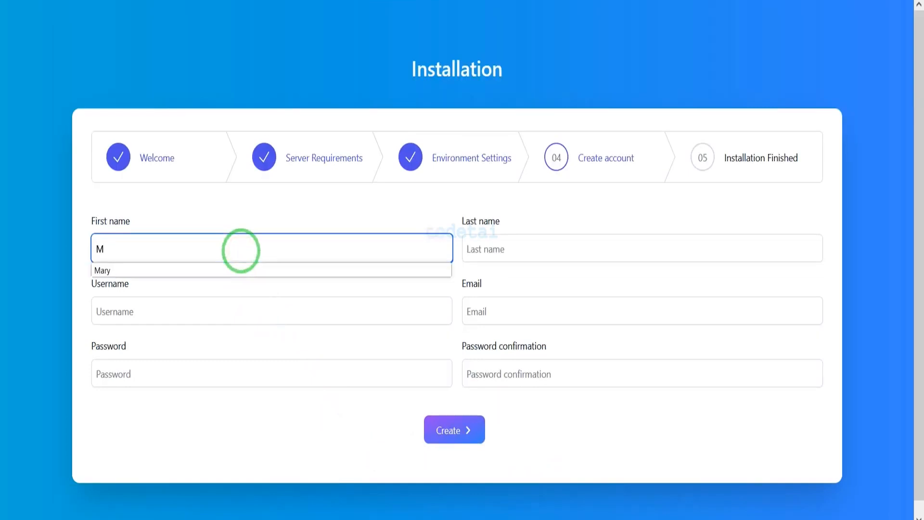
{"action": "left_click", "coordinate": [318, 272]}
{"action": "left_click", "coordinate": [518, 251]}
{"action": "type", "text": "S"}
{"action": "left_click", "coordinate": [518, 268]}
{"action": "left_click", "coordinate": [200, 308]}
{"action": "type", "text": "m"}
{"action": "left_click", "coordinate": [193, 361]}
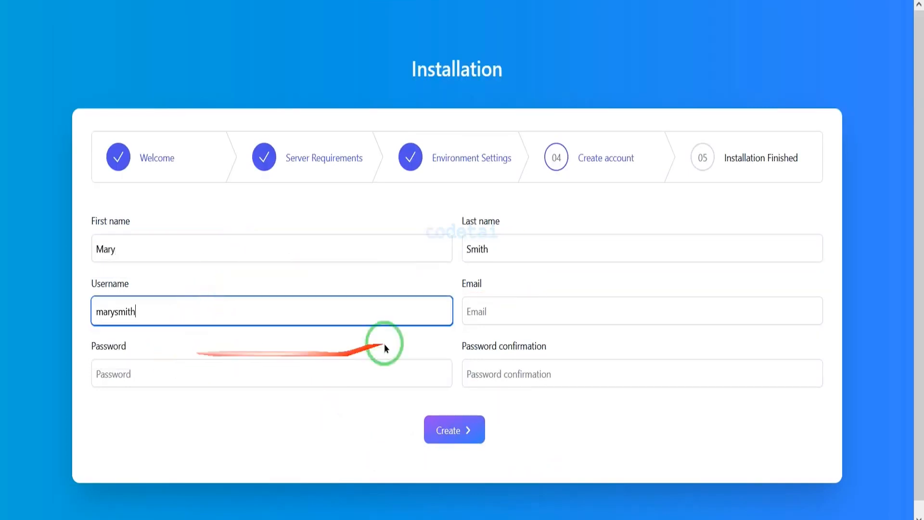
Enter the admin's email, the account password and its confirmation, and create the account.
{"action": "left_click", "coordinate": [530, 312]}
{"action": "type", "text": "t"}
{"action": "left_click", "coordinate": [532, 333]}
{"action": "left_click", "coordinate": [227, 374]}
{"action": "type", "text": "p••••••••"}
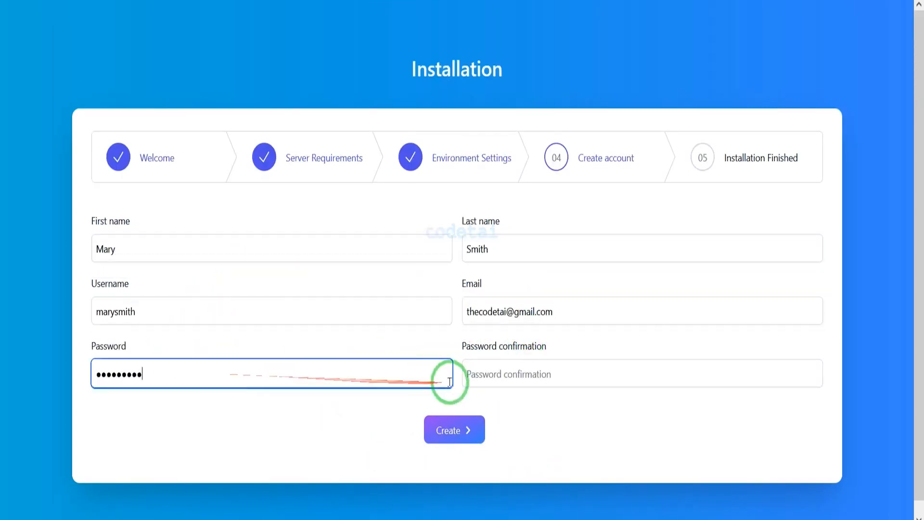
{"action": "left_click", "coordinate": [494, 378]}
{"action": "type", "text": "••"}
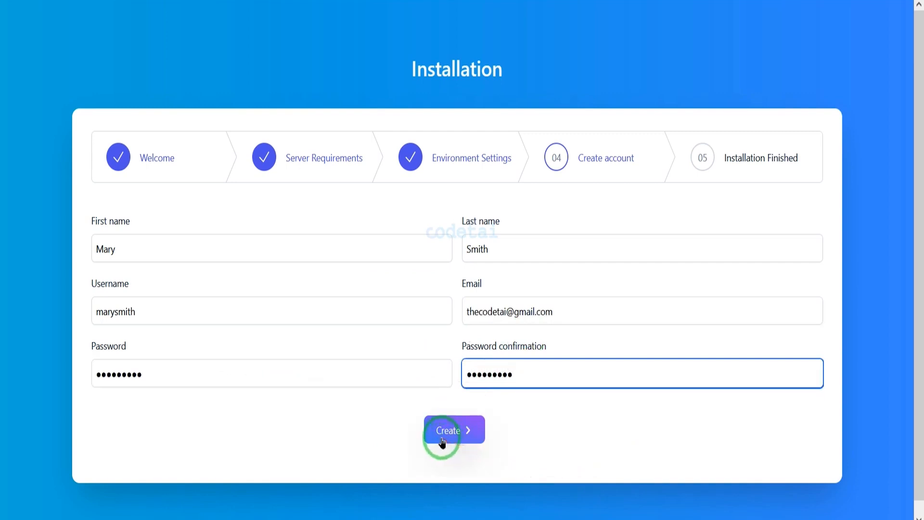
{"action": "left_click", "coordinate": [450, 441]}
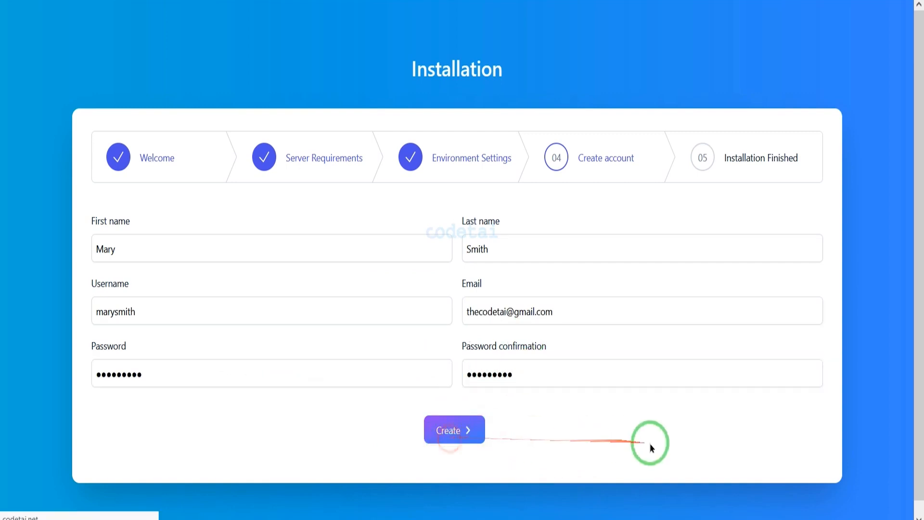
Exit the installer and look through the storefront home page down to the footer.
{"action": "scroll", "coordinate": [446, 316], "scroll_direction": "down", "scroll_amount": 2}
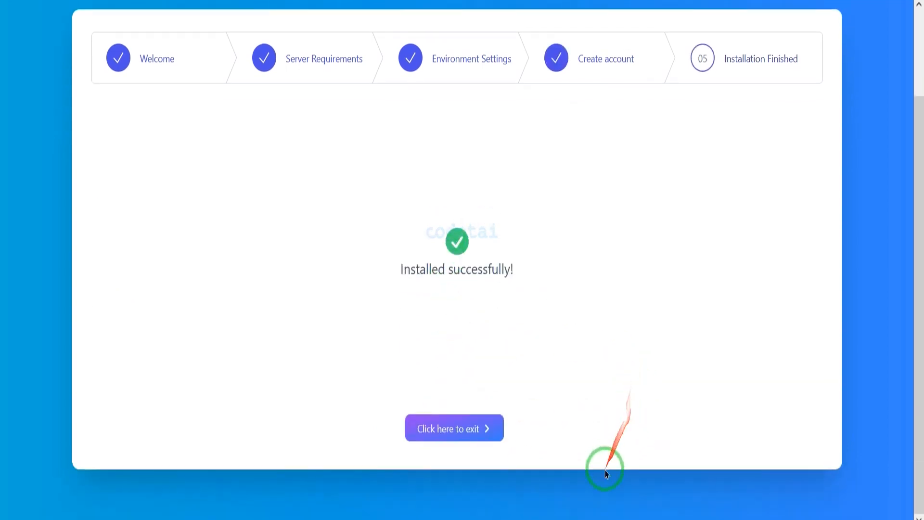
{"action": "left_click", "coordinate": [460, 433]}
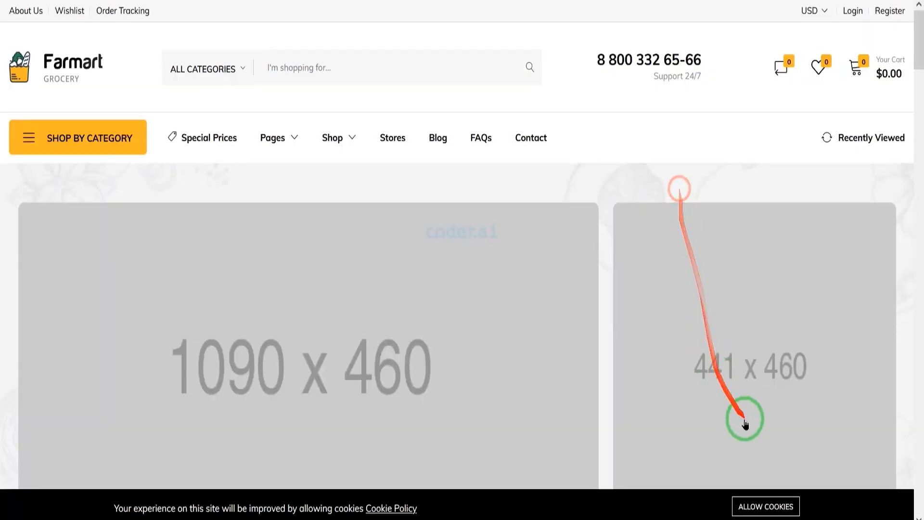
{"action": "left_click", "coordinate": [749, 504]}
{"action": "scroll", "coordinate": [470, 330], "scroll_direction": "down", "scroll_amount": 10}
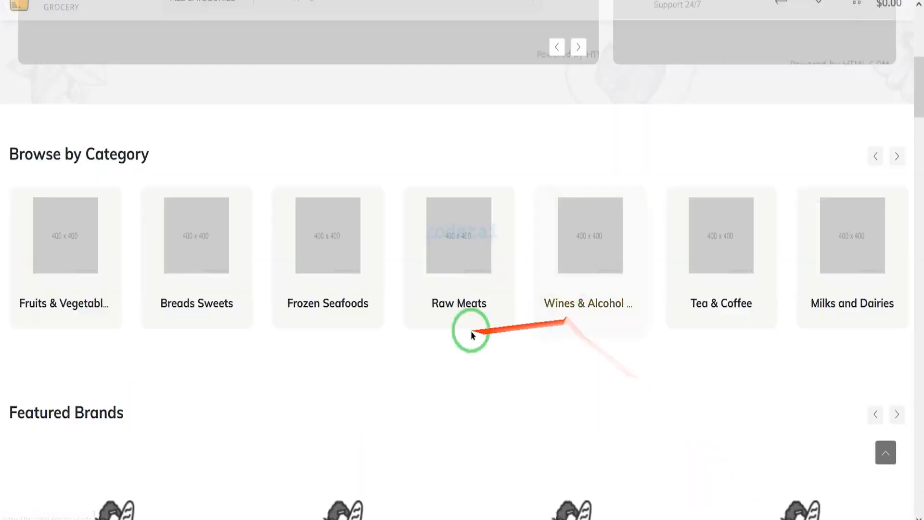
{"action": "scroll", "coordinate": [665, 308], "scroll_direction": "down", "scroll_amount": 20}
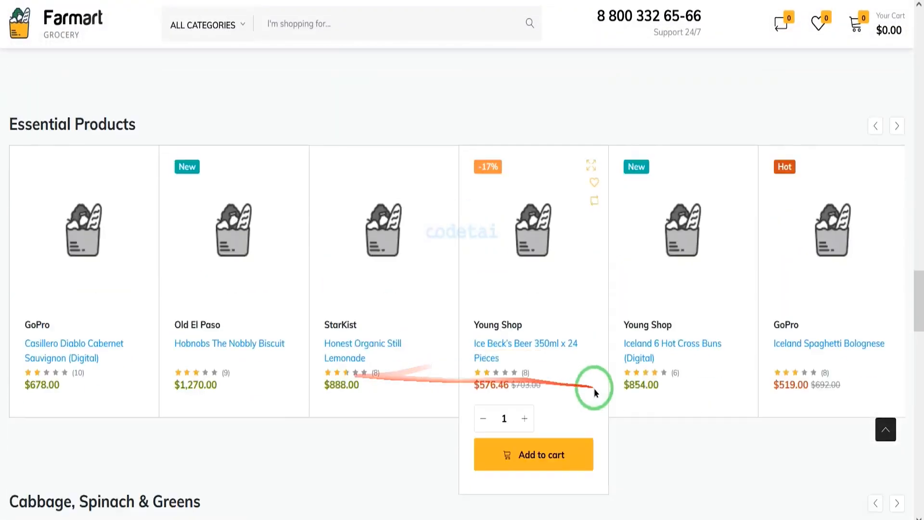
{"action": "scroll", "coordinate": [331, 410], "scroll_direction": "down", "scroll_amount": 15}
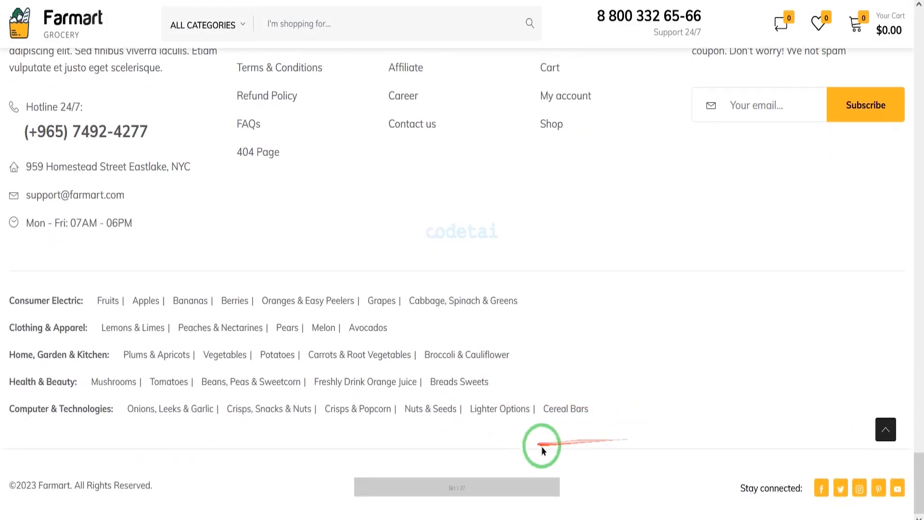
Open the codetai.net admin login page and sign in with the admin's email and account password.
{"action": "left_click", "coordinate": [348, 15]}
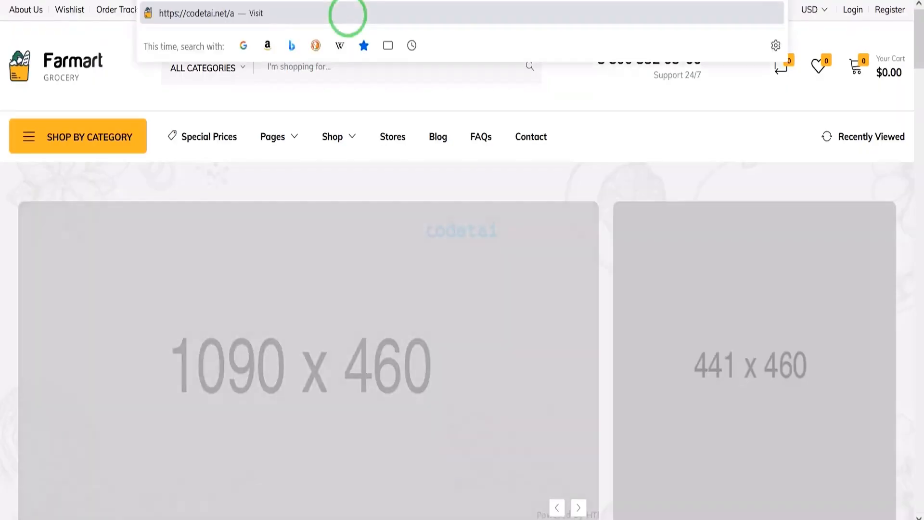
{"action": "left_click", "coordinate": [348, 15]}
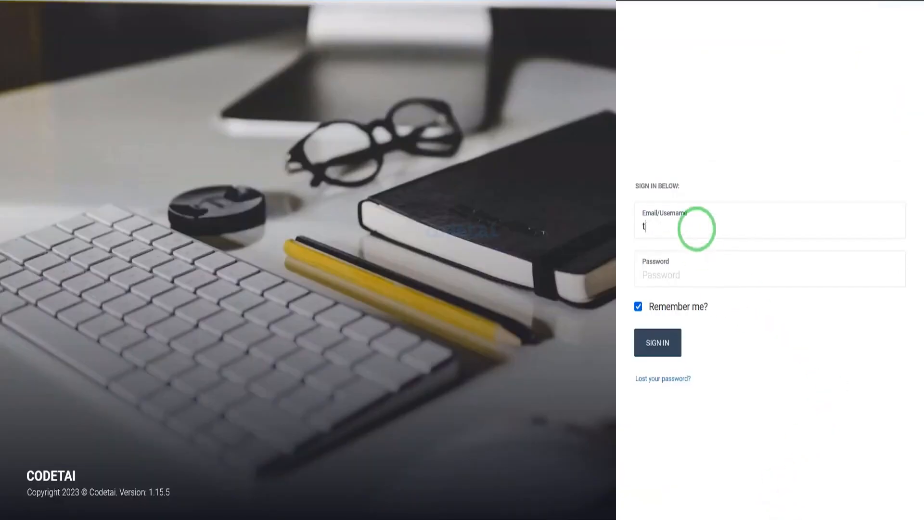
{"action": "left_click", "coordinate": [655, 342]}
Exit the Quick Setup Wizard without completing it and look over the admin dashboard and its widgets.
{"action": "left_click", "coordinate": [692, 72]}
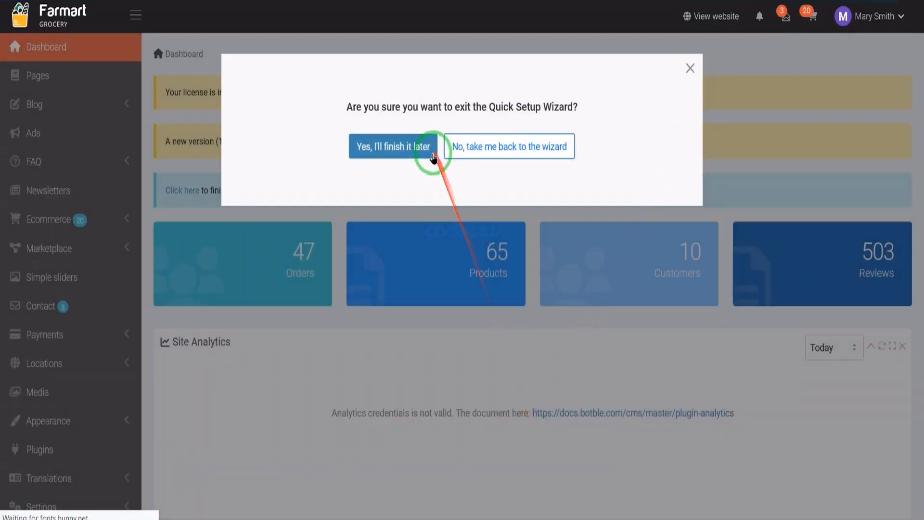
{"action": "left_click", "coordinate": [428, 155]}
{"action": "scroll", "coordinate": [237, 268], "scroll_direction": "down", "scroll_amount": 10}
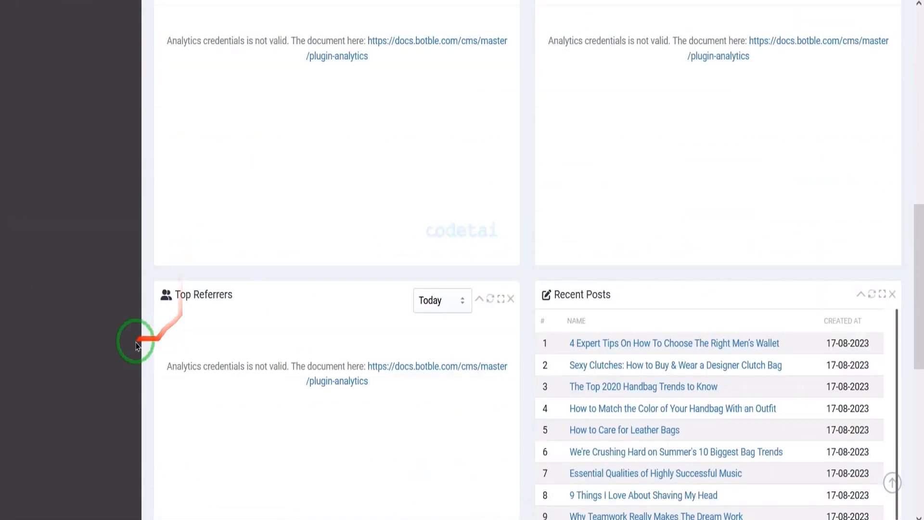
{"action": "scroll", "coordinate": [472, 333], "scroll_direction": "down", "scroll_amount": 10}
{"action": "scroll", "coordinate": [645, 365], "scroll_direction": "up", "scroll_amount": 20}
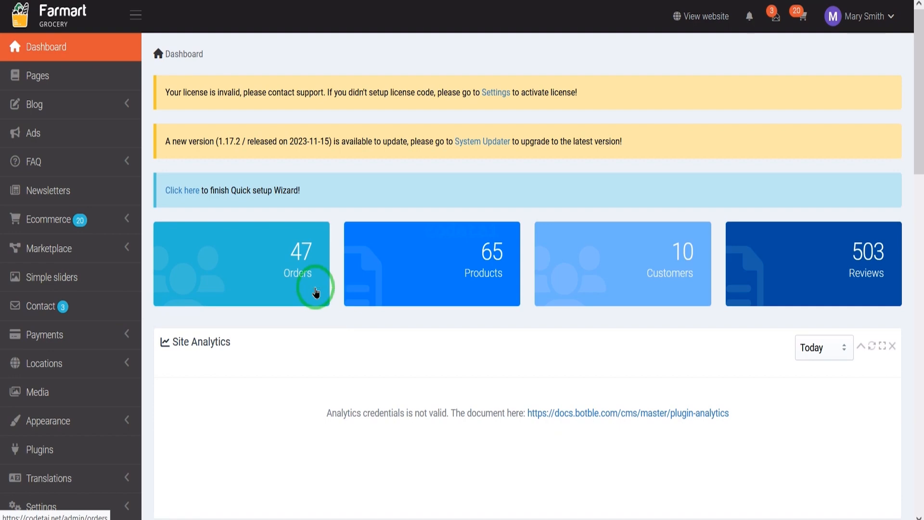
{"action": "scroll", "coordinate": [315, 287], "scroll_direction": "down", "scroll_amount": 3}
{"action": "scroll", "coordinate": [315, 287], "scroll_direction": "down", "scroll_amount": 3}
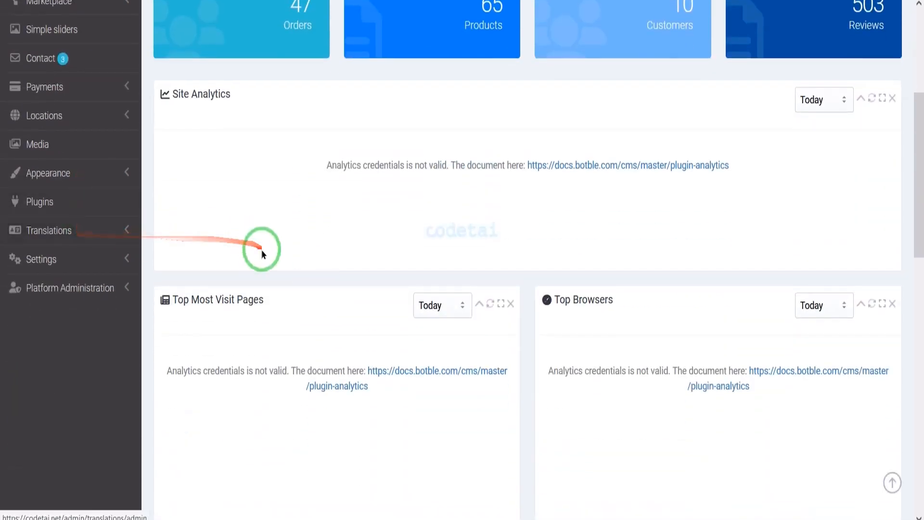
Open the general settings at the License section.
{"action": "left_click", "coordinate": [81, 260]}
{"action": "scroll", "coordinate": [120, 424], "scroll_direction": "down", "scroll_amount": 3}
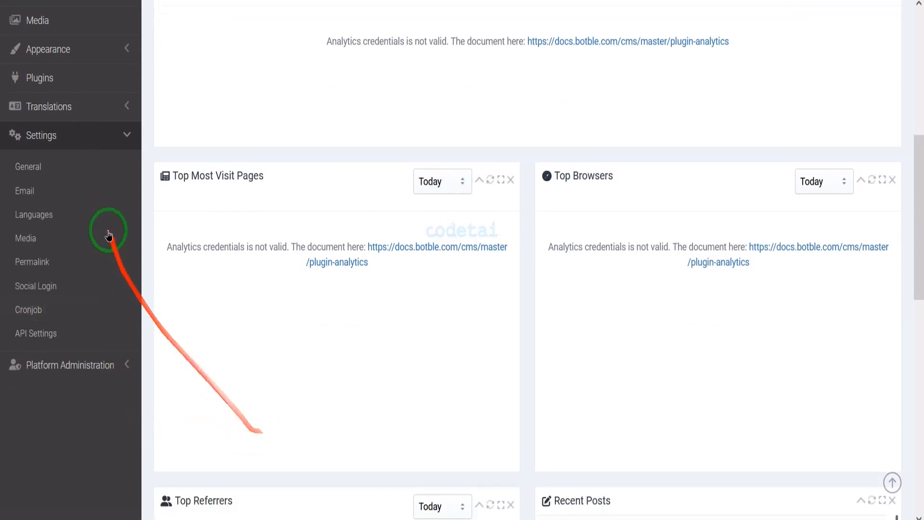
{"action": "left_click", "coordinate": [85, 166]}
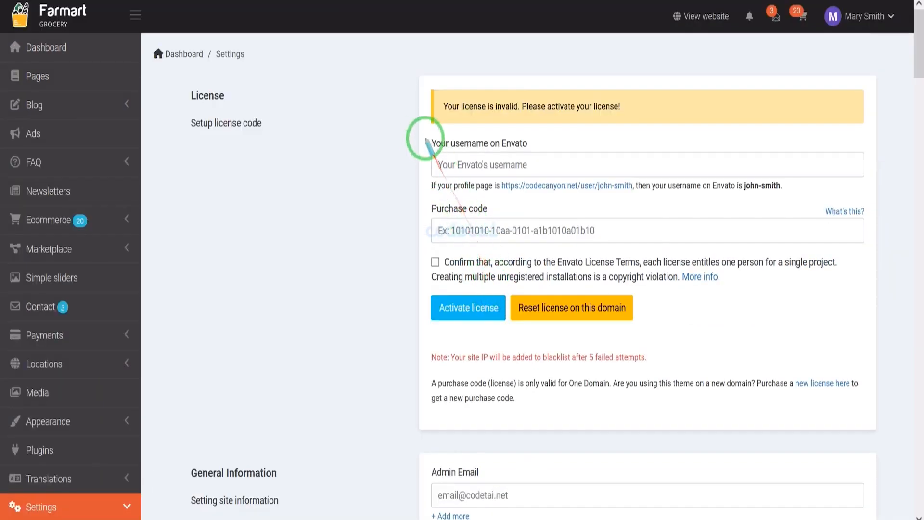
{"action": "mouse_move", "coordinate": [420, 136]}
{"action": "left_mouse_down"}
{"action": "mouse_move", "coordinate": [843, 237]}
{"action": "mouse_move", "coordinate": [848, 271]}
{"action": "mouse_move", "coordinate": [869, 287]}
{"action": "left_mouse_up"}
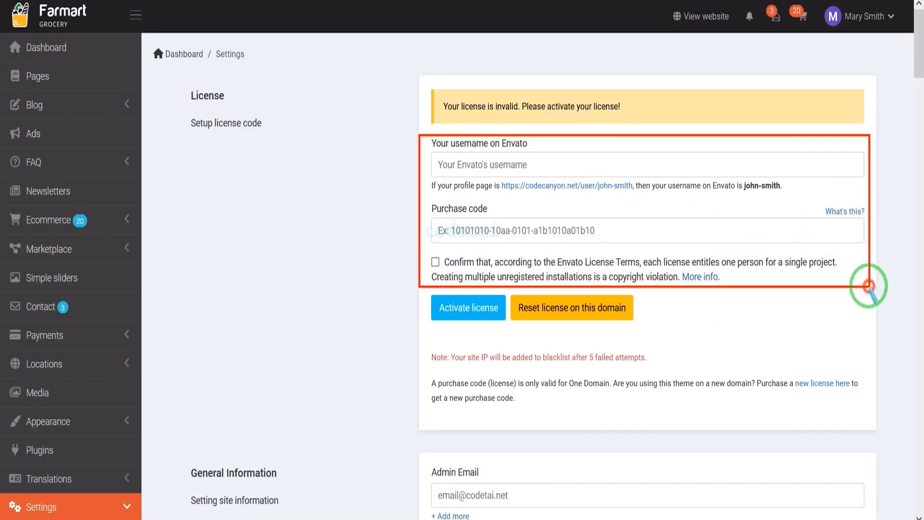
Enter codetai as the Envato username and copy the item purchase code from the license certificate text file.
{"action": "left_click", "coordinate": [511, 165]}
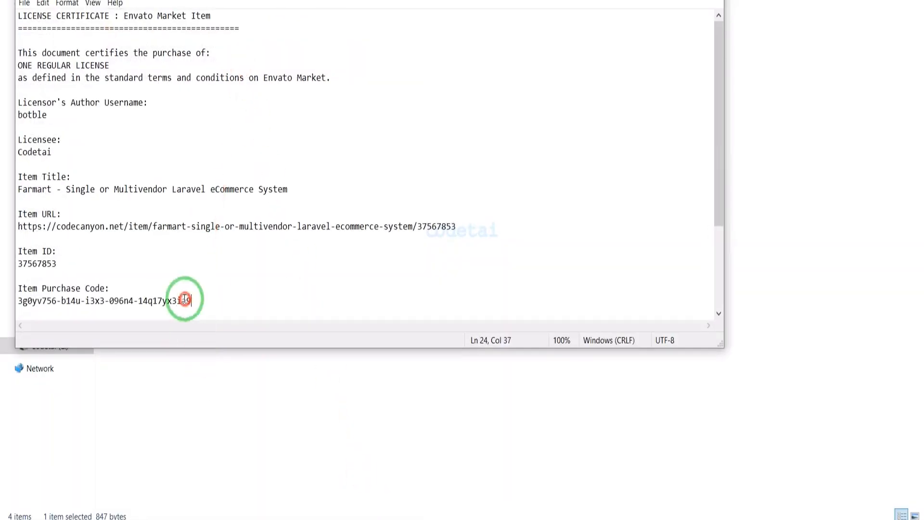
{"action": "left_click_drag", "start_coordinate": [182, 299], "coordinate": [17, 301]}
{"action": "right_click", "coordinate": [50, 302]}
{"action": "left_click", "coordinate": [75, 341]}
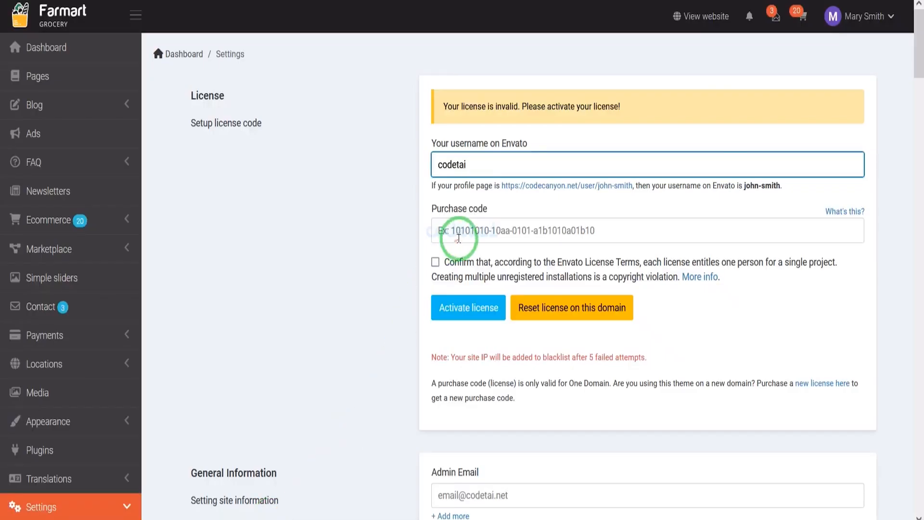
Paste the purchase code into the License form, confirm the Envato license terms and activate the license.
{"action": "right_click", "coordinate": [481, 238]}
{"action": "left_click", "coordinate": [489, 320]}
{"action": "left_click", "coordinate": [435, 263]}
{"action": "left_click", "coordinate": [460, 309]}
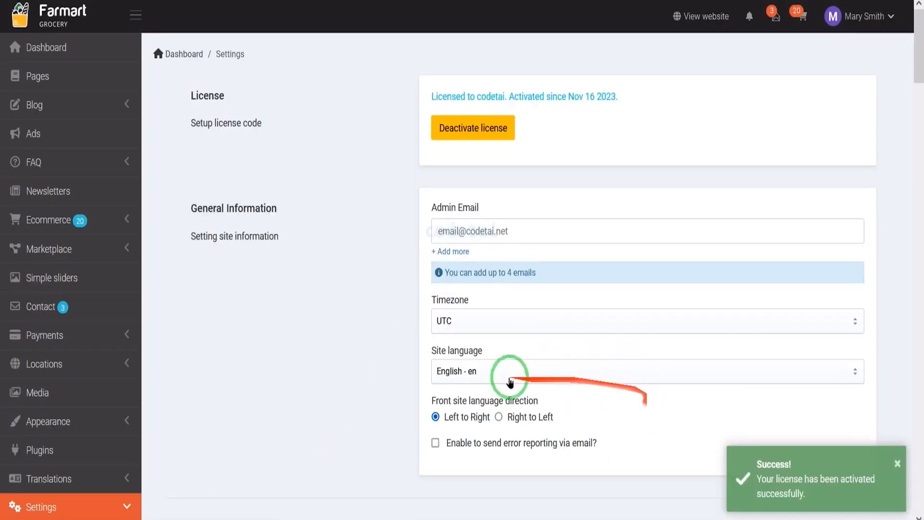
Enter the administrator's email address as the Admin Email in General Information.
{"action": "scroll", "coordinate": [658, 278], "scroll_direction": "down", "scroll_amount": 3}
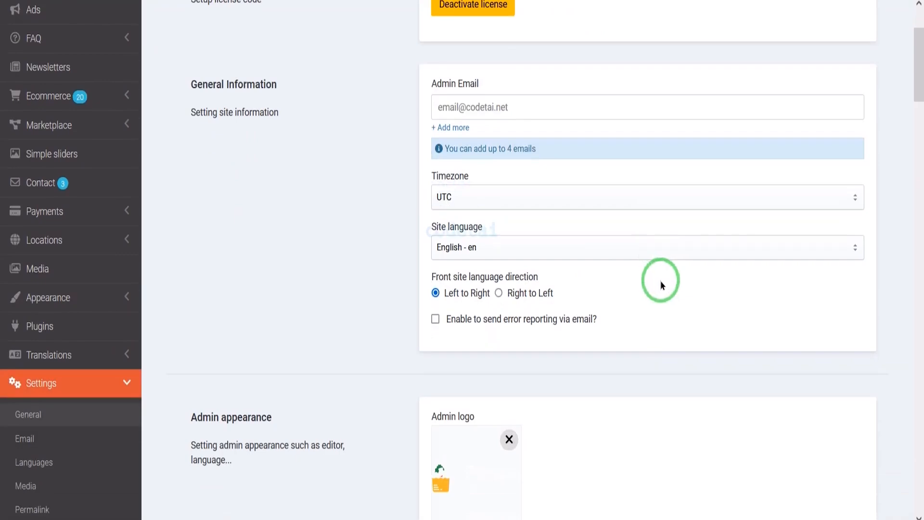
{"action": "scroll", "coordinate": [614, 325], "scroll_direction": "down", "scroll_amount": 20}
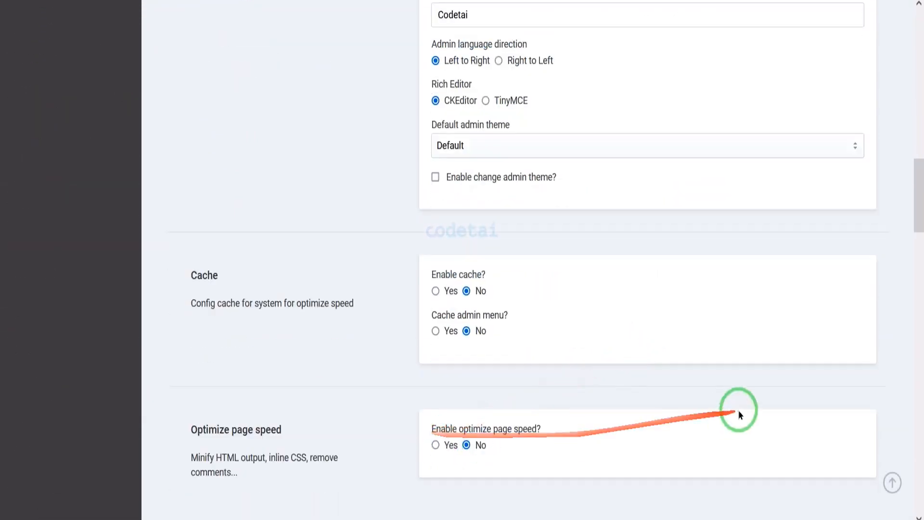
{"action": "scroll", "coordinate": [738, 409], "scroll_direction": "up", "scroll_amount": 5}
{"action": "scroll", "coordinate": [645, 394], "scroll_direction": "up", "scroll_amount": 15}
{"action": "left_click", "coordinate": [474, 235]}
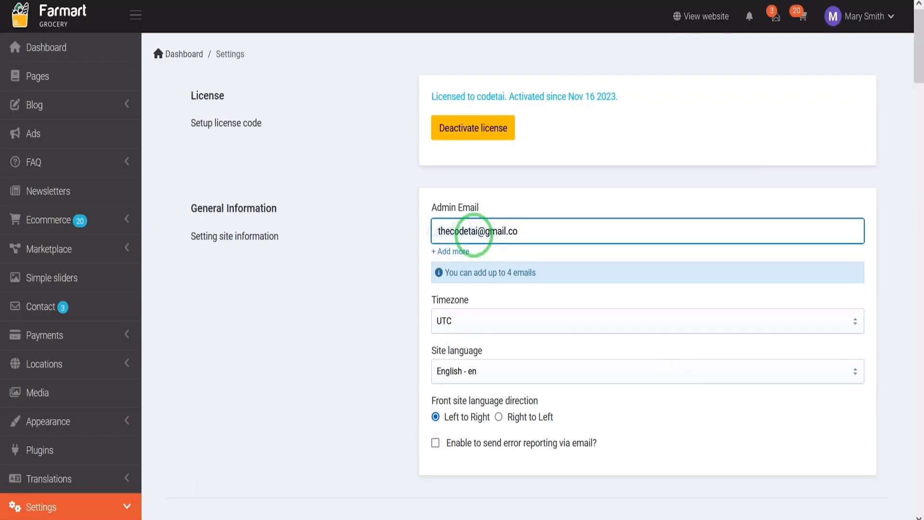
{"action": "type", "text": "m"}
Set the timezone to Asia/Beirut and the site language to English - en, and enable sending error reports via email.
{"action": "left_click", "coordinate": [554, 321]}
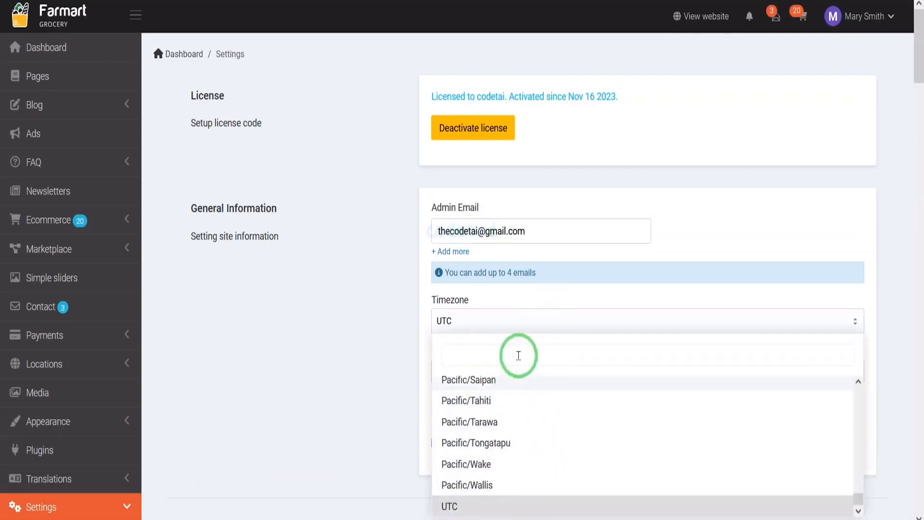
{"action": "type", "text": "asia"}
{"action": "scroll", "coordinate": [535, 455], "scroll_direction": "down", "scroll_amount": 5}
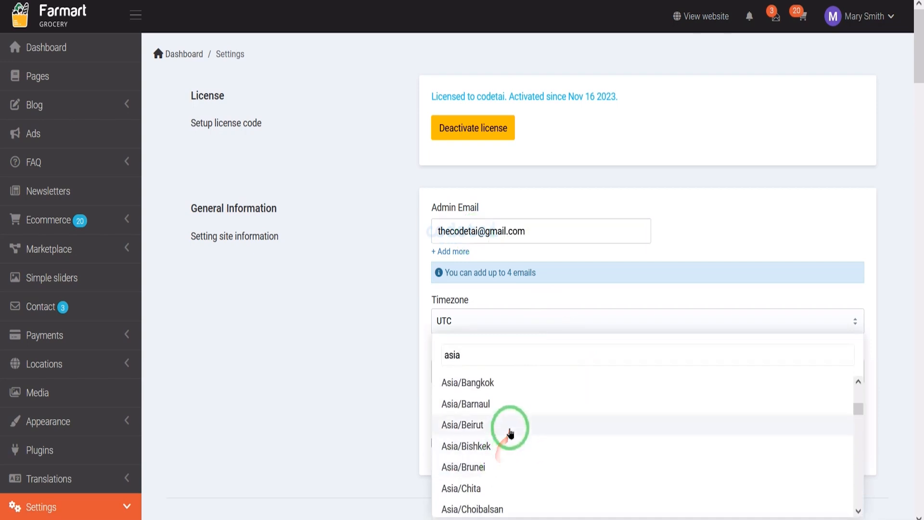
{"action": "left_click", "coordinate": [510, 431]}
{"action": "left_click", "coordinate": [526, 371]}
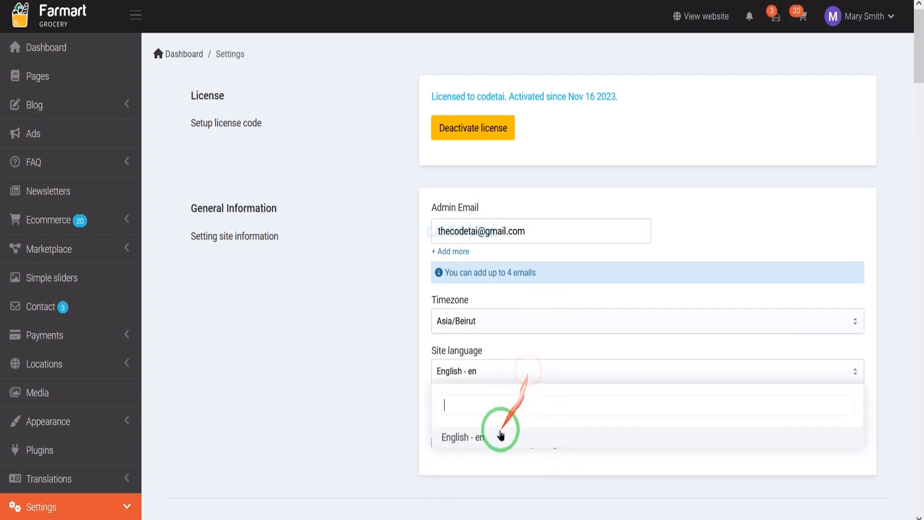
{"action": "left_click", "coordinate": [545, 444]}
Upload the logo image file to the media gallery and insert it as the admin logo.
{"action": "scroll", "coordinate": [539, 471], "scroll_direction": "down", "scroll_amount": 2}
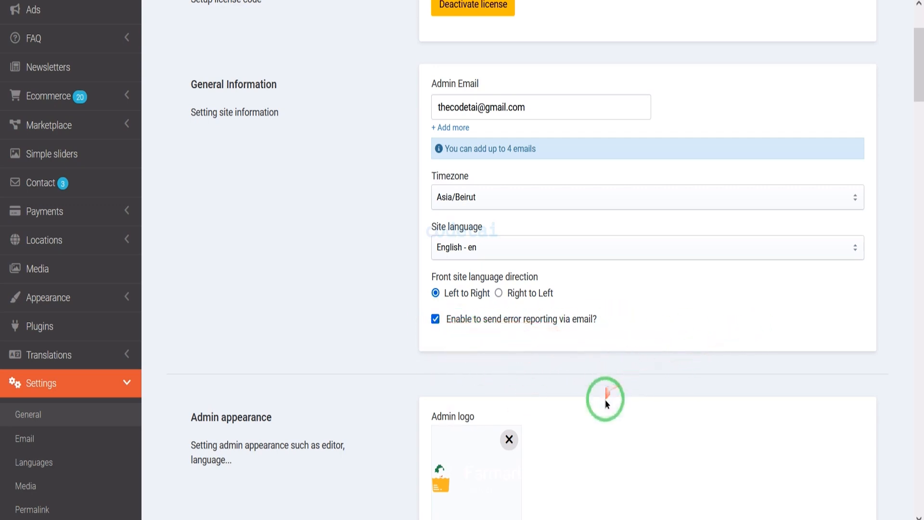
{"action": "scroll", "coordinate": [604, 400], "scroll_direction": "down", "scroll_amount": 8}
{"action": "left_click", "coordinate": [458, 164]}
{"action": "left_click", "coordinate": [61, 83]}
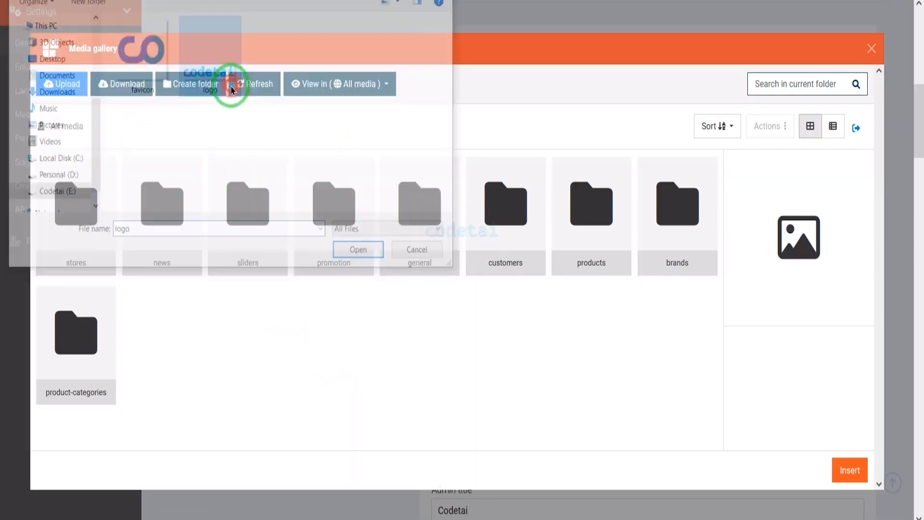
{"action": "double_click", "coordinate": [232, 90]}
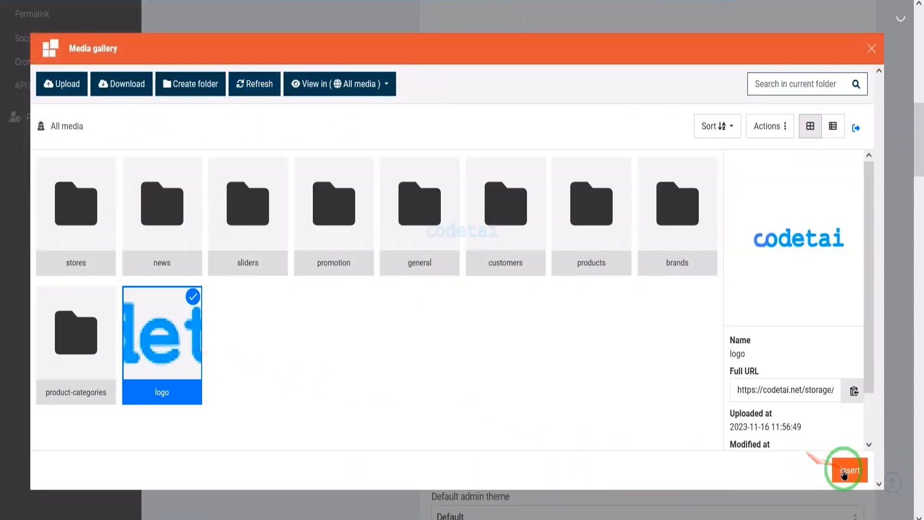
{"action": "left_click", "coordinate": [843, 475]}
Upload favicon.png to the media gallery and insert it as the admin favicon.
{"action": "scroll", "coordinate": [635, 363], "scroll_direction": "up", "scroll_amount": 5}
{"action": "scroll", "coordinate": [636, 363], "scroll_direction": "down", "scroll_amount": 5}
{"action": "left_click", "coordinate": [507, 176]}
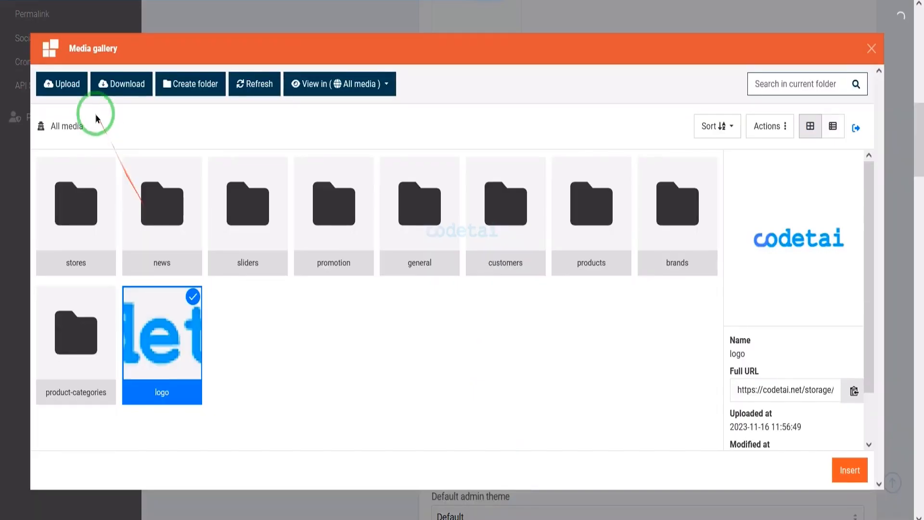
{"action": "left_click", "coordinate": [62, 84]}
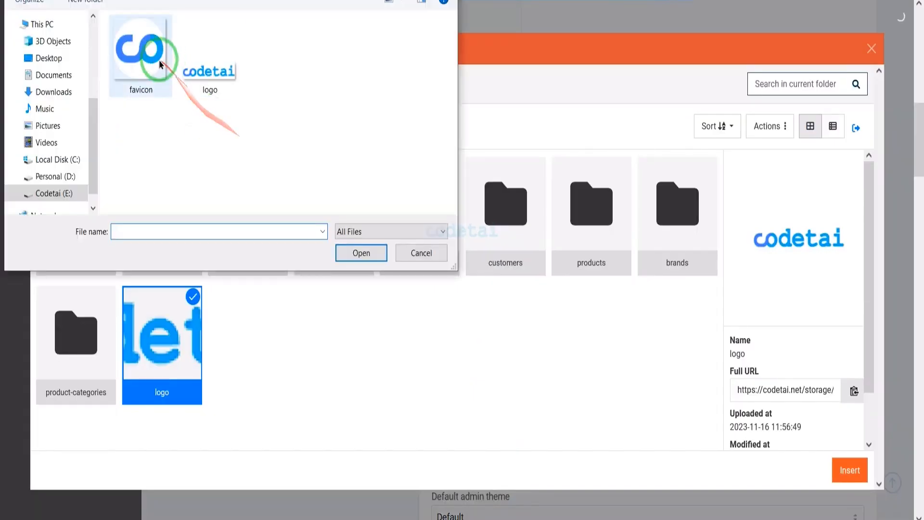
{"action": "double_click", "coordinate": [143, 71]}
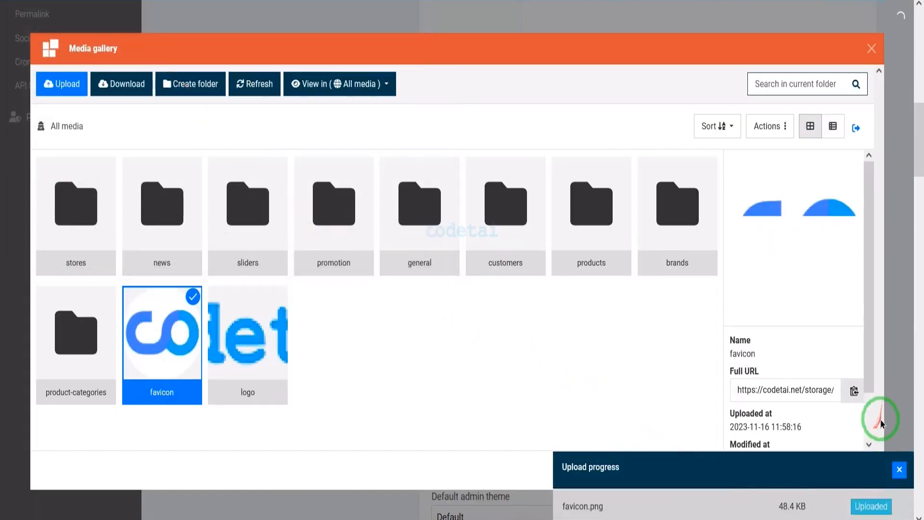
{"action": "left_click", "coordinate": [899, 469]}
{"action": "left_click", "coordinate": [846, 473]}
{"action": "scroll", "coordinate": [599, 423], "scroll_direction": "down", "scroll_amount": 3}
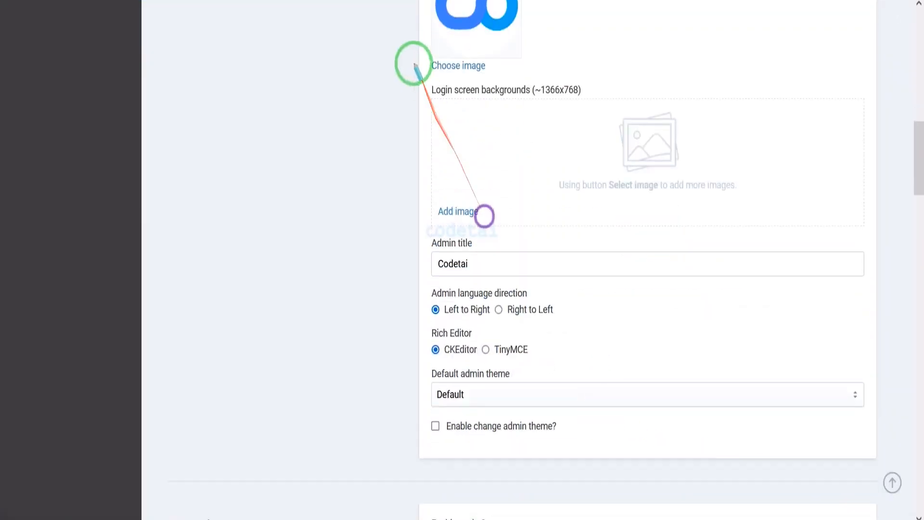
{"action": "mouse_move", "coordinate": [418, 83]}
{"action": "left_mouse_down"}
{"action": "mouse_move", "coordinate": [757, 194]}
{"action": "mouse_move", "coordinate": [854, 212]}
{"action": "mouse_move", "coordinate": [872, 234]}
{"action": "left_mouse_up"}
{"action": "key", "text": "Escape"}
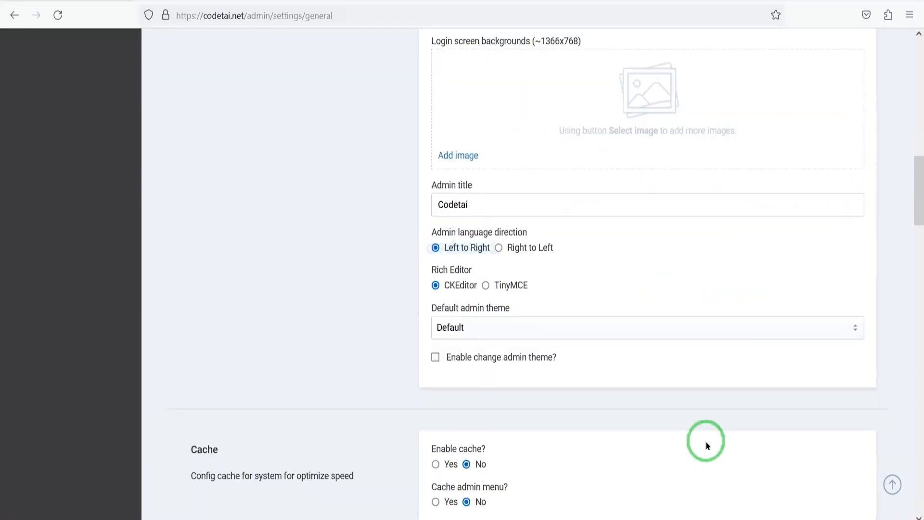
{"action": "left_click_drag", "start_coordinate": [694, 432], "coordinate": [584, 340]}
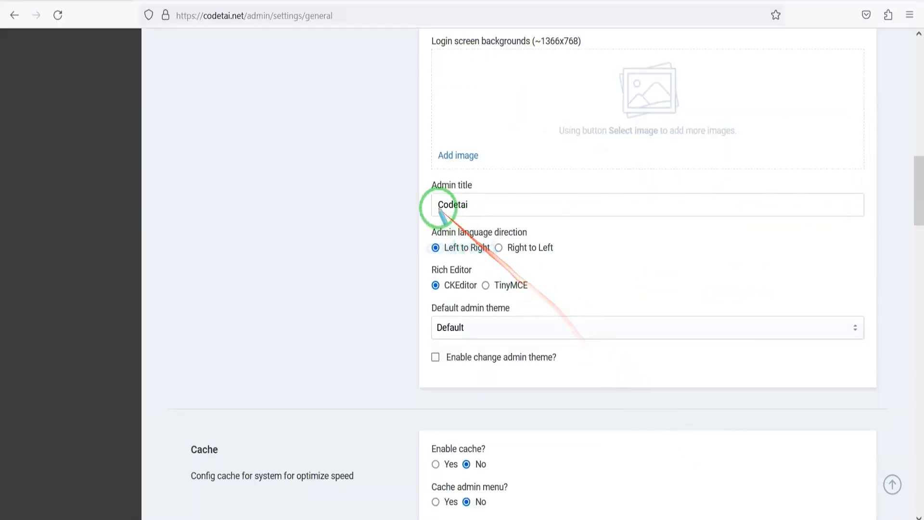
{"action": "mouse_move", "coordinate": [424, 178]}
{"action": "left_mouse_down"}
{"action": "mouse_move", "coordinate": [507, 196]}
{"action": "mouse_move", "coordinate": [870, 224]}
{"action": "left_mouse_up"}
{"action": "key", "text": "Escape"}
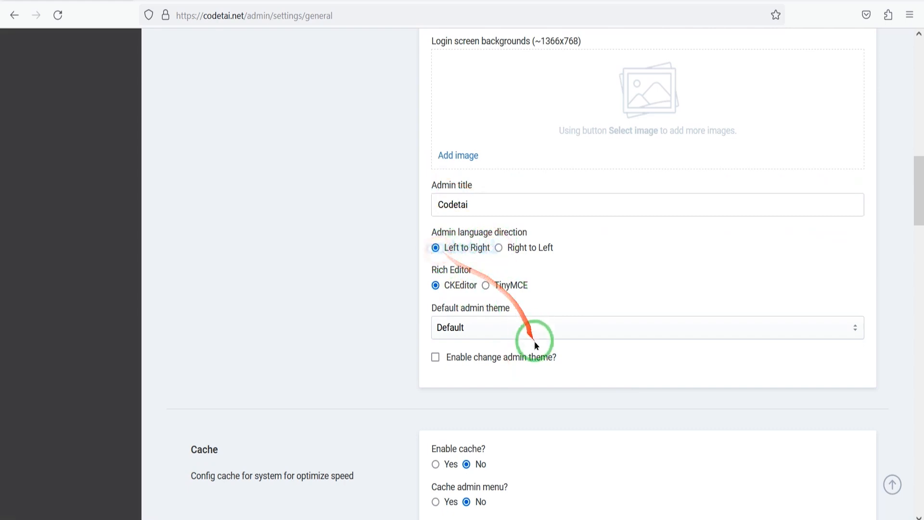
Keep CKEditor as the rich editor, set the default admin theme to Blue and allow changing the admin theme.
{"action": "left_click", "coordinate": [488, 286]}
{"action": "left_click", "coordinate": [436, 286]}
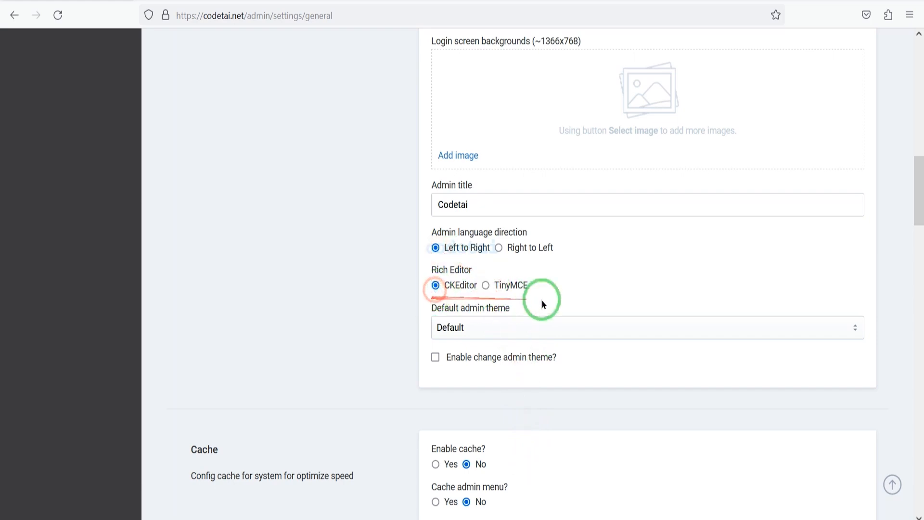
{"action": "left_click", "coordinate": [481, 327]}
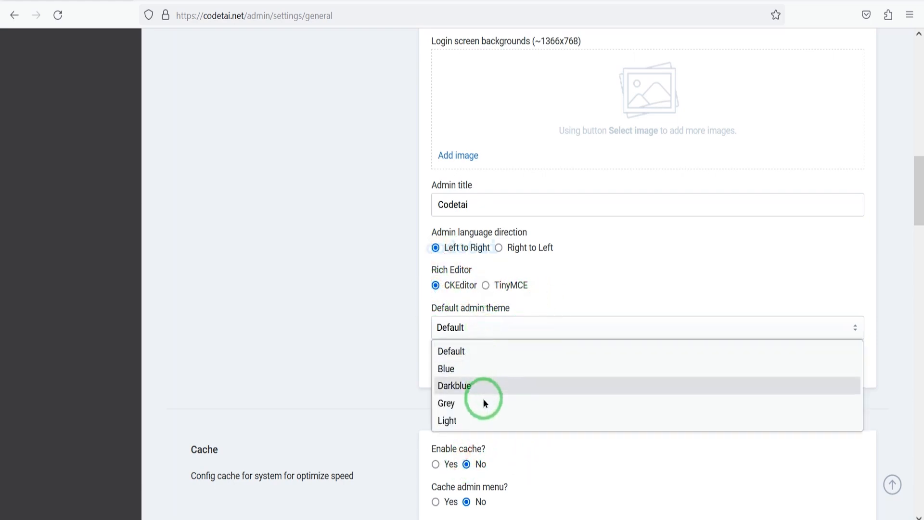
{"action": "left_click", "coordinate": [486, 369]}
{"action": "scroll", "coordinate": [471, 375], "scroll_direction": "down", "scroll_amount": 3}
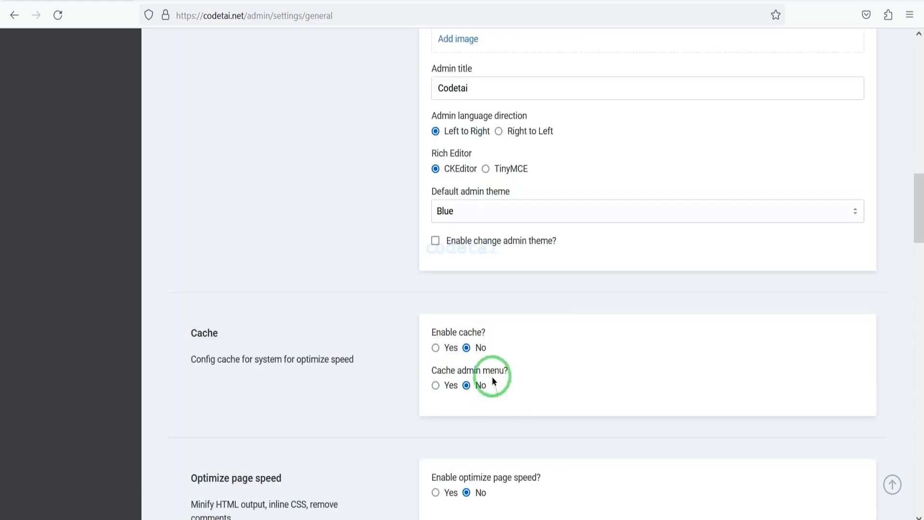
{"action": "left_click", "coordinate": [442, 241]}
Enable the cache with a cache time of 30 minutes, set disabling it in the admin panel to No and cache the admin menu.
{"action": "scroll", "coordinate": [577, 406], "scroll_direction": "down", "scroll_amount": 6}
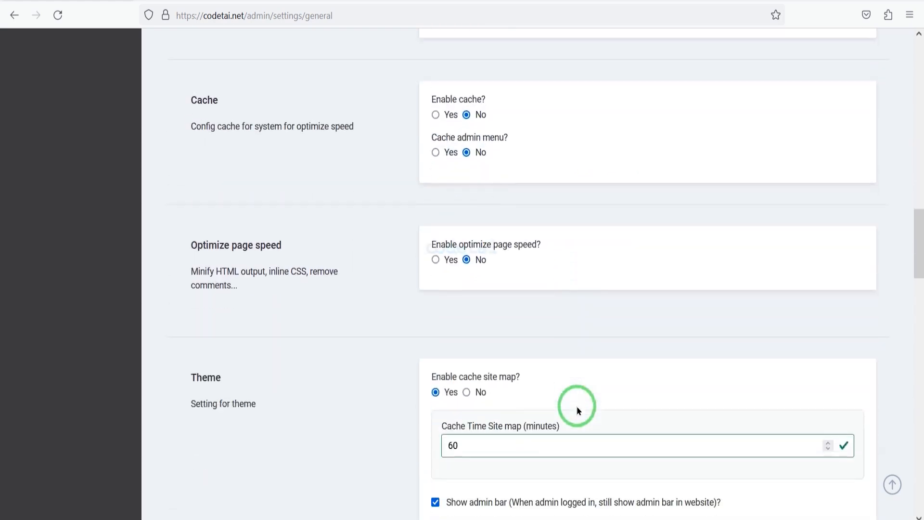
{"action": "left_click", "coordinate": [435, 115]}
{"action": "left_click_drag", "start_coordinate": [465, 173], "coordinate": [413, 173]}
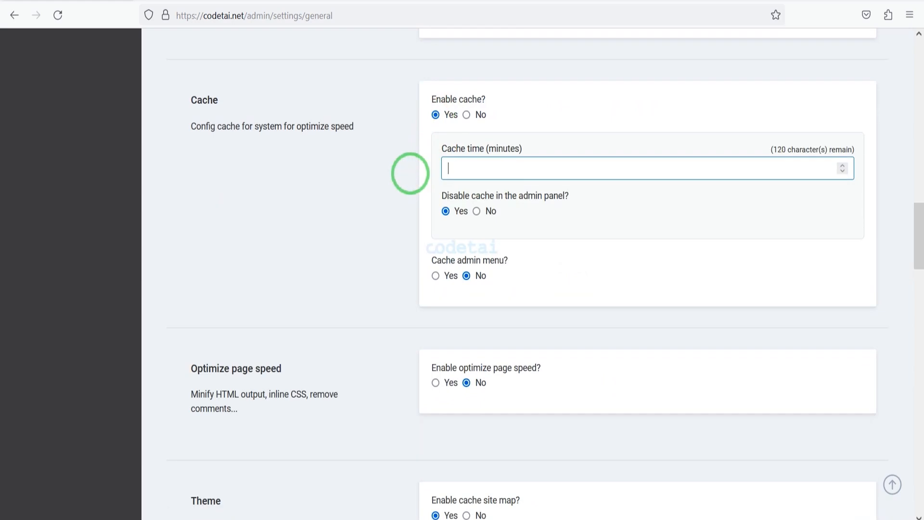
{"action": "type", "text": "30"}
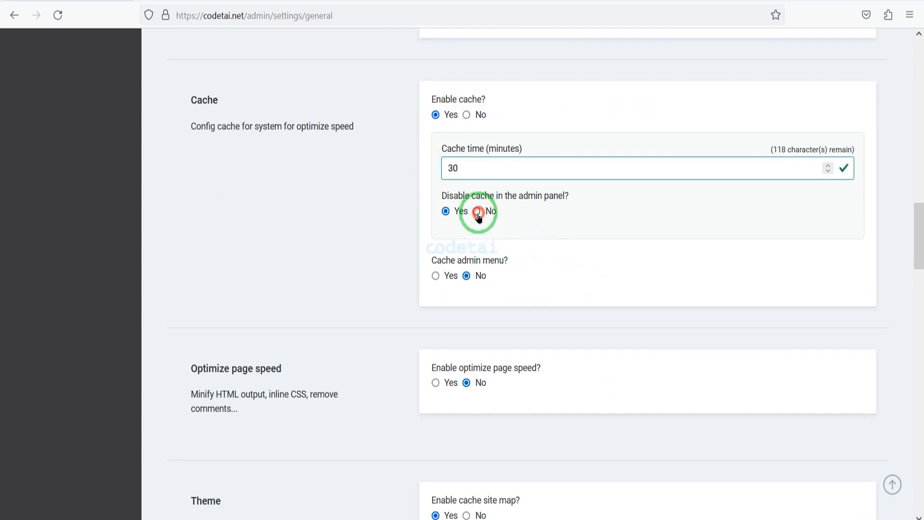
{"action": "left_click", "coordinate": [477, 212]}
Enable page speed optimization with the Collapse white space, Elide attributes, Inline CSS, Remove quotes and Defer javascript filters.
{"action": "scroll", "coordinate": [461, 203], "scroll_direction": "down", "scroll_amount": 2}
{"action": "scroll", "coordinate": [479, 197], "scroll_direction": "down", "scroll_amount": 2}
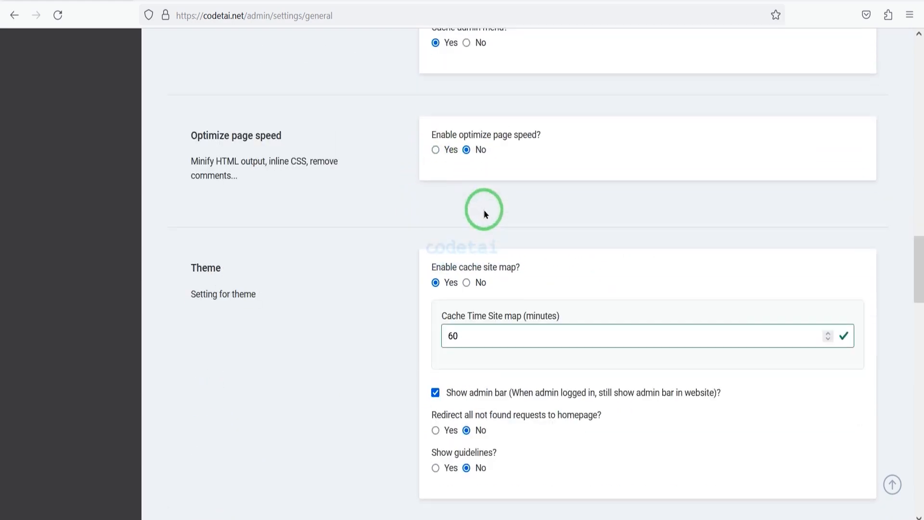
{"action": "left_click", "coordinate": [435, 150]}
{"action": "scroll", "coordinate": [435, 230], "scroll_direction": "down", "scroll_amount": 2}
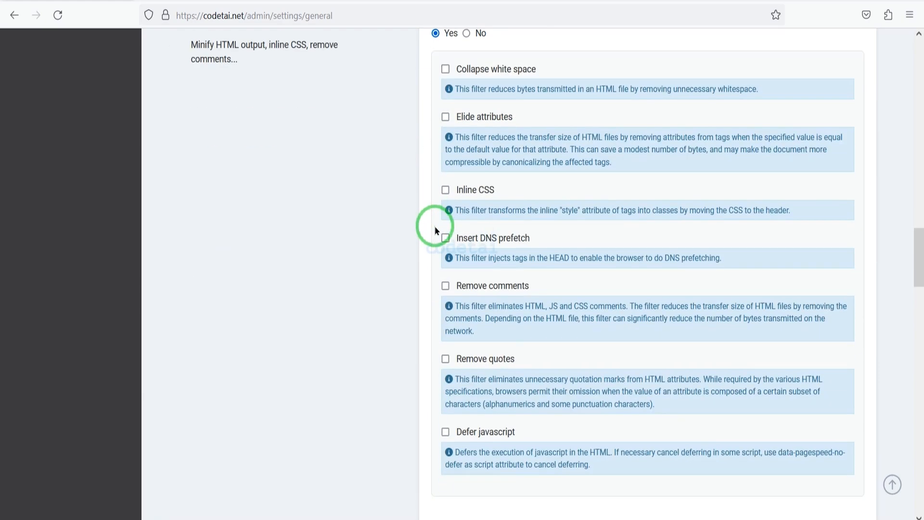
{"action": "left_click", "coordinate": [445, 69]}
{"action": "left_click", "coordinate": [445, 116]}
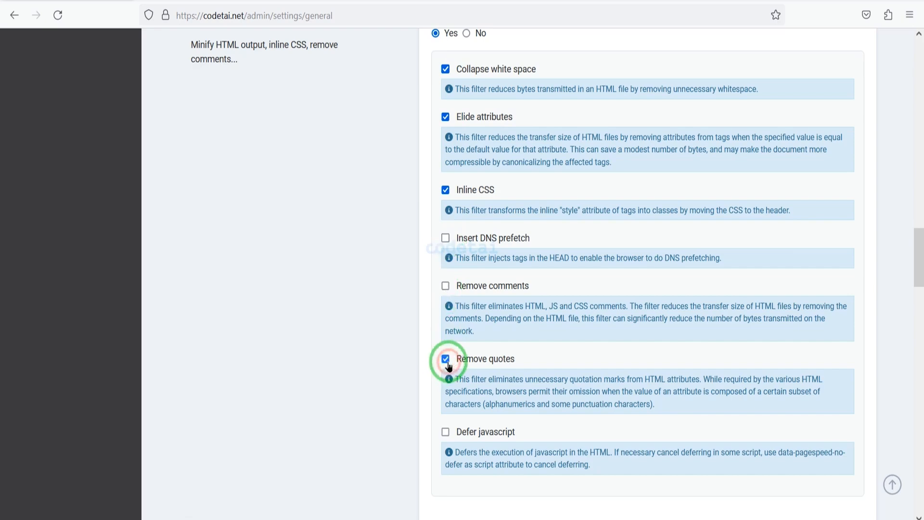
{"action": "scroll", "coordinate": [446, 365], "scroll_direction": "down", "scroll_amount": 2}
{"action": "left_click", "coordinate": [446, 316]}
Turn on redirecting all not found requests to the homepage in the Theme settings.
{"action": "scroll", "coordinate": [565, 338], "scroll_direction": "down", "scroll_amount": 8}
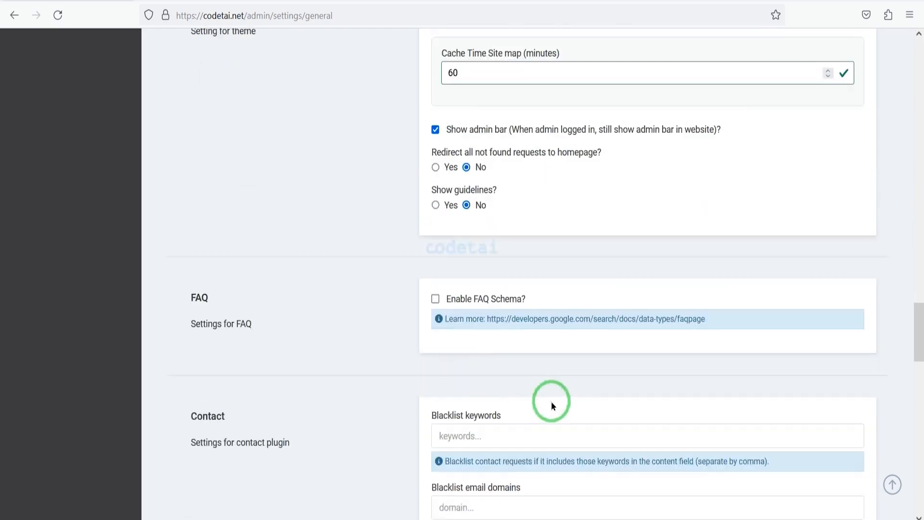
{"action": "scroll", "coordinate": [552, 403], "scroll_direction": "up", "scroll_amount": 2}
{"action": "left_click", "coordinate": [436, 283]}
{"action": "scroll", "coordinate": [588, 360], "scroll_direction": "down", "scroll_amount": 6}
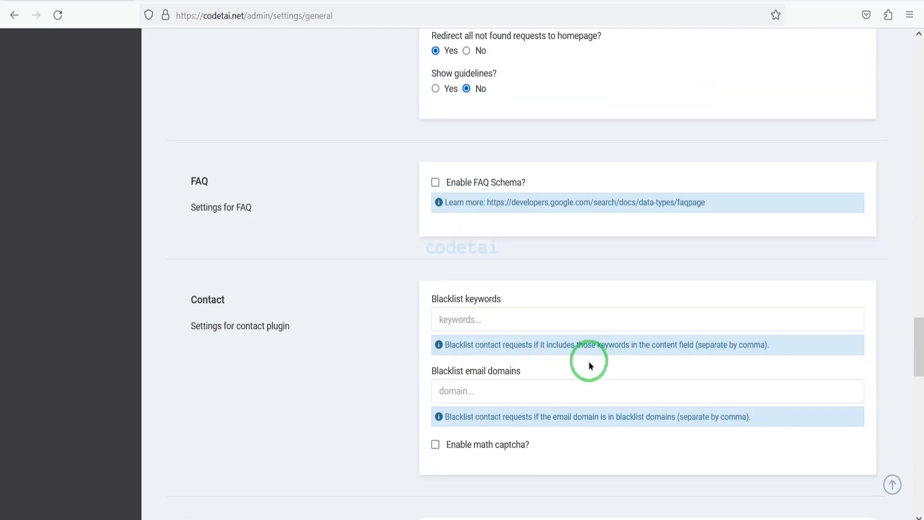
Examine the FAQ schema, Contact blacklist, Google Analytics credentials and Blog schema type settings.
{"action": "scroll", "coordinate": [446, 81], "scroll_direction": "up", "scroll_amount": 2}
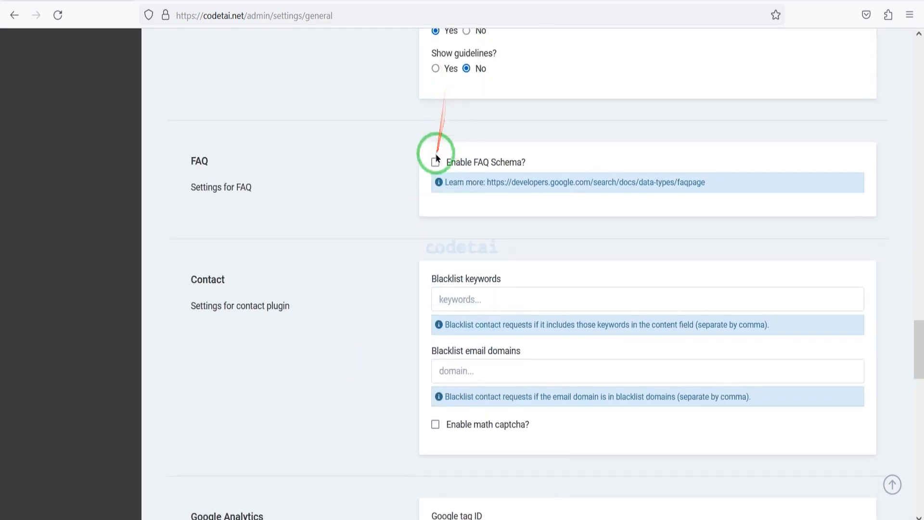
{"action": "scroll", "coordinate": [565, 238], "scroll_direction": "down", "scroll_amount": 4}
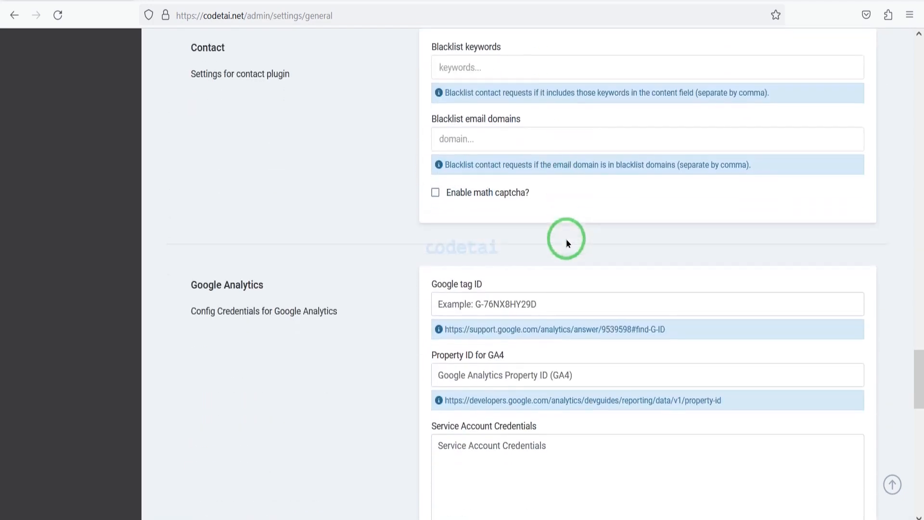
{"action": "mouse_move", "coordinate": [420, 32]}
{"action": "left_mouse_down"}
{"action": "mouse_move", "coordinate": [627, 77]}
{"action": "mouse_move", "coordinate": [840, 101]}
{"action": "mouse_move", "coordinate": [867, 114]}
{"action": "left_mouse_up"}
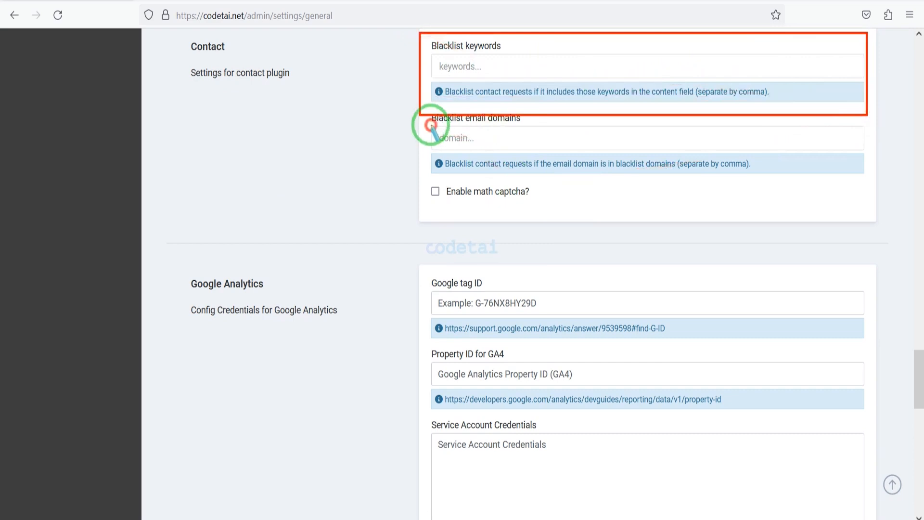
{"action": "left_click_drag", "start_coordinate": [431, 125], "coordinate": [867, 159]}
{"action": "scroll", "coordinate": [520, 378], "scroll_direction": "down", "scroll_amount": 4}
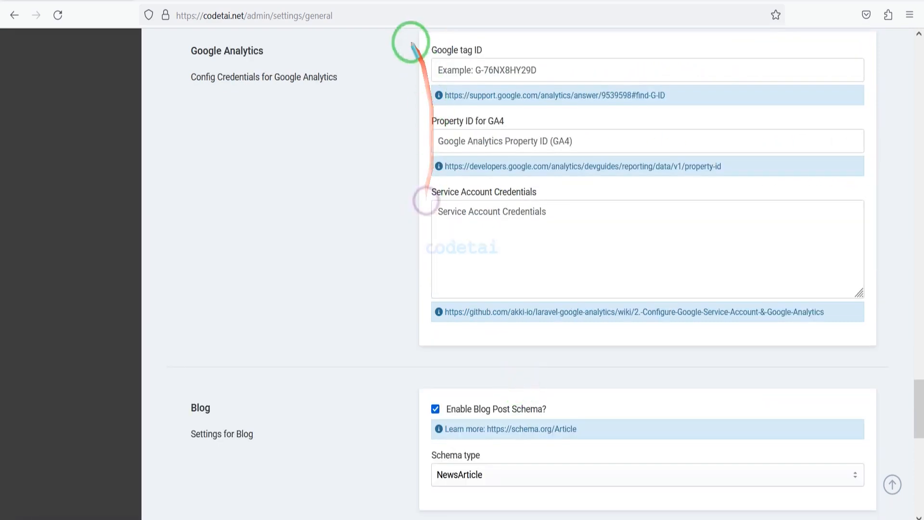
{"action": "mouse_move", "coordinate": [409, 29]}
{"action": "left_mouse_down"}
{"action": "mouse_move", "coordinate": [792, 248]}
{"action": "mouse_move", "coordinate": [873, 340]}
{"action": "left_mouse_up"}
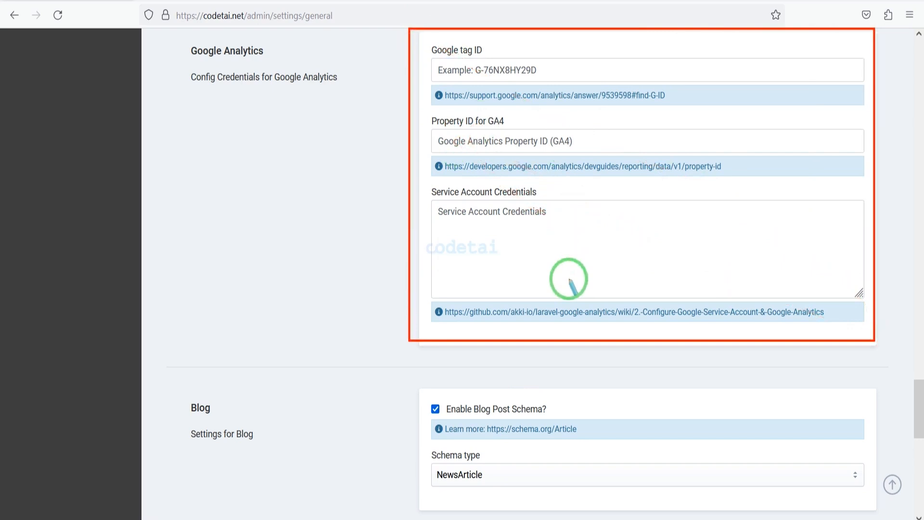
{"action": "scroll", "coordinate": [570, 283], "scroll_direction": "down", "scroll_amount": 7}
{"action": "left_click", "coordinate": [503, 122]}
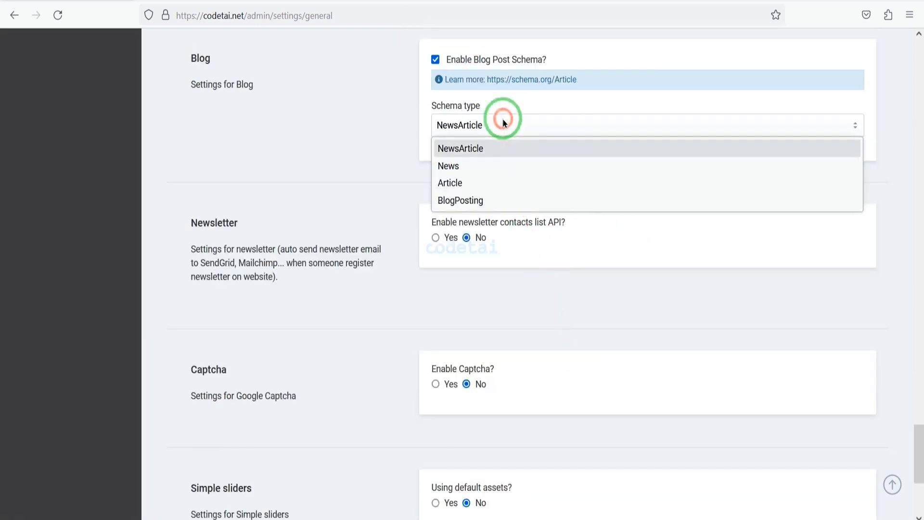
{"action": "left_click", "coordinate": [503, 122]}
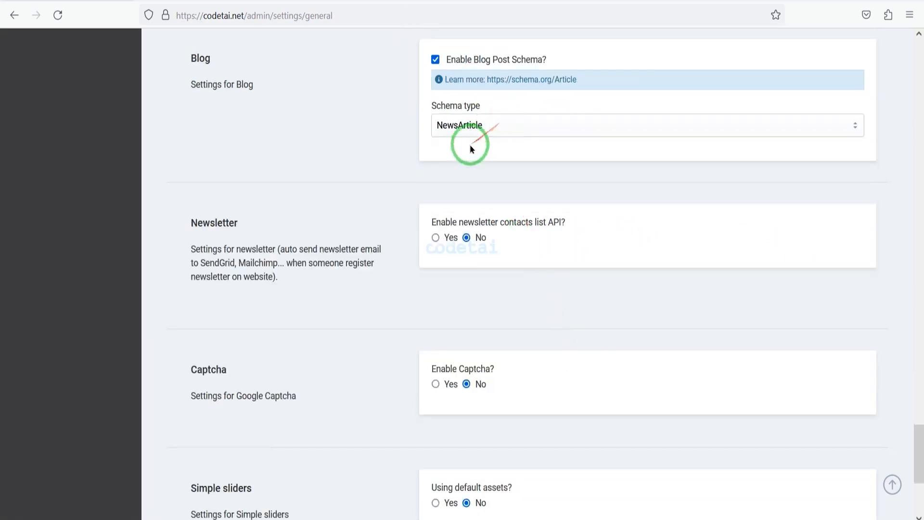
Enable the newsletter contacts list API to examine its Mailchimp and Sendgrid fields, and disable it again.
{"action": "scroll", "coordinate": [452, 139], "scroll_direction": "down", "scroll_amount": 2}
{"action": "left_click", "coordinate": [436, 121]}
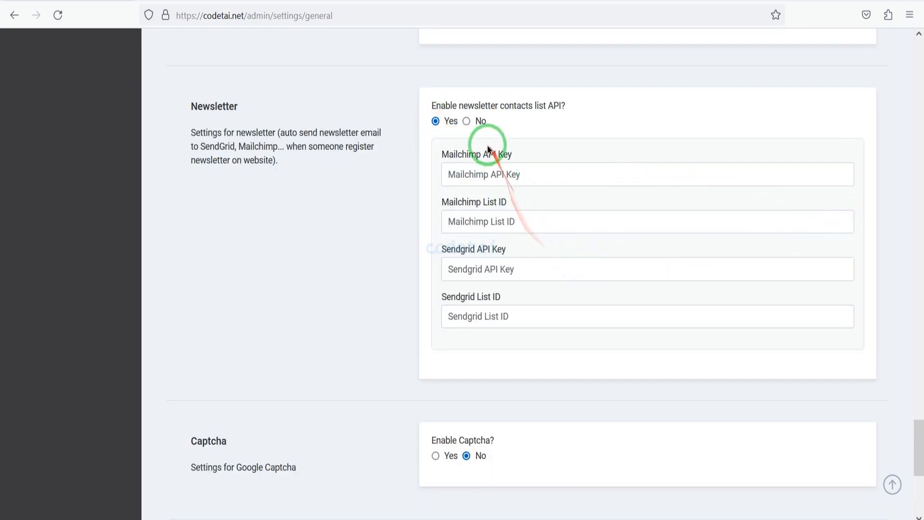
{"action": "left_click", "coordinate": [466, 121]}
{"action": "scroll", "coordinate": [475, 213], "scroll_direction": "down", "scroll_amount": 2}
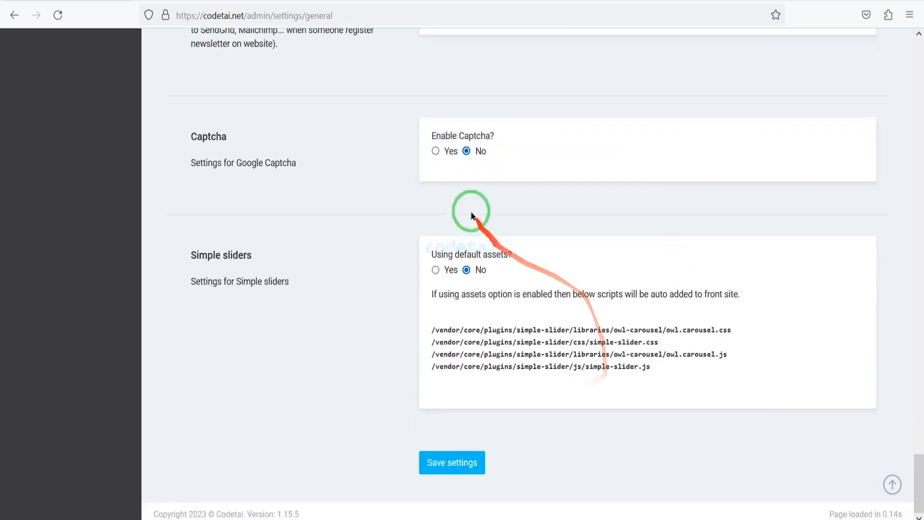
Enable Google Captcha in the general settings.
{"action": "left_click", "coordinate": [435, 152]}
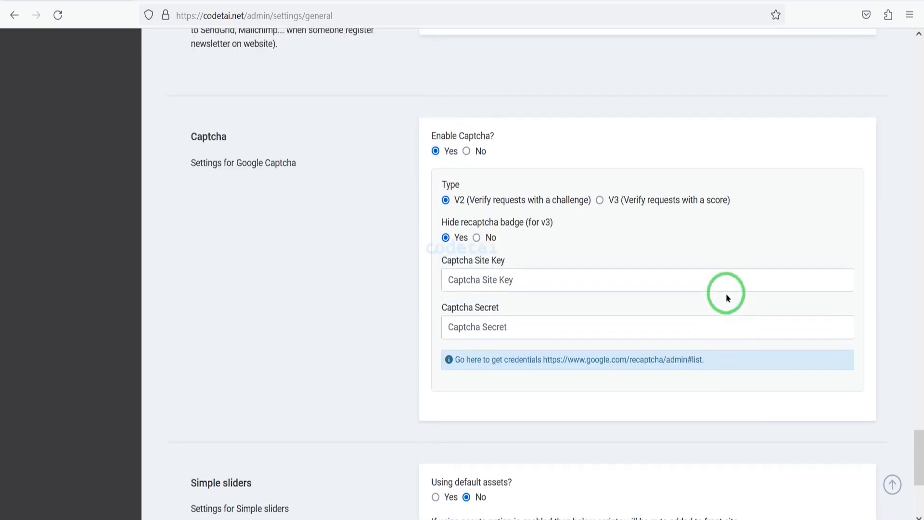
{"action": "left_click", "coordinate": [404, 409]}
Search Google for "google recaptcha admin" in a new tab and open the reCAPTCHA admin page for creating a key.
{"action": "left_click", "coordinate": [150, 2]}
{"action": "left_click", "coordinate": [181, 21]}
{"action": "type", "text": "g"}
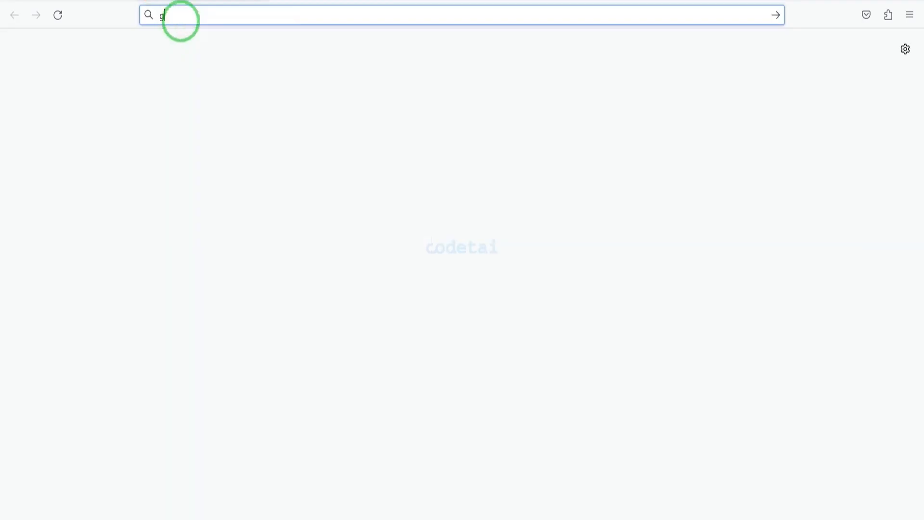
{"action": "type", "text": "oogle recaptcha admi"}
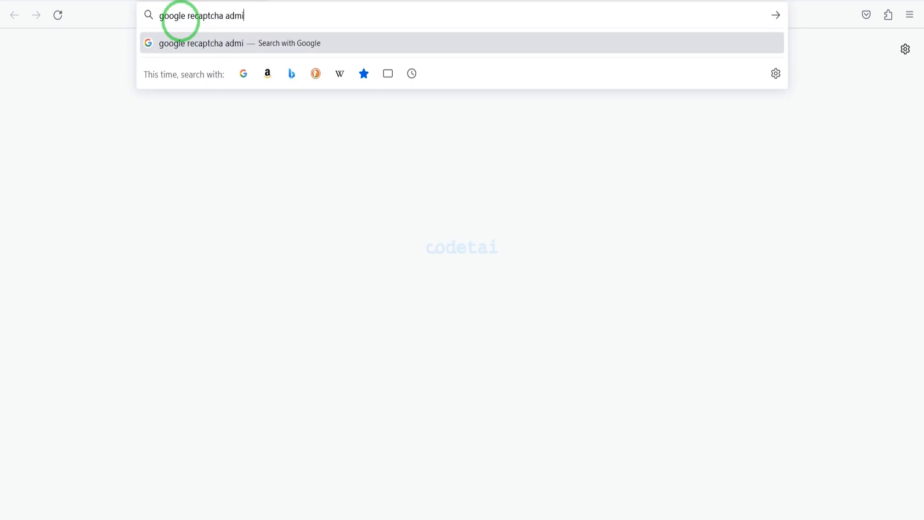
{"action": "type", "text": "n"}
{"action": "key", "text": "Return"}
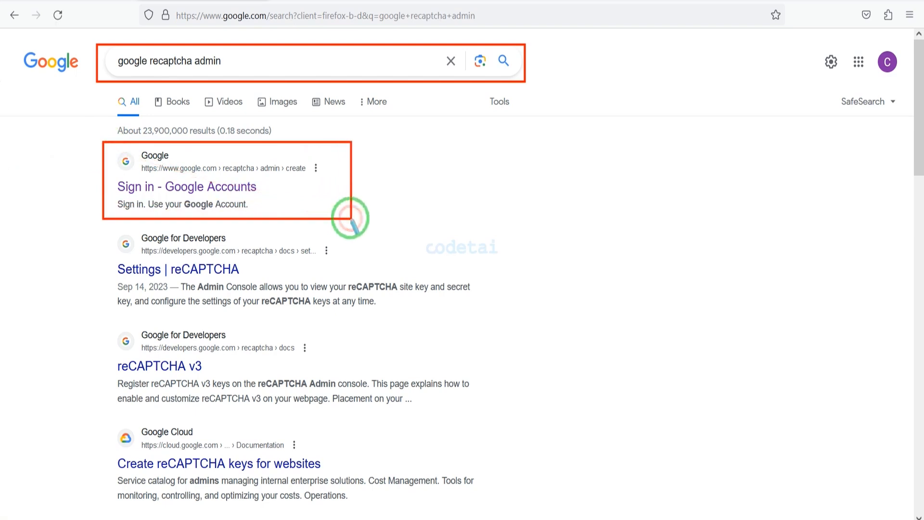
{"action": "left_click", "coordinate": [251, 188]}
Register a reCAPTCHA site labelled codetai.net with the Challenge (v2) "I'm not a robot" Checkbox type for the domain codetai.net.
{"action": "left_click", "coordinate": [176, 221]}
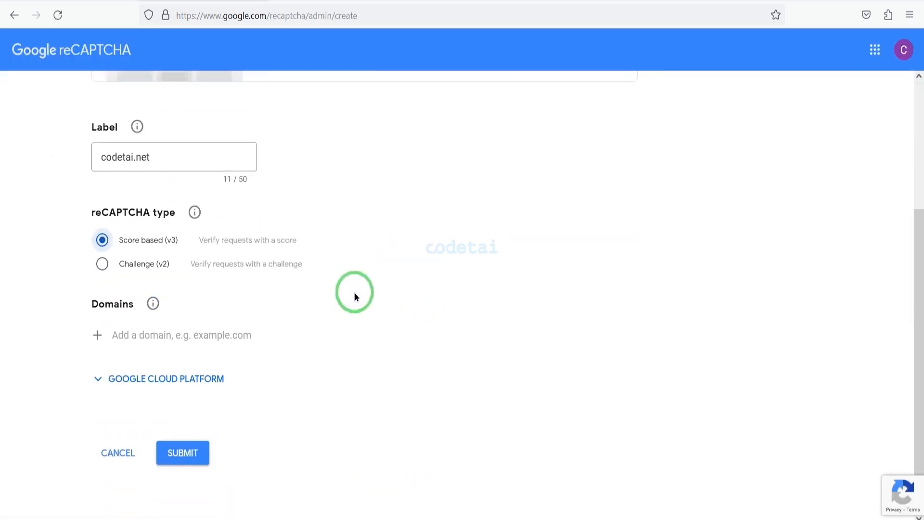
{"action": "left_click", "coordinate": [102, 258]}
{"action": "scroll", "coordinate": [239, 323], "scroll_direction": "down", "scroll_amount": 2}
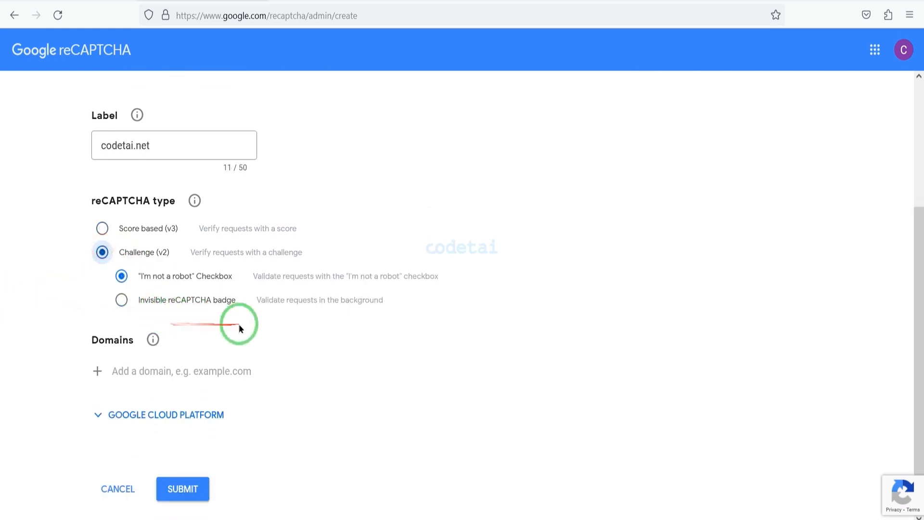
{"action": "right_click", "coordinate": [151, 330]}
{"action": "left_click", "coordinate": [181, 207]}
{"action": "key", "text": "Return"}
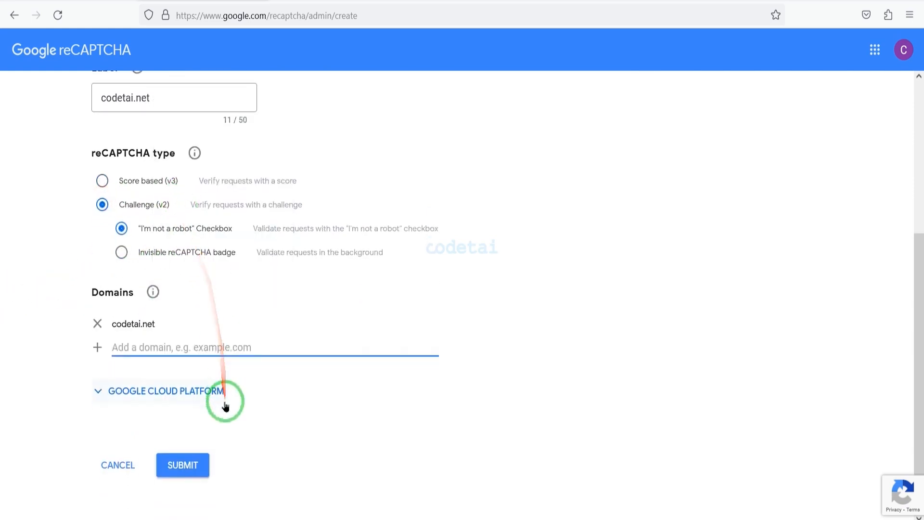
{"action": "left_click", "coordinate": [176, 451]}
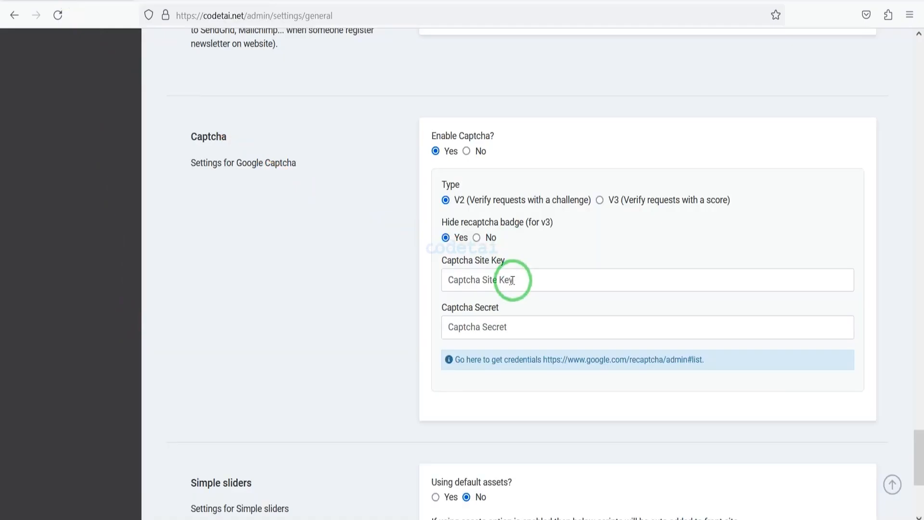
Paste the reCAPTCHA site key and secret key into the Captcha Site Key and Captcha Secret fields of the admin general settings.
{"action": "right_click", "coordinate": [514, 282]}
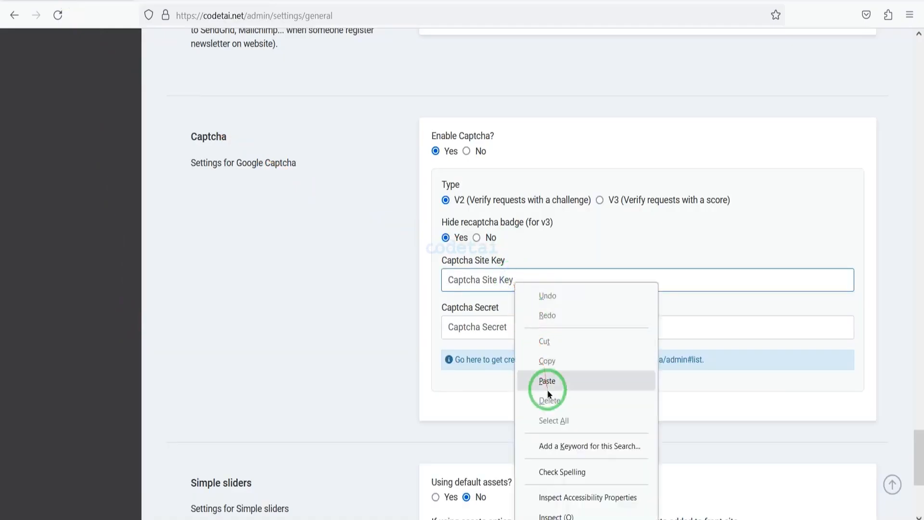
{"action": "left_click", "coordinate": [547, 381]}
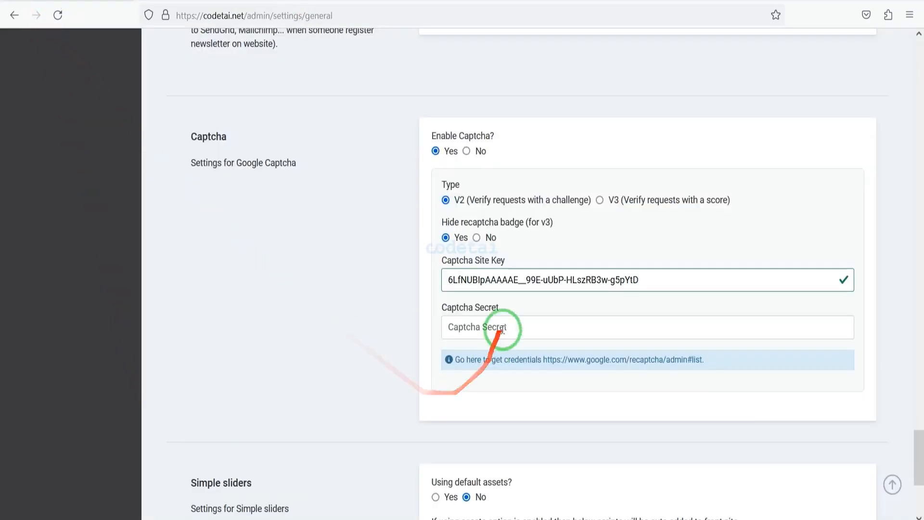
{"action": "right_click", "coordinate": [507, 331]}
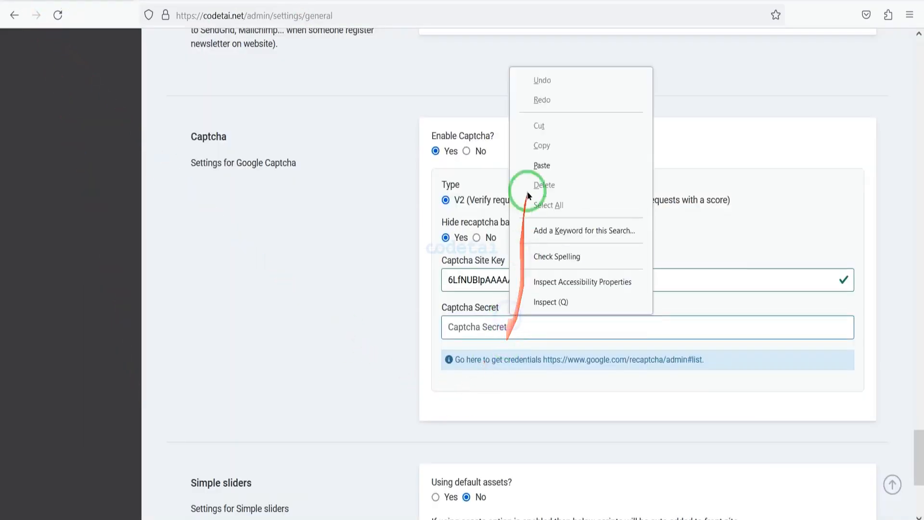
{"action": "left_click", "coordinate": [542, 165]}
{"action": "scroll", "coordinate": [687, 449], "scroll_direction": "down", "scroll_amount": 5}
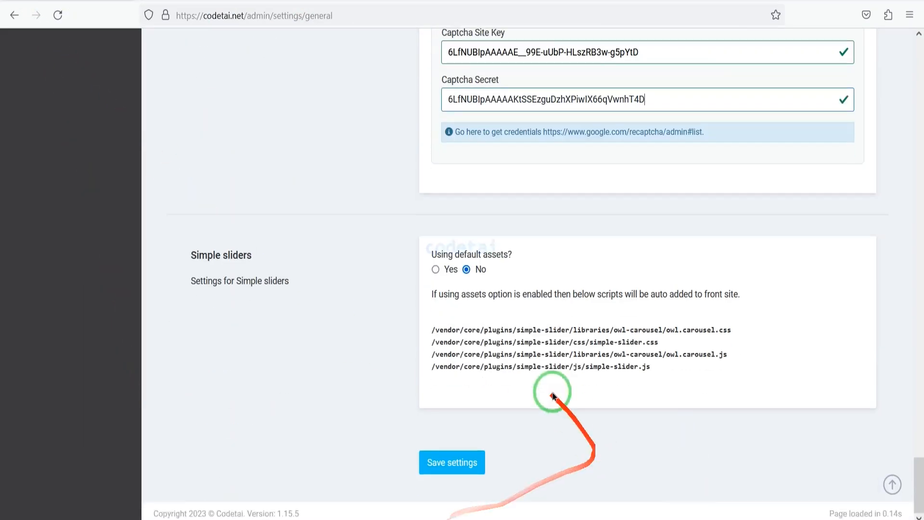
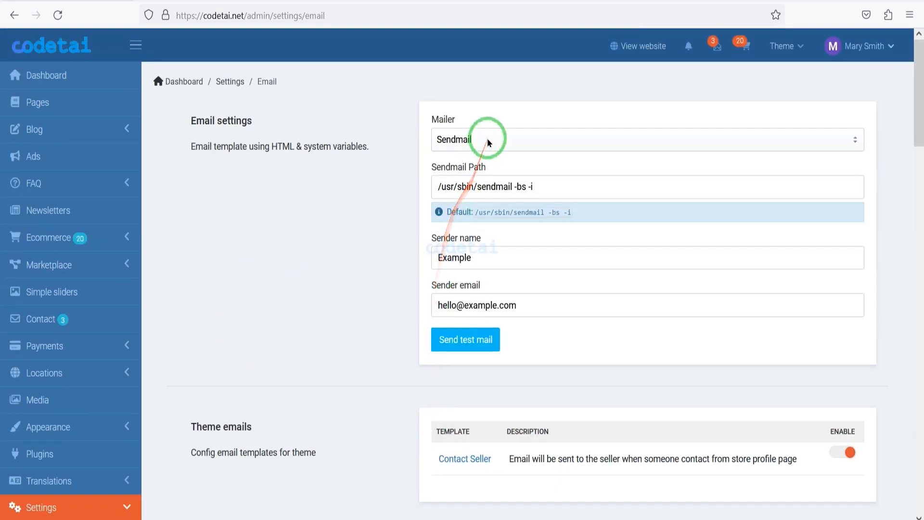
Set the mailer to SMTP in the email settings.
{"action": "left_click", "coordinate": [487, 140]}
{"action": "left_click", "coordinate": [488, 162]}
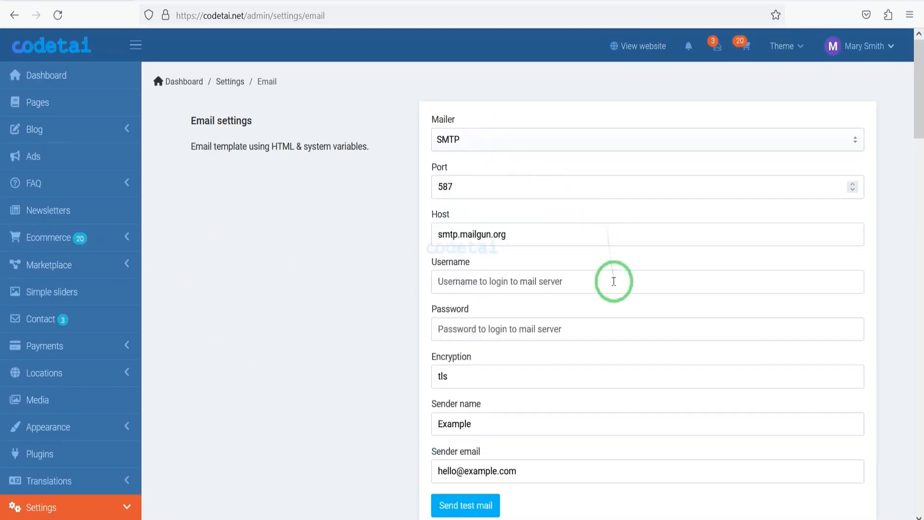
{"action": "mouse_move", "coordinate": [413, 96]}
{"action": "left_mouse_down"}
{"action": "mouse_move", "coordinate": [770, 340]}
{"action": "mouse_move", "coordinate": [866, 443]}
{"action": "mouse_move", "coordinate": [871, 490]}
{"action": "left_mouse_up"}
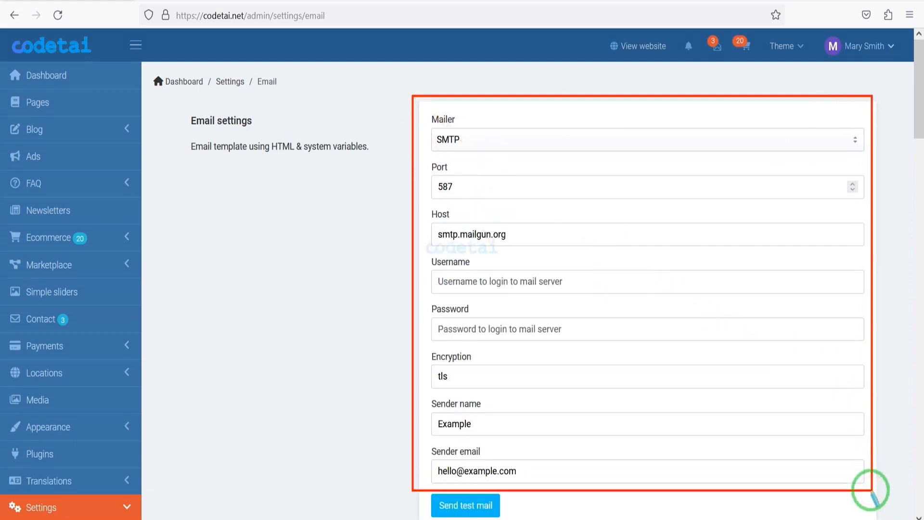
{"action": "left_click", "coordinate": [472, 506]}
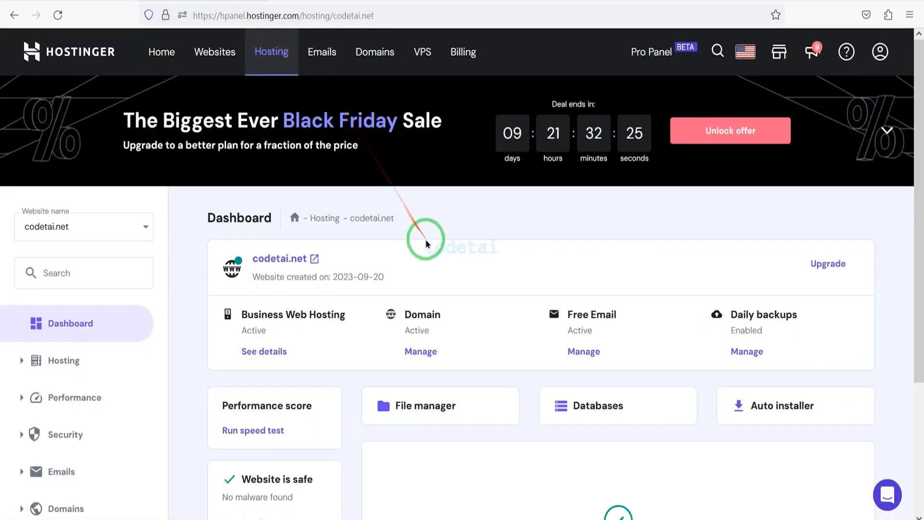
{"action": "scroll", "coordinate": [426, 240], "scroll_direction": "down", "scroll_amount": 4}
Switch to the Hostinger email management page for codetai.net and open the form for creating a new email account.
{"action": "left_click", "coordinate": [93, 328]}
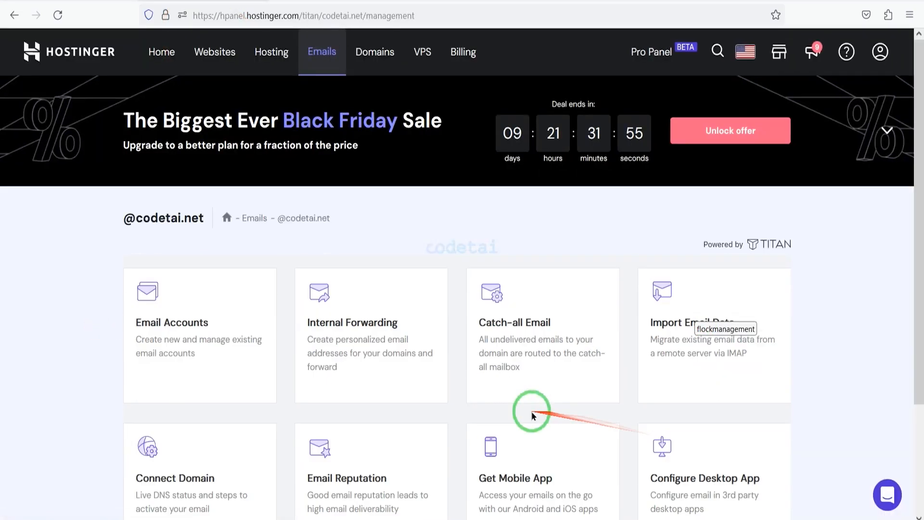
{"action": "left_click", "coordinate": [231, 343]}
{"action": "scroll", "coordinate": [693, 369], "scroll_direction": "down", "scroll_amount": 4}
{"action": "left_click", "coordinate": [511, 391]}
{"action": "scroll", "coordinate": [518, 393], "scroll_direction": "down", "scroll_amount": 2}
{"action": "scroll", "coordinate": [515, 392], "scroll_direction": "up", "scroll_amount": 2}
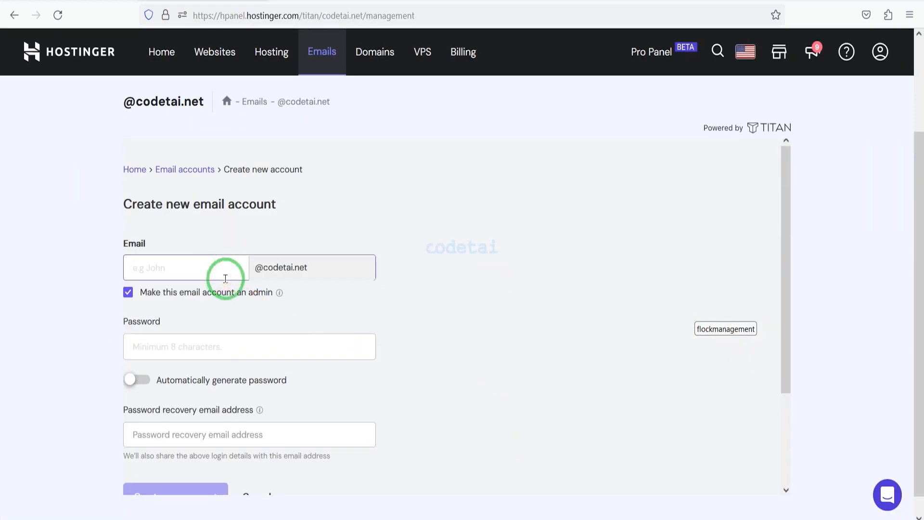
Create an admin email account with the mailbox name "mail", an automatically generated password and the password recovery email address.
{"action": "left_click", "coordinate": [223, 381]}
{"action": "scroll", "coordinate": [247, 322], "scroll_direction": "down", "scroll_amount": 2}
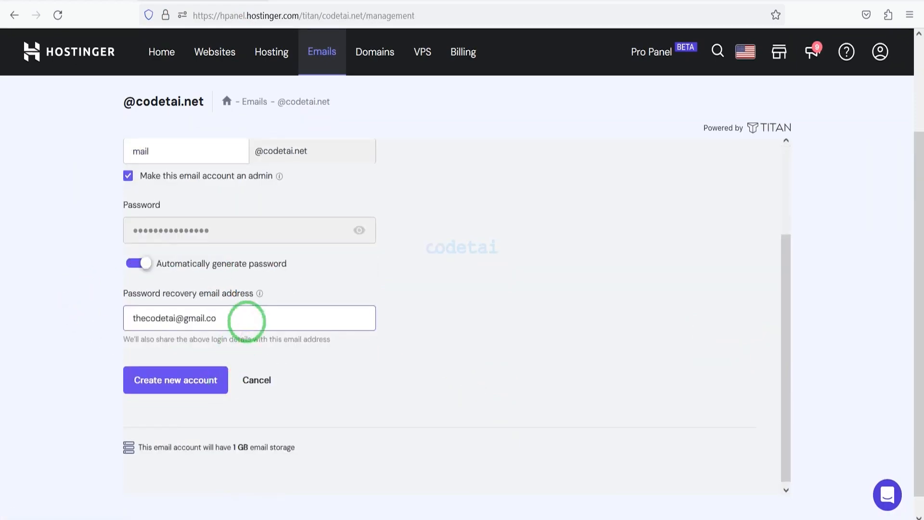
{"action": "left_click", "coordinate": [135, 393]}
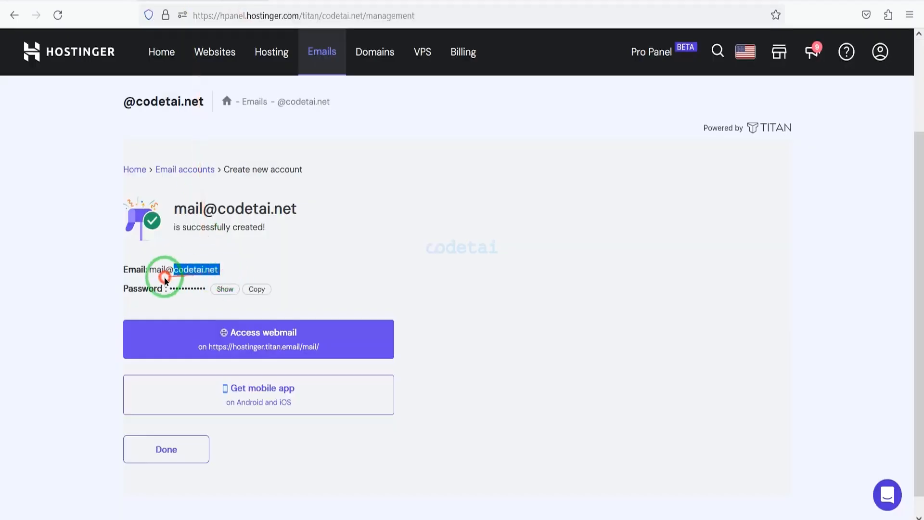
Copy the new account's email address and password into the Username and Password fields of the admin email settings.
{"action": "left_click_drag", "start_coordinate": [165, 281], "coordinate": [151, 270]}
{"action": "right_click", "coordinate": [168, 265]}
{"action": "left_click", "coordinate": [193, 272]}
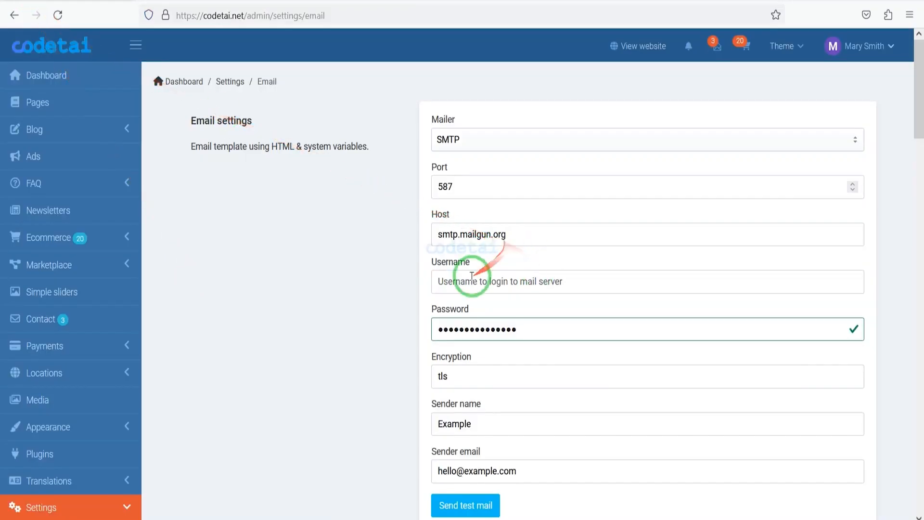
{"action": "right_click", "coordinate": [603, 279]}
{"action": "left_click", "coordinate": [629, 351]}
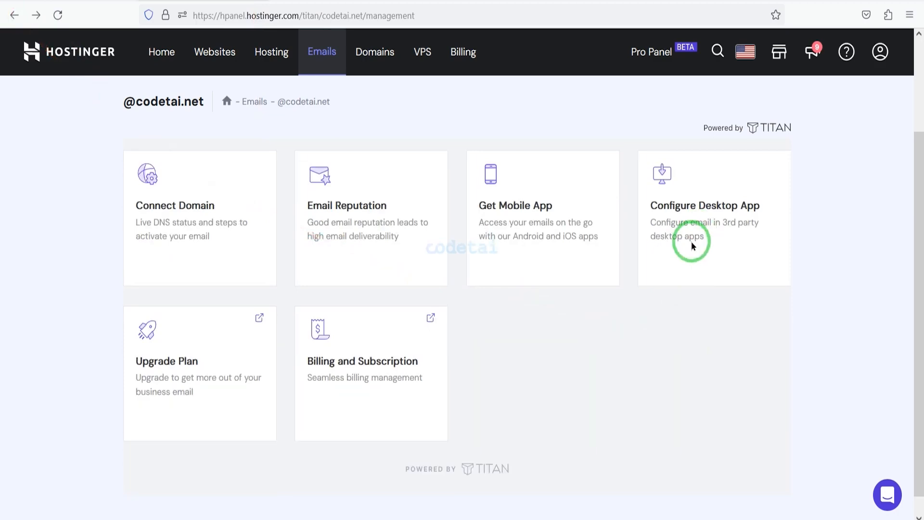
{"action": "left_click", "coordinate": [691, 244]}
{"action": "scroll", "coordinate": [426, 313], "scroll_direction": "down", "scroll_amount": 5}
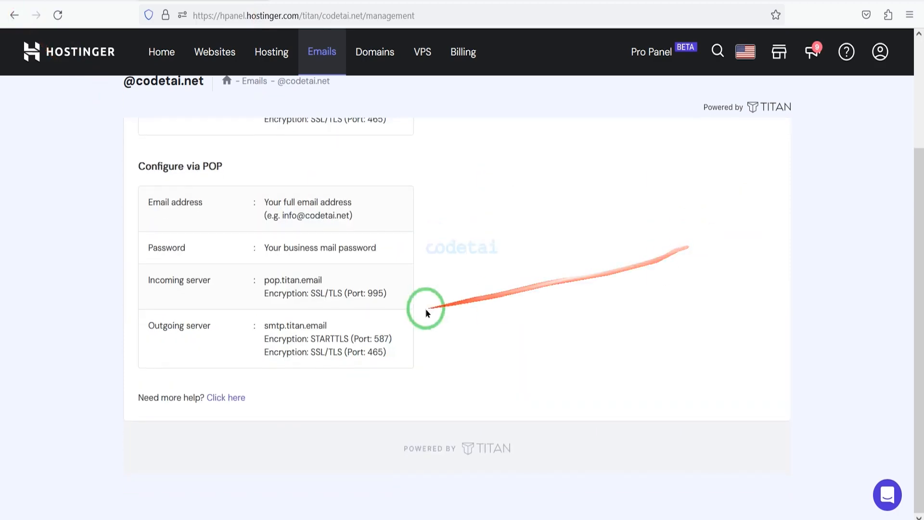
{"action": "scroll", "coordinate": [336, 347], "scroll_direction": "up", "scroll_amount": 3}
{"action": "left_click_drag", "start_coordinate": [336, 211], "coordinate": [263, 210]}
{"action": "right_click", "coordinate": [280, 216]}
{"action": "left_click", "coordinate": [293, 361]}
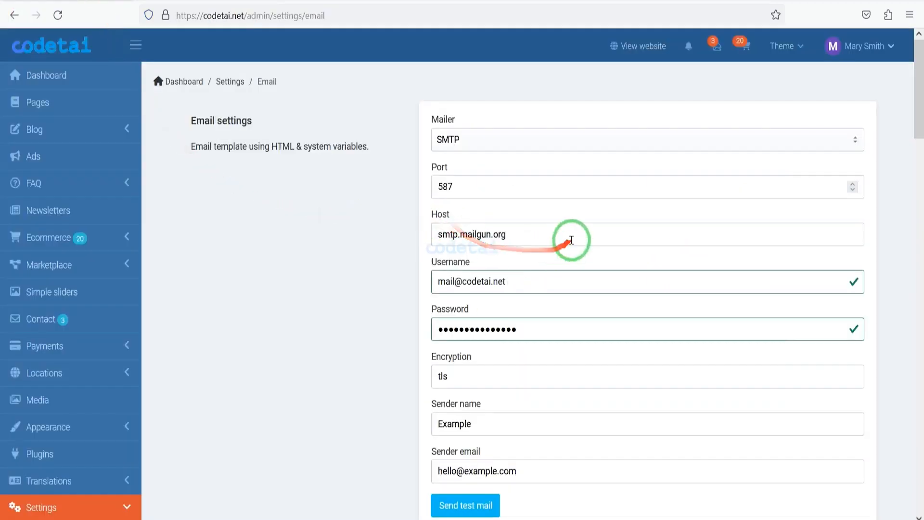
{"action": "left_click_drag", "start_coordinate": [572, 239], "coordinate": [435, 236]}
{"action": "right_click", "coordinate": [448, 243]}
{"action": "left_click", "coordinate": [481, 394]}
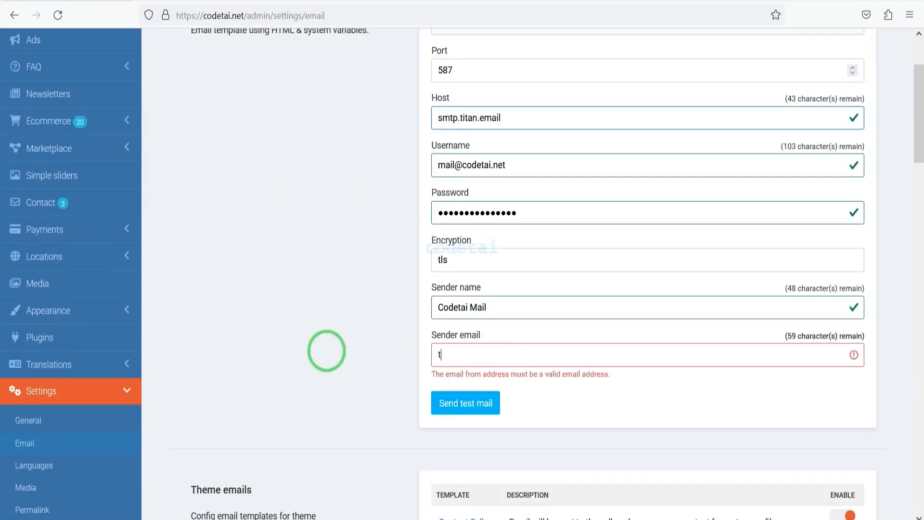
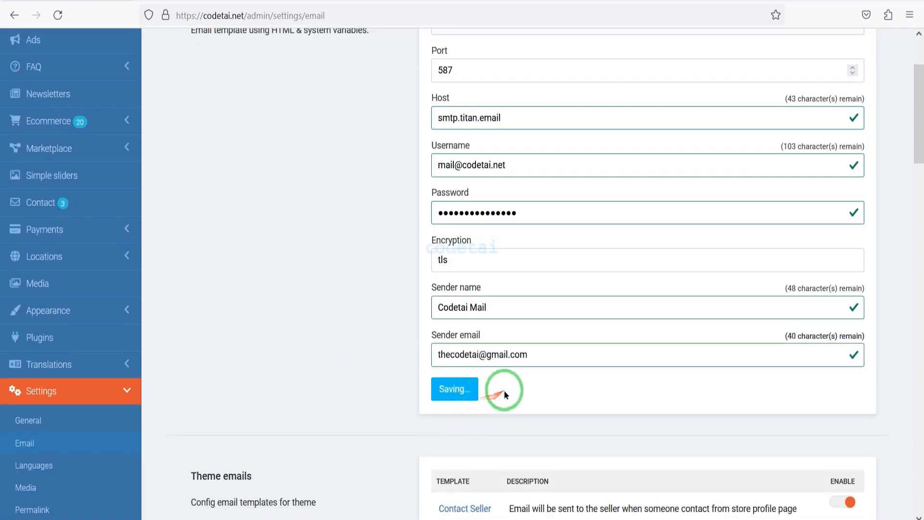
Set the sender name to Codetai Mail, fill in the sender email, and send a test email to the recipient's address.
{"action": "left_click", "coordinate": [412, 174]}
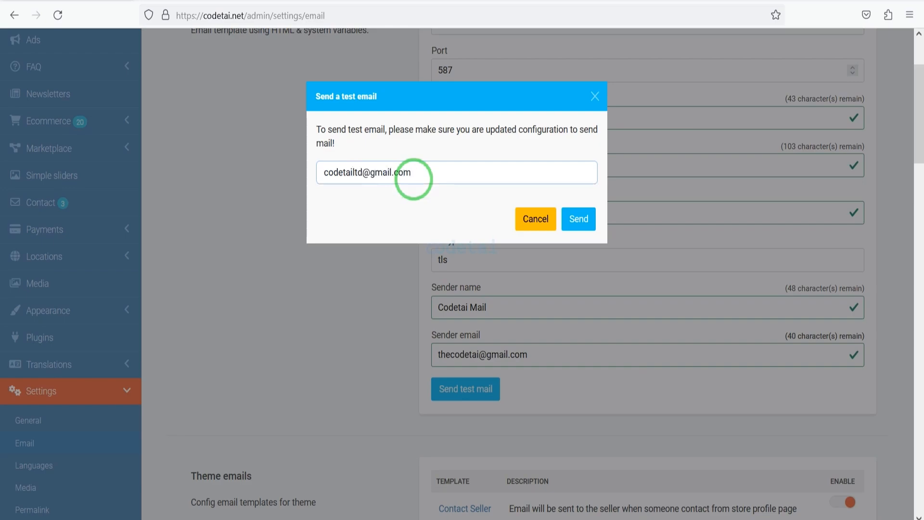
{"action": "left_click", "coordinate": [578, 219]}
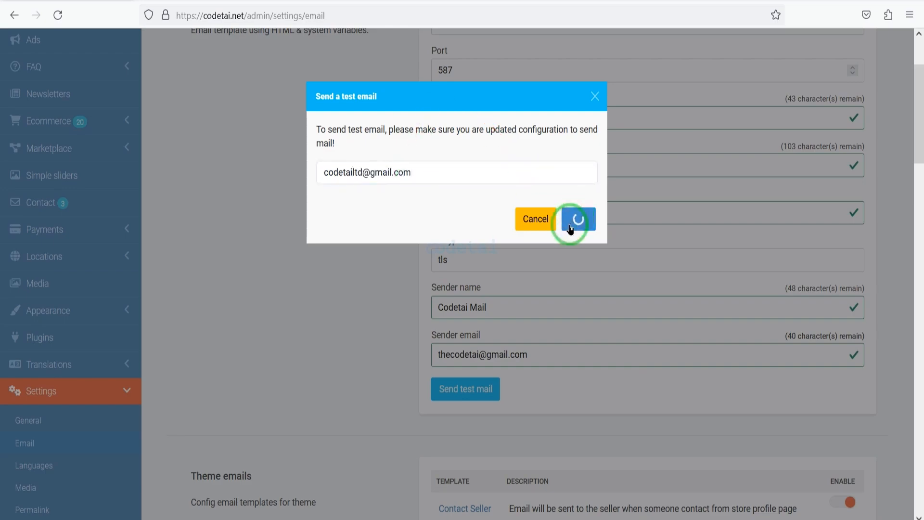
Examine the email templates listed for each module and their enable switches in the email settings.
{"action": "scroll", "coordinate": [847, 154], "scroll_direction": "down", "scroll_amount": 7}
{"action": "left_click", "coordinate": [477, 161]}
{"action": "scroll", "coordinate": [747, 313], "scroll_direction": "down", "scroll_amount": 13}
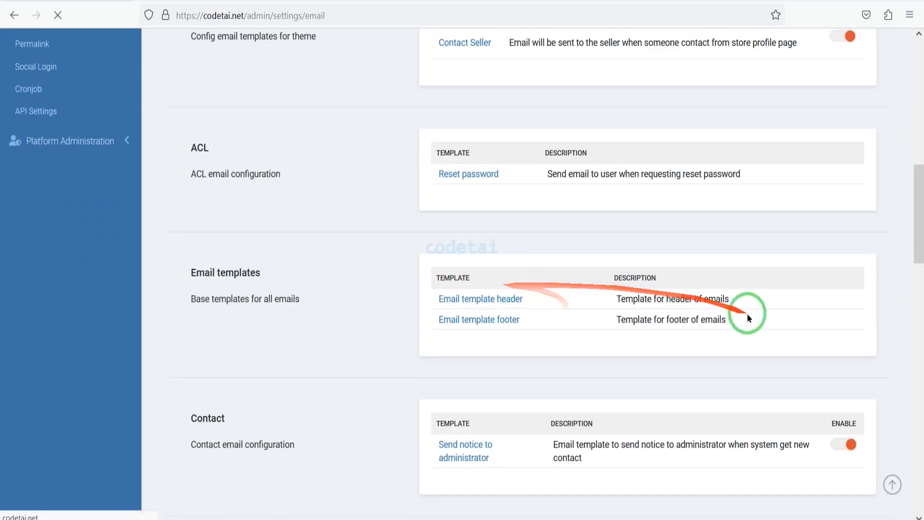
{"action": "scroll", "coordinate": [814, 308], "scroll_direction": "down", "scroll_amount": 8}
{"action": "key", "text": "alt+Left"}
{"action": "scroll", "coordinate": [751, 308], "scroll_direction": "down", "scroll_amount": 12}
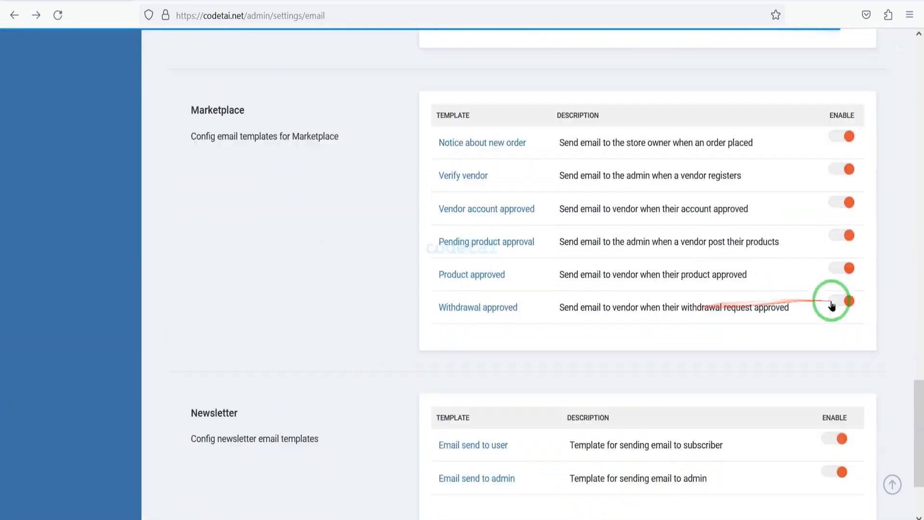
{"action": "left_click", "coordinate": [844, 263]}
{"action": "left_click", "coordinate": [844, 262]}
{"action": "scroll", "coordinate": [790, 351], "scroll_direction": "down", "scroll_amount": 2}
{"action": "scroll", "coordinate": [550, 372], "scroll_direction": "up", "scroll_amount": 12}
{"action": "scroll", "coordinate": [512, 458], "scroll_direction": "up", "scroll_amount": 5}
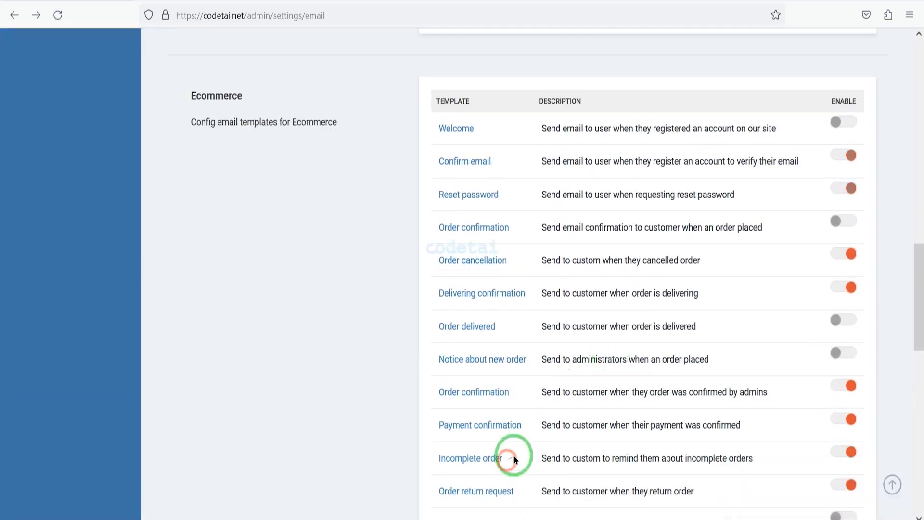
Open the Ecommerce Welcome email template, review its content and available functions, and return to the email settings.
{"action": "left_click", "coordinate": [456, 244]}
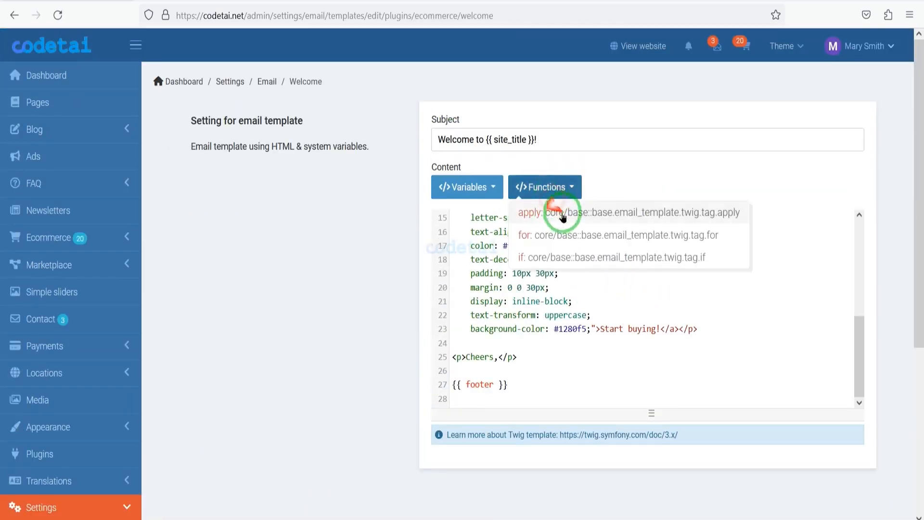
{"action": "scroll", "coordinate": [553, 337], "scroll_direction": "up", "scroll_amount": 5}
{"action": "left_click", "coordinate": [14, 14]}
{"action": "scroll", "coordinate": [547, 245], "scroll_direction": "up", "scroll_amount": 12}
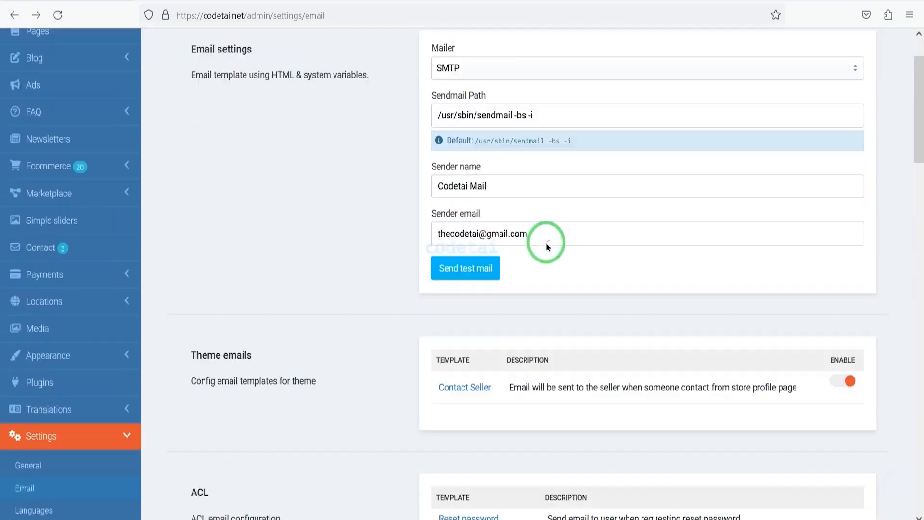
Add Hindi (hi_IN) as a left-to-right site language with the India flag in the language settings.
{"action": "scroll", "coordinate": [547, 244], "scroll_direction": "down", "scroll_amount": 5}
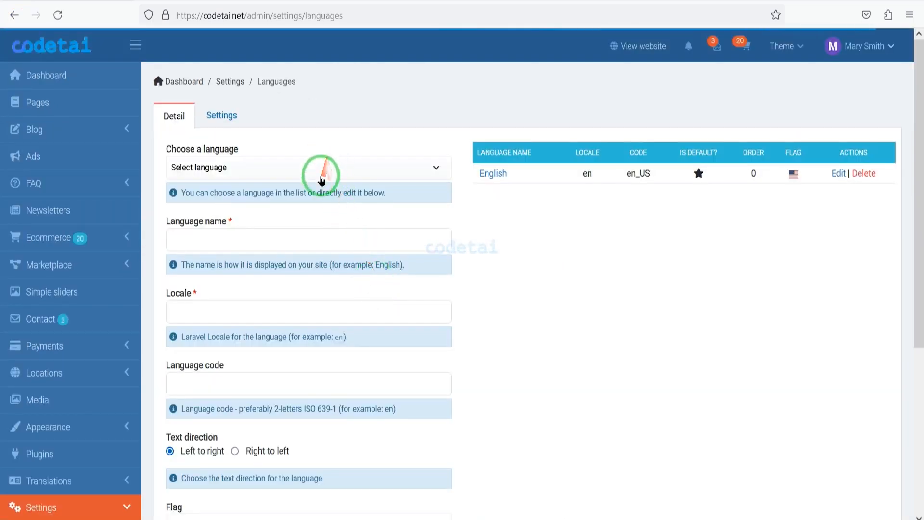
{"action": "left_click", "coordinate": [321, 169]}
{"action": "type", "text": "be"}
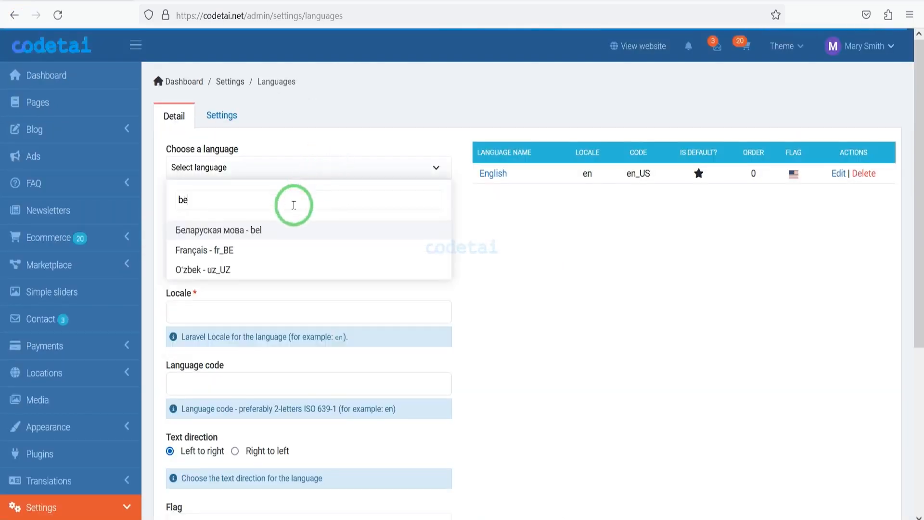
{"action": "key", "text": "BackSpace"}
{"action": "key", "text": "BackSpace"}
{"action": "type", "text": "hi"}
{"action": "left_click", "coordinate": [242, 230]}
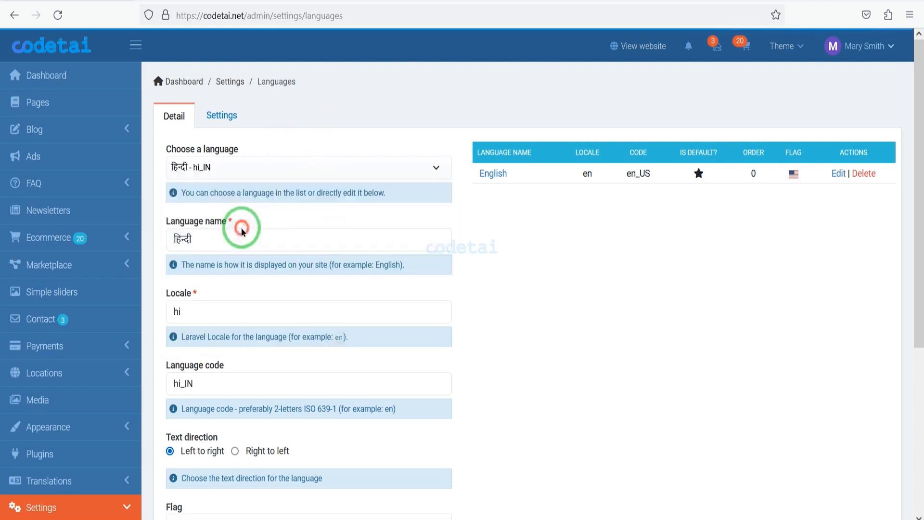
{"action": "scroll", "coordinate": [261, 258], "scroll_direction": "down", "scroll_amount": 5}
{"action": "left_click", "coordinate": [221, 417]}
{"action": "scroll", "coordinate": [485, 364], "scroll_direction": "up", "scroll_amount": 5}
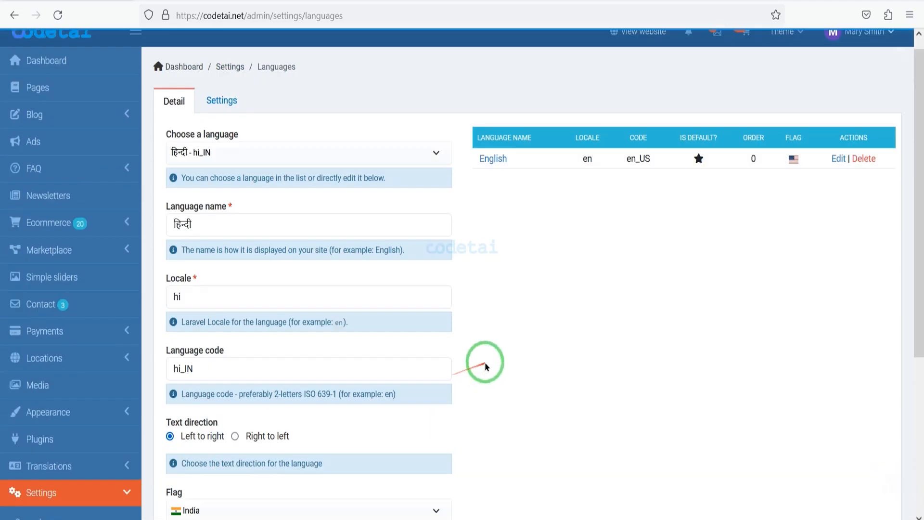
Open the media settings and review the fields for the Amazon S3 and Wasabi drivers, returning the driver to Local disk.
{"action": "scroll", "coordinate": [340, 310], "scroll_direction": "down", "scroll_amount": 5}
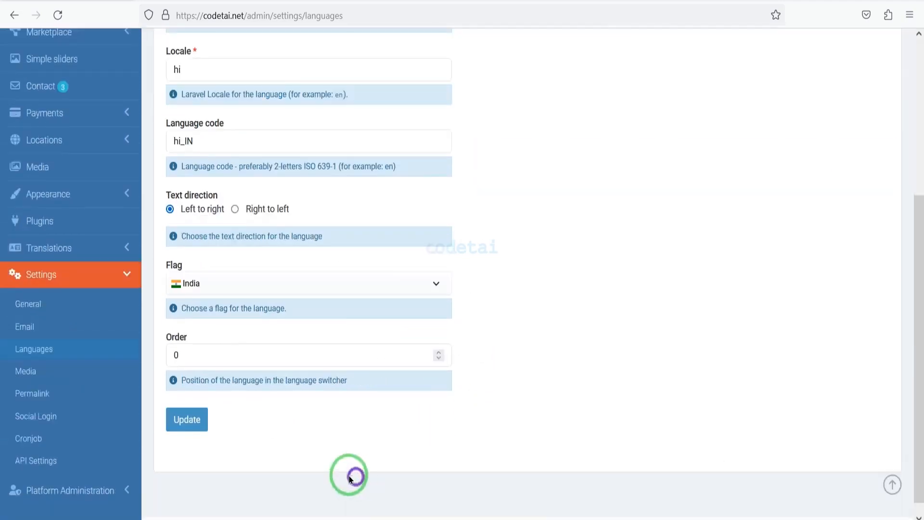
{"action": "left_click", "coordinate": [90, 383]}
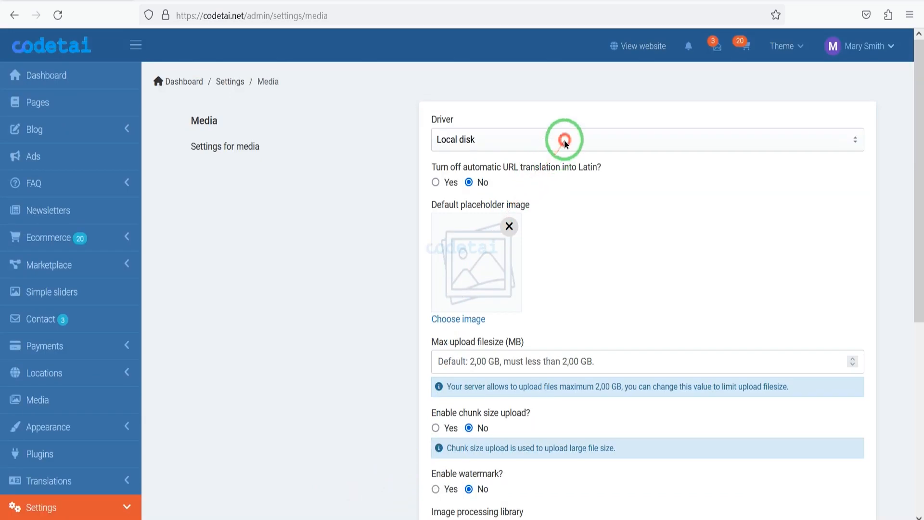
{"action": "left_click", "coordinate": [565, 141]}
{"action": "left_click", "coordinate": [556, 183]}
{"action": "left_click", "coordinate": [573, 139]}
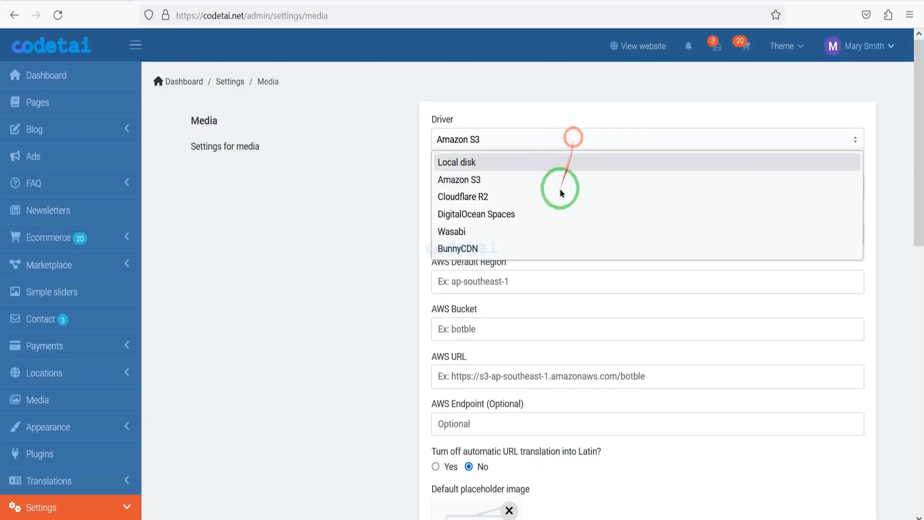
{"action": "left_click", "coordinate": [550, 232]}
{"action": "left_click", "coordinate": [559, 143]}
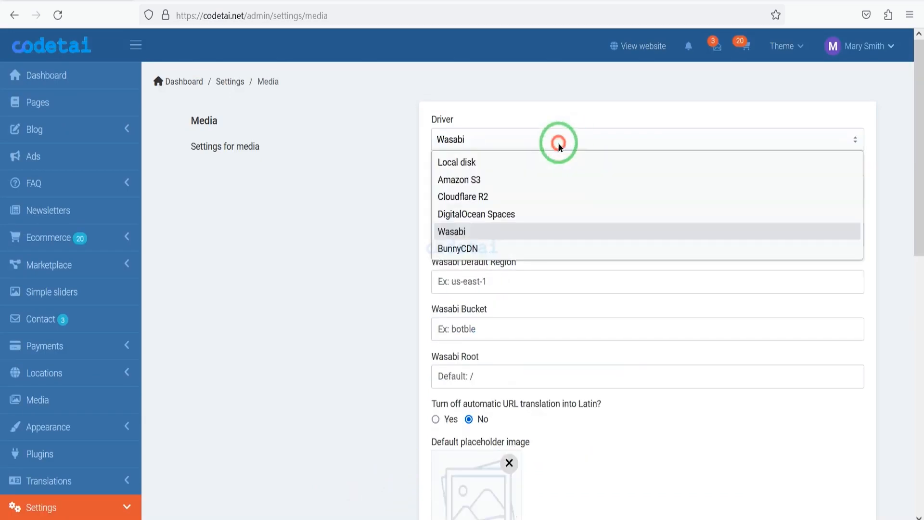
{"action": "left_click", "coordinate": [531, 233]}
{"action": "left_click", "coordinate": [494, 138]}
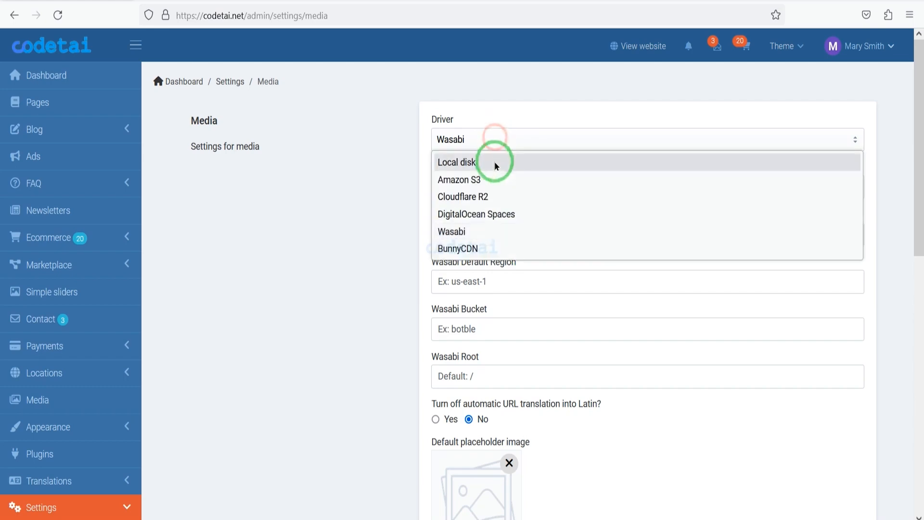
{"action": "left_click", "coordinate": [495, 165]}
Replace the default placeholder image with the blue logo icon from the media library and review the remaining media settings.
{"action": "scroll", "coordinate": [689, 255], "scroll_direction": "down", "scroll_amount": 3}
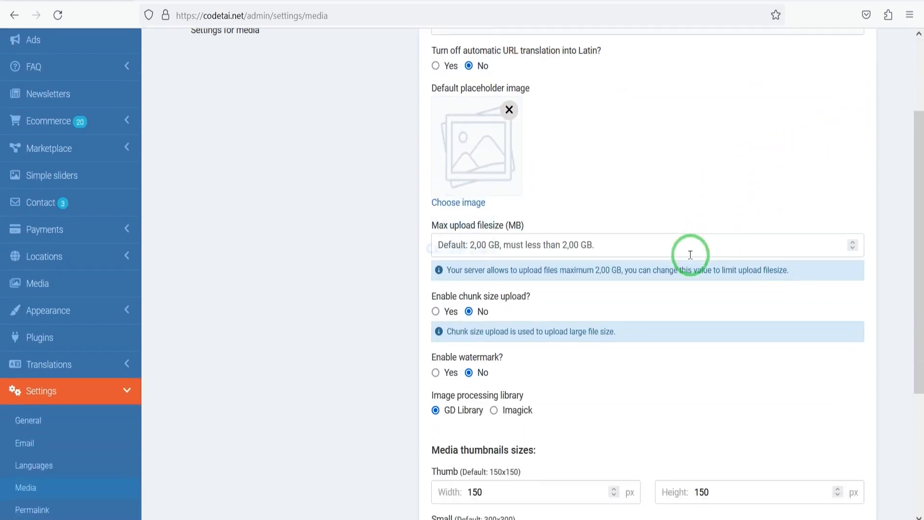
{"action": "left_click", "coordinate": [458, 202]}
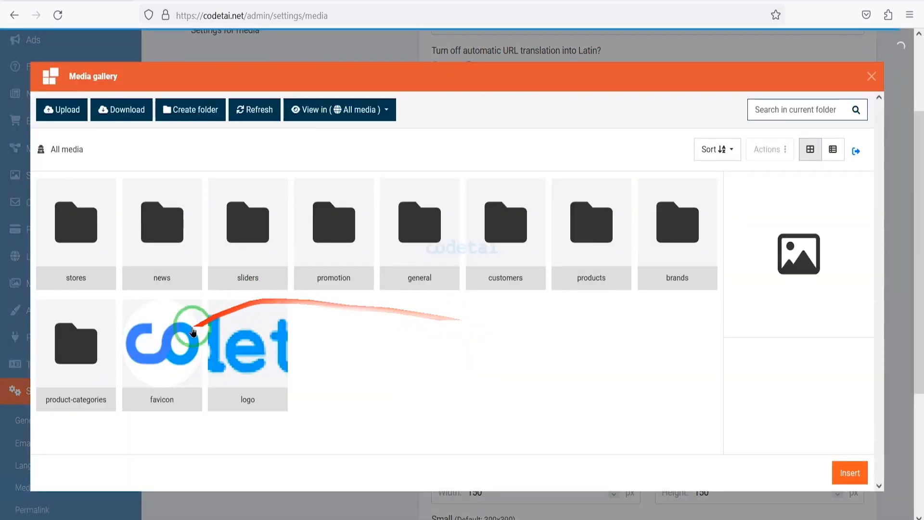
{"action": "left_click", "coordinate": [193, 332]}
{"action": "left_click", "coordinate": [848, 471]}
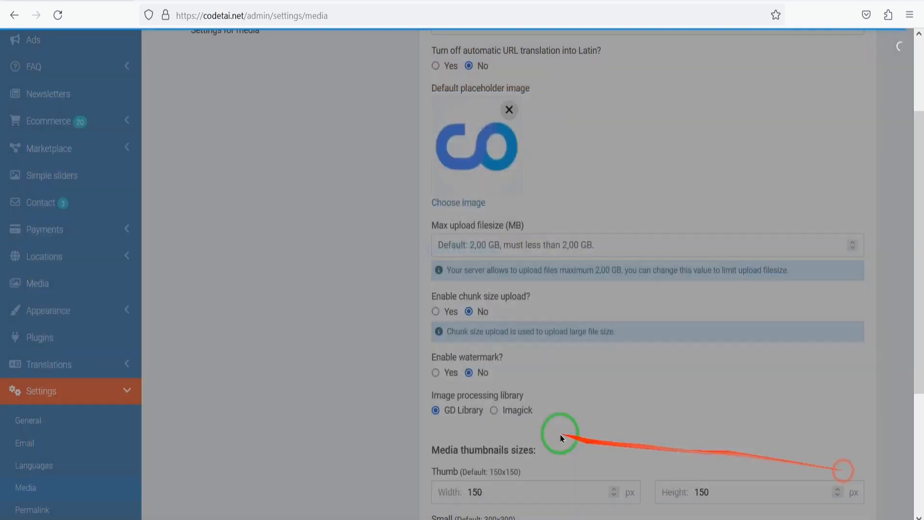
{"action": "scroll", "coordinate": [492, 352], "scroll_direction": "down", "scroll_amount": 3}
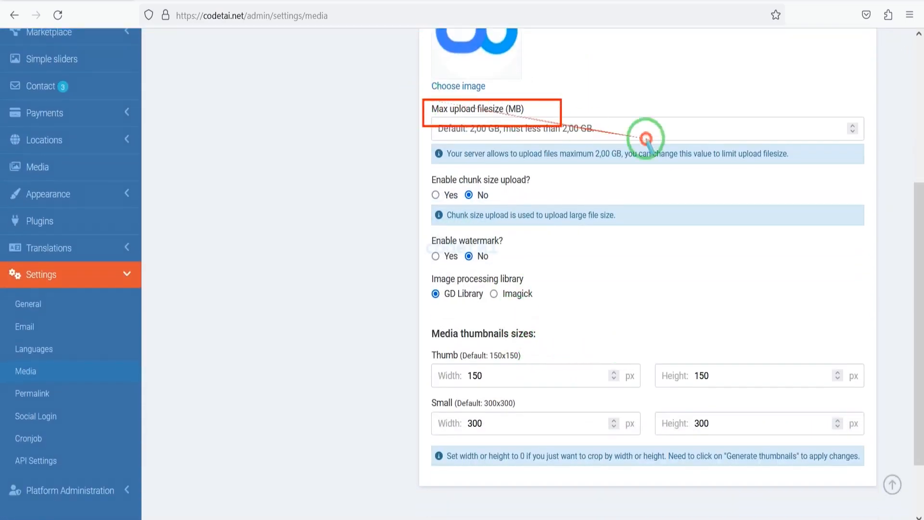
{"action": "left_click_drag", "start_coordinate": [880, 423], "coordinate": [873, 473]}
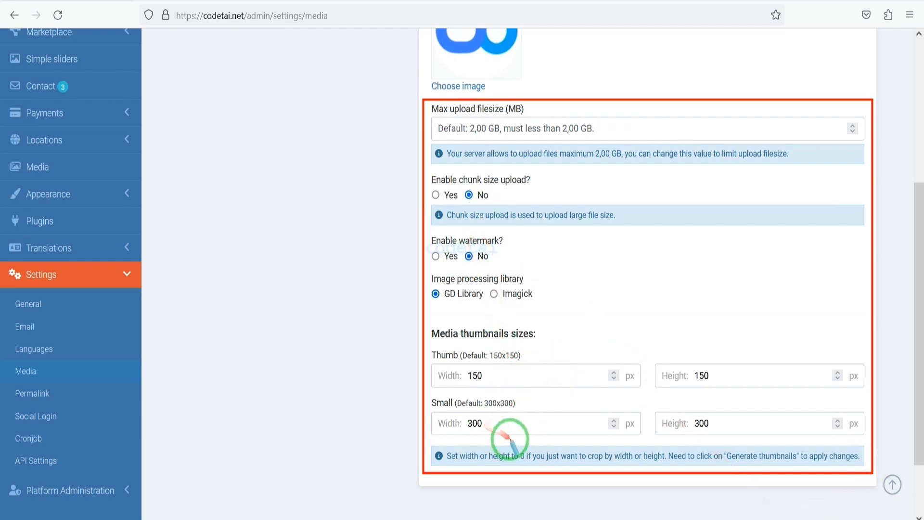
Open the permalink settings and review the URL prefixes for blog, products, brands and stores.
{"action": "left_click", "coordinate": [62, 394]}
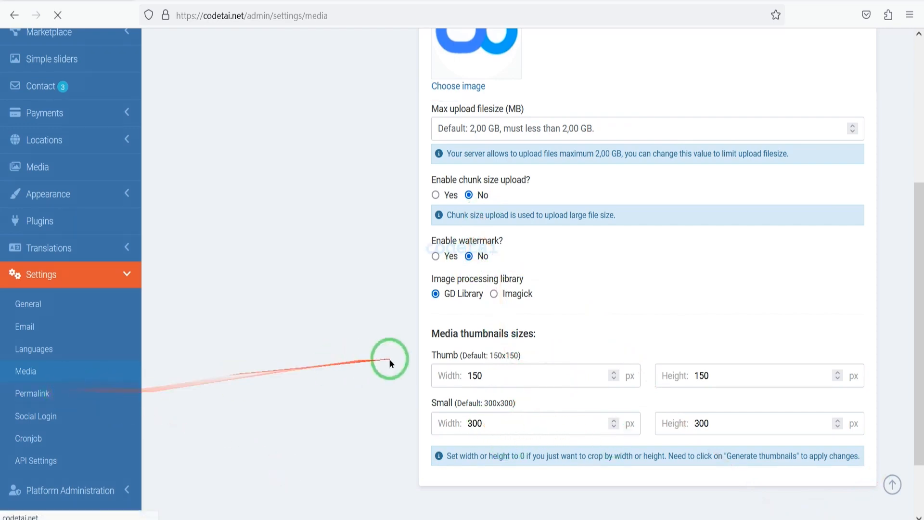
{"action": "left_click", "coordinate": [470, 212]}
{"action": "scroll", "coordinate": [434, 231], "scroll_direction": "down", "scroll_amount": 5}
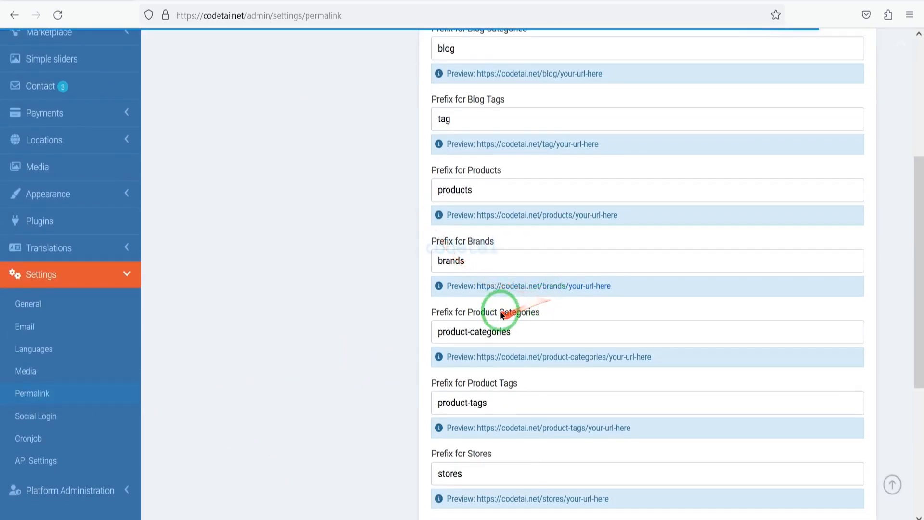
Review the product category prefix and the remaining permalink settings through the automatic URL translation option.
{"action": "left_click_drag", "start_coordinate": [423, 334], "coordinate": [580, 373]}
{"action": "scroll", "coordinate": [529, 395], "scroll_direction": "down", "scroll_amount": 5}
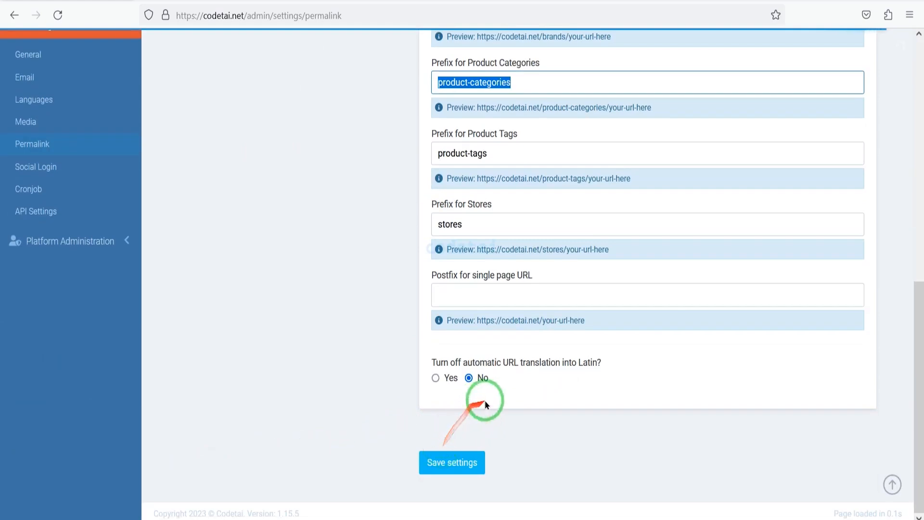
{"action": "scroll", "coordinate": [584, 392], "scroll_direction": "up", "scroll_amount": 3}
Enable social login in its settings and toggle individual providers such as Facebook on and off to check their credential fields.
{"action": "left_click", "coordinate": [78, 292]}
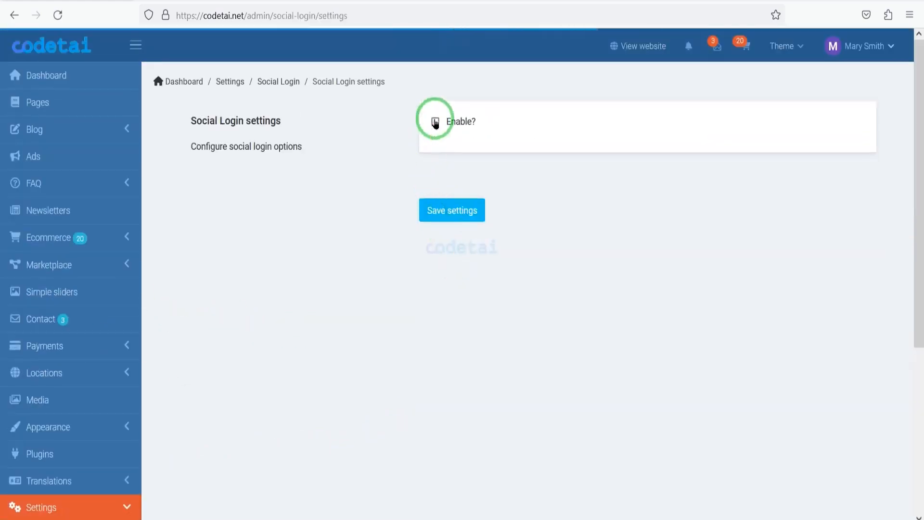
{"action": "left_click", "coordinate": [435, 121]}
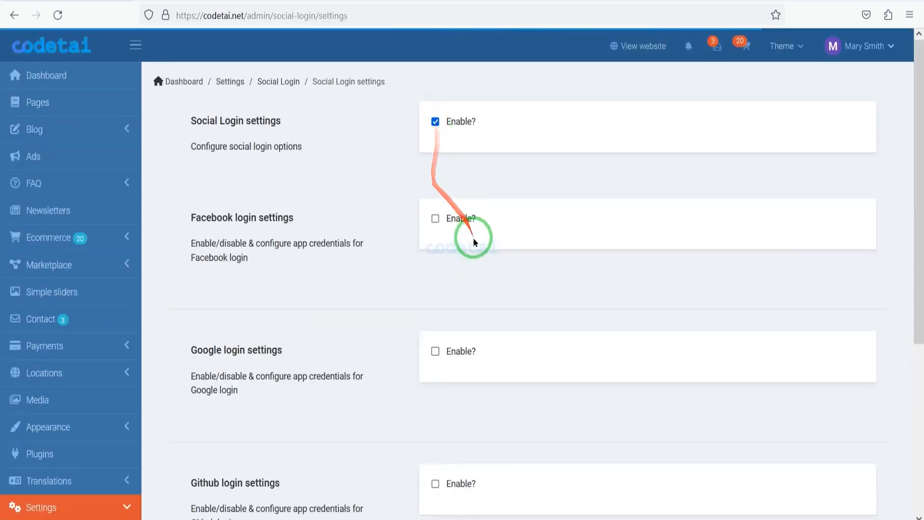
{"action": "scroll", "coordinate": [473, 239], "scroll_direction": "down", "scroll_amount": 2}
{"action": "left_click", "coordinate": [435, 98]}
{"action": "left_click", "coordinate": [435, 98]}
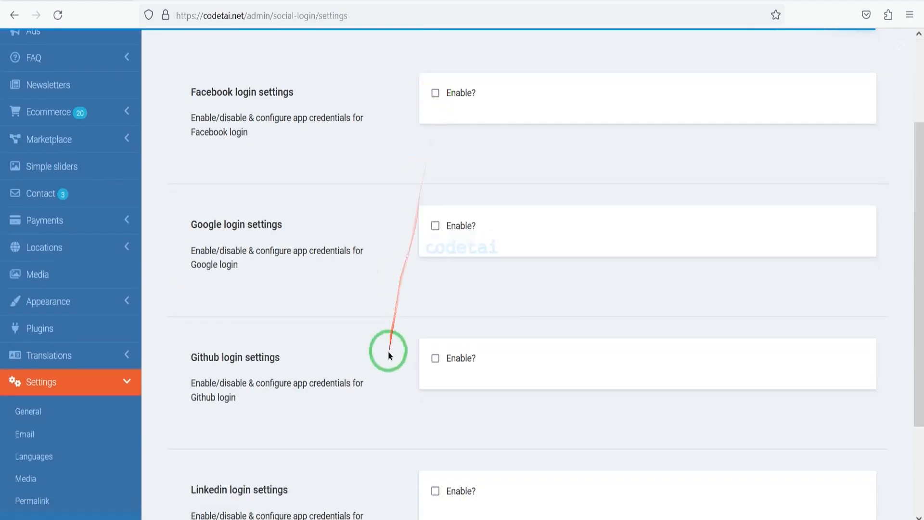
{"action": "scroll", "coordinate": [388, 351], "scroll_direction": "down", "scroll_amount": 3}
{"action": "left_click", "coordinate": [439, 358]}
{"action": "left_click", "coordinate": [437, 358]}
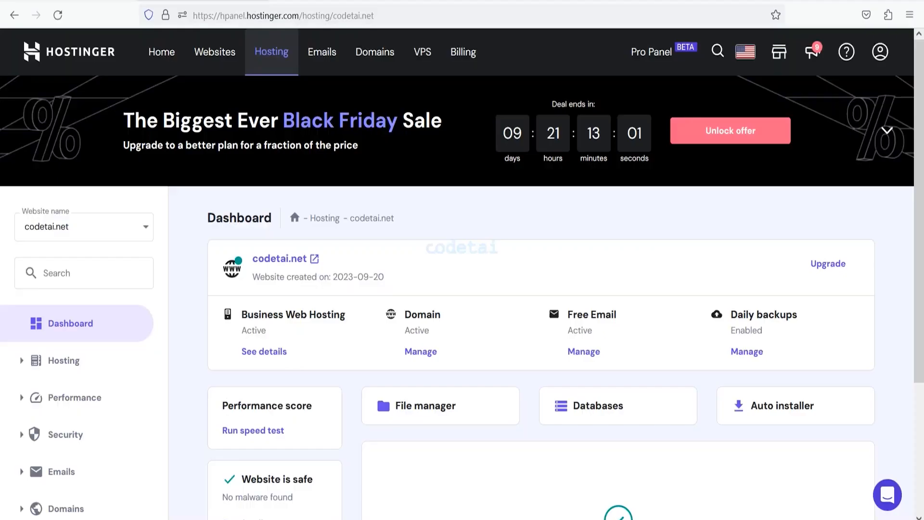
Switch to the Hostinger control panel and open the advanced Cron Jobs page for codetai.net.
{"action": "scroll", "coordinate": [418, 415], "scroll_direction": "down", "scroll_amount": 3}
{"action": "left_click", "coordinate": [63, 479]}
{"action": "scroll", "coordinate": [99, 388], "scroll_direction": "down", "scroll_amount": 4}
{"action": "left_click", "coordinate": [72, 332]}
{"action": "scroll", "coordinate": [431, 370], "scroll_direction": "down", "scroll_amount": 2}
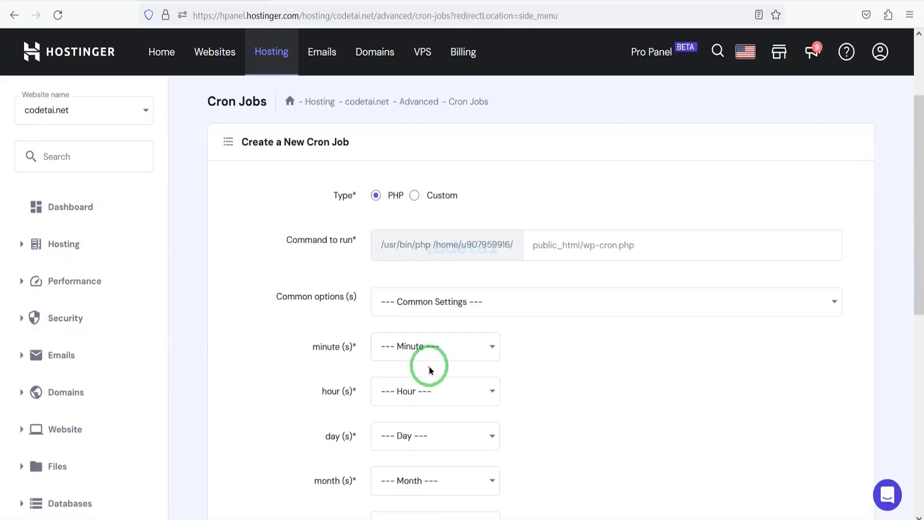
Copy the cronjob command from the site's admin settings and paste it as the new Hostinger cron job's command to run.
{"action": "left_click", "coordinate": [131, 0]}
{"action": "left_click_drag", "start_coordinate": [557, 126], "coordinate": [922, 120]}
{"action": "right_click", "coordinate": [814, 123]}
{"action": "left_click", "coordinate": [794, 203]}
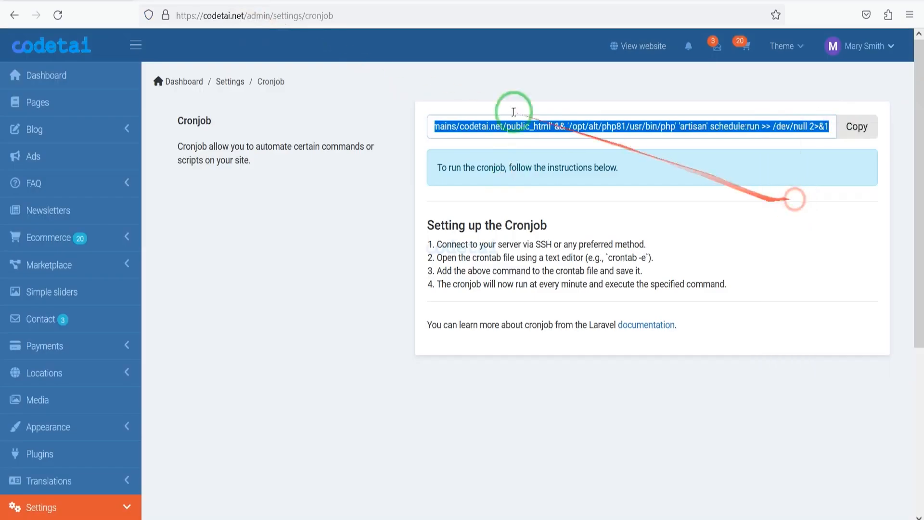
{"action": "left_click", "coordinate": [262, 0]}
{"action": "right_click", "coordinate": [615, 129]}
{"action": "left_click", "coordinate": [641, 234]}
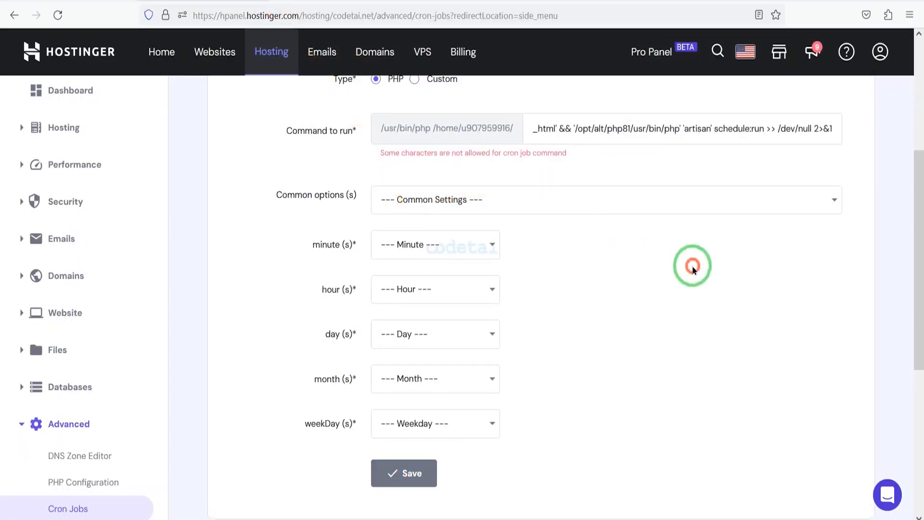
Choose a common schedule option and a minute setting for the new cron job.
{"action": "left_click", "coordinate": [520, 198]}
{"action": "left_click", "coordinate": [486, 258]}
{"action": "left_click", "coordinate": [435, 245]}
{"action": "left_click", "coordinate": [433, 298]}
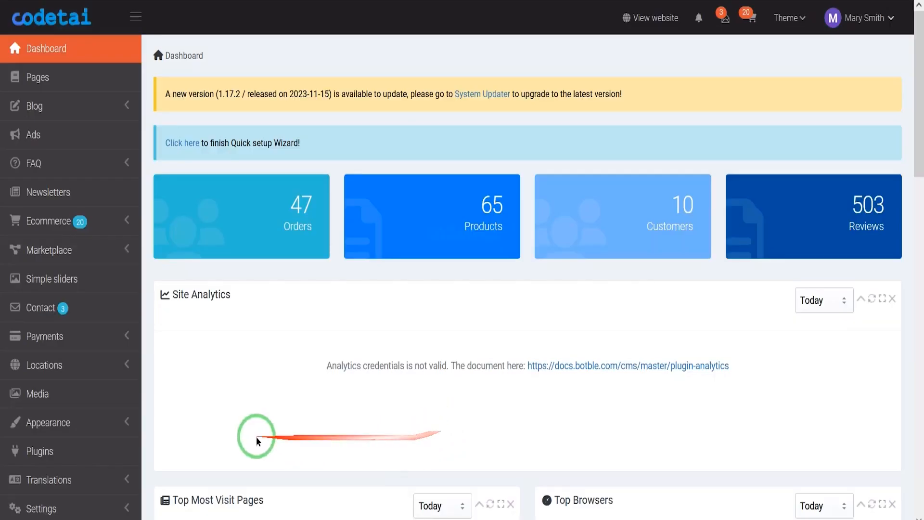
Open the theme list in the site admin's appearance settings and review the activated Farmart theme.
{"action": "left_click", "coordinate": [108, 429]}
{"action": "scroll", "coordinate": [200, 438], "scroll_direction": "down", "scroll_amount": 5}
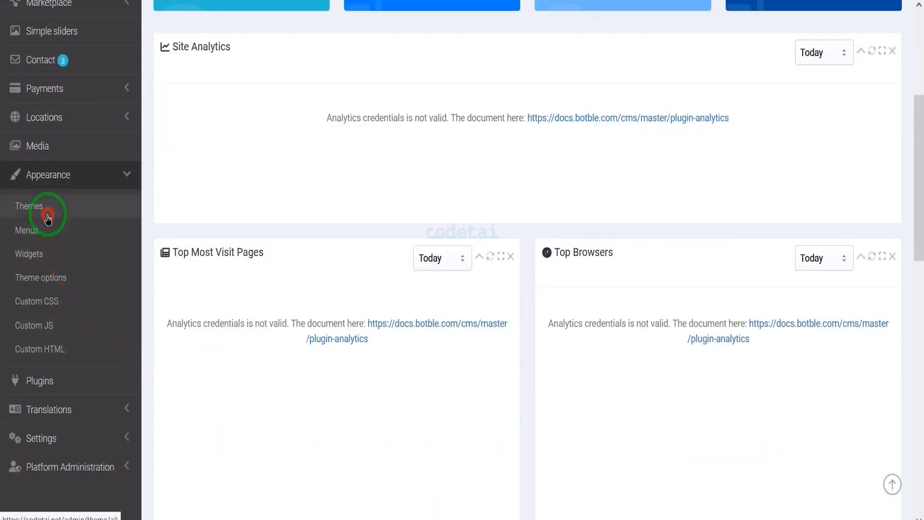
{"action": "left_click", "coordinate": [48, 219]}
{"action": "scroll", "coordinate": [511, 270], "scroll_direction": "down", "scroll_amount": 5}
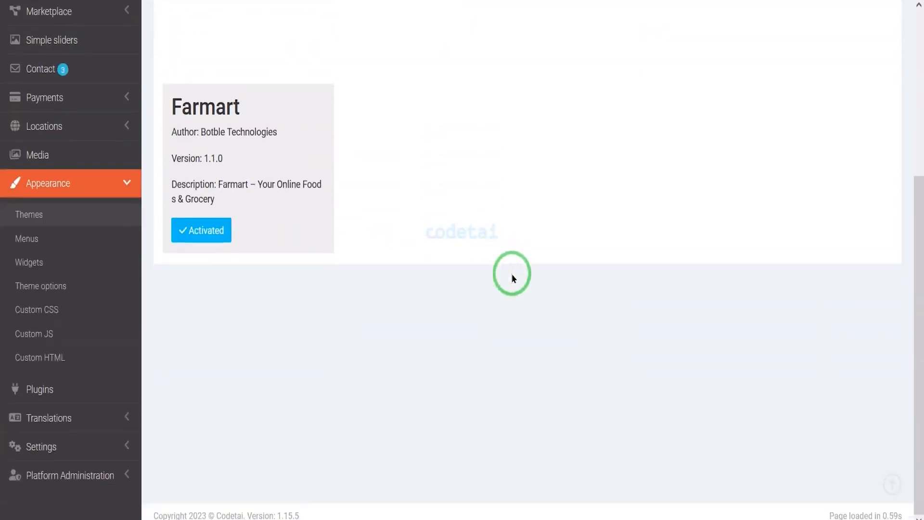
{"action": "scroll", "coordinate": [511, 273], "scroll_direction": "up", "scroll_amount": 5}
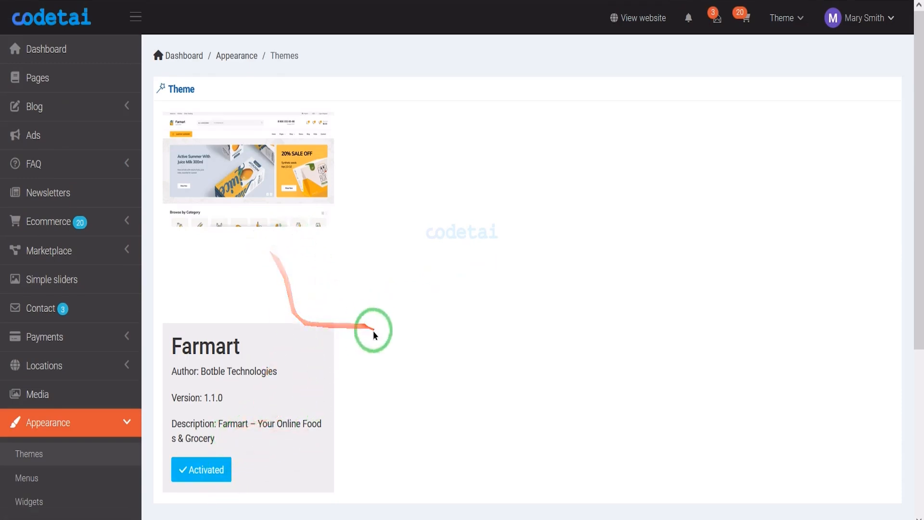
{"action": "scroll", "coordinate": [376, 332], "scroll_direction": "down", "scroll_amount": 3}
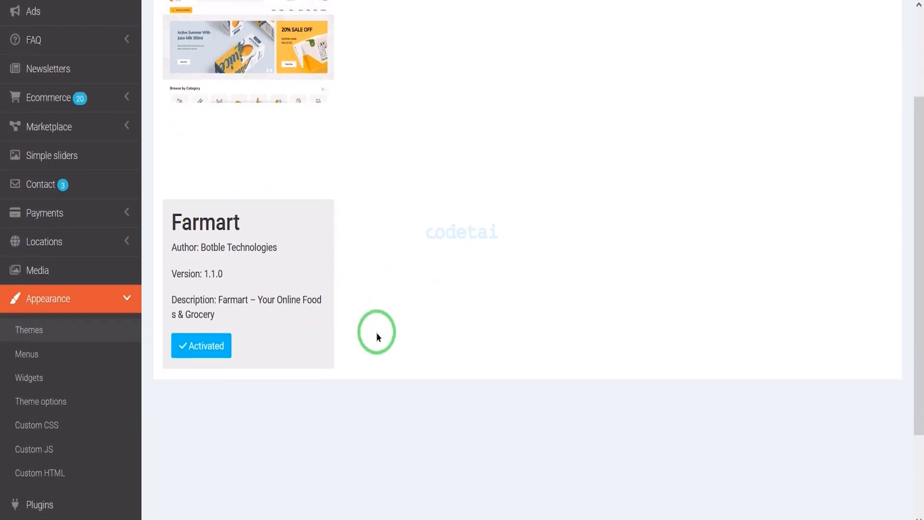
{"action": "scroll", "coordinate": [377, 332], "scroll_direction": "up", "scroll_amount": 3}
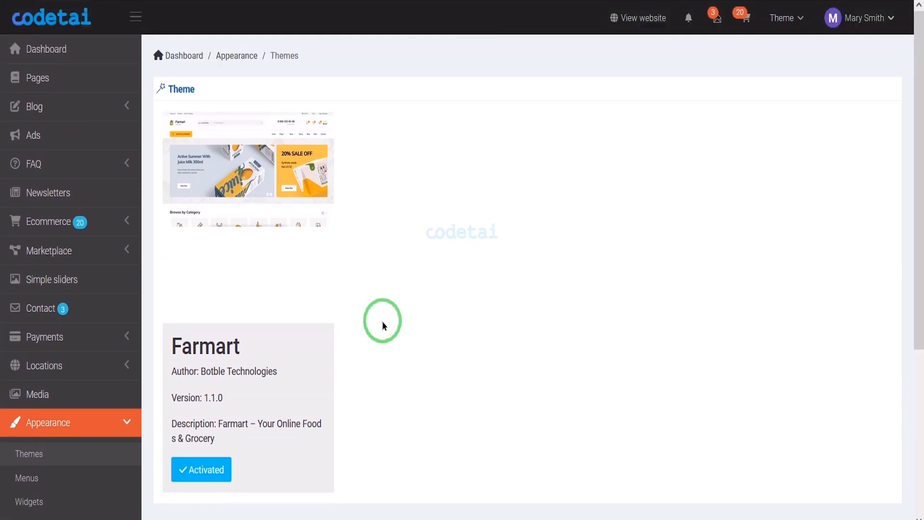
{"action": "scroll", "coordinate": [382, 321], "scroll_direction": "down", "scroll_amount": 5}
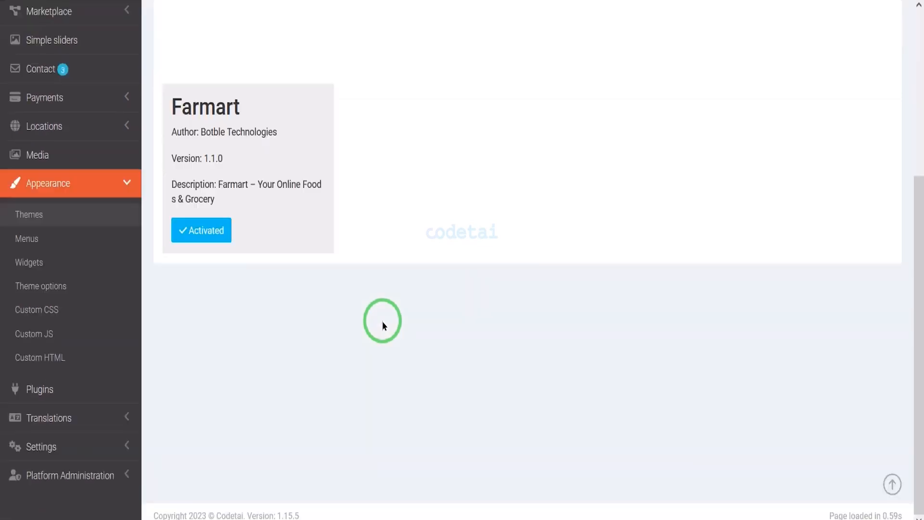
Open the list of site menus and review the edit and delete operations available for each one.
{"action": "left_click", "coordinate": [68, 251]}
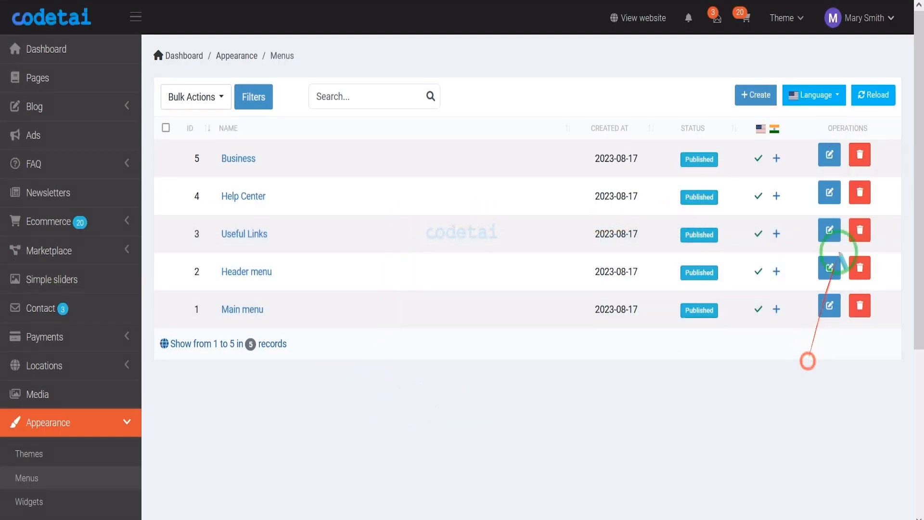
{"action": "left_click_drag", "start_coordinate": [875, 225], "coordinate": [876, 314]}
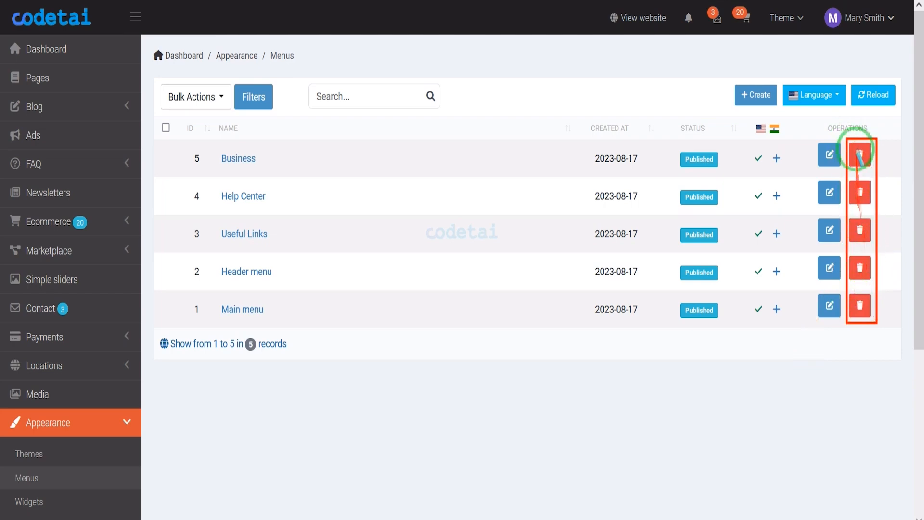
{"action": "key", "text": "Escape"}
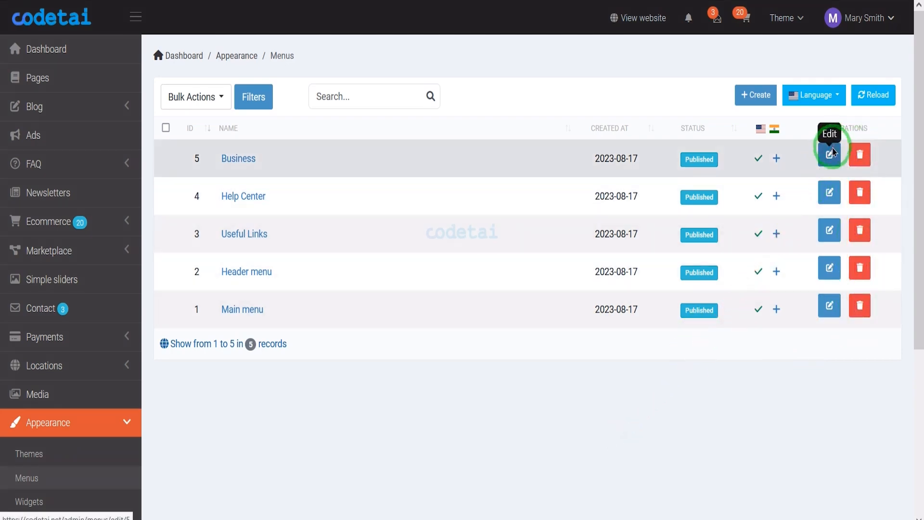
Open the Business menu for editing and review its name and the entries in its menu structure.
{"action": "left_click", "coordinate": [830, 154]}
{"action": "scroll", "coordinate": [621, 295], "scroll_direction": "down", "scroll_amount": 3}
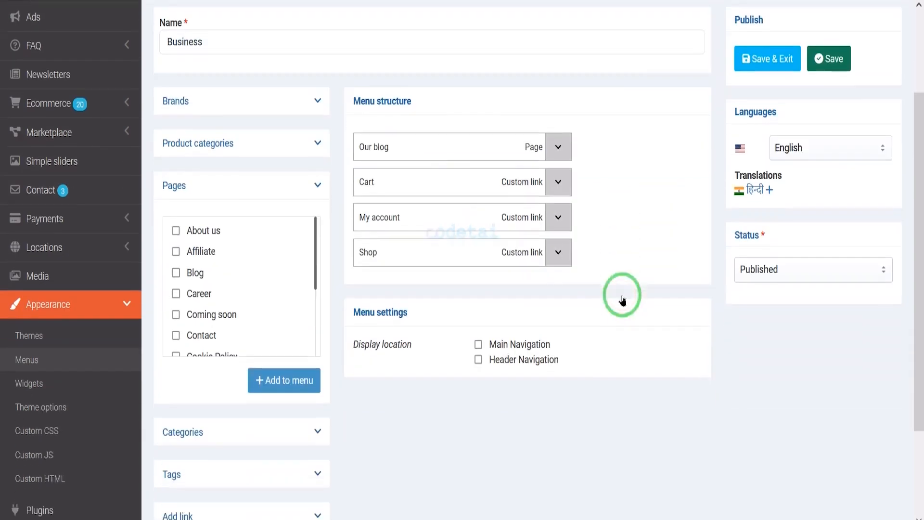
{"action": "scroll", "coordinate": [621, 298], "scroll_direction": "up", "scroll_amount": 3}
{"action": "left_click_drag", "start_coordinate": [205, 160], "coordinate": [114, 155]}
{"action": "scroll", "coordinate": [456, 192], "scroll_direction": "down", "scroll_amount": 3}
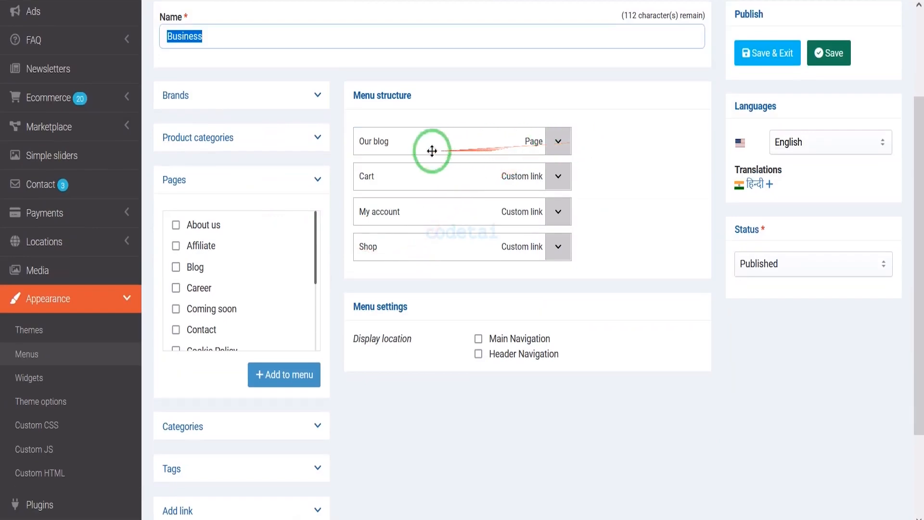
{"action": "left_click_drag", "start_coordinate": [521, 151], "coordinate": [501, 144]}
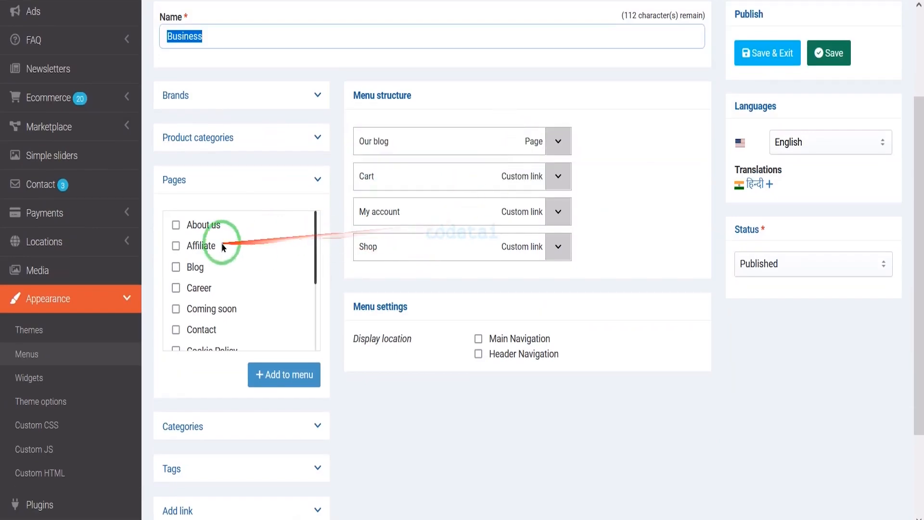
Examine the pages, categories, tags and custom link options that can be added to the Business menu.
{"action": "scroll", "coordinate": [231, 269], "scroll_direction": "down", "scroll_amount": 3}
{"action": "left_click", "coordinate": [255, 426]}
{"action": "scroll", "coordinate": [289, 375], "scroll_direction": "down", "scroll_amount": 5}
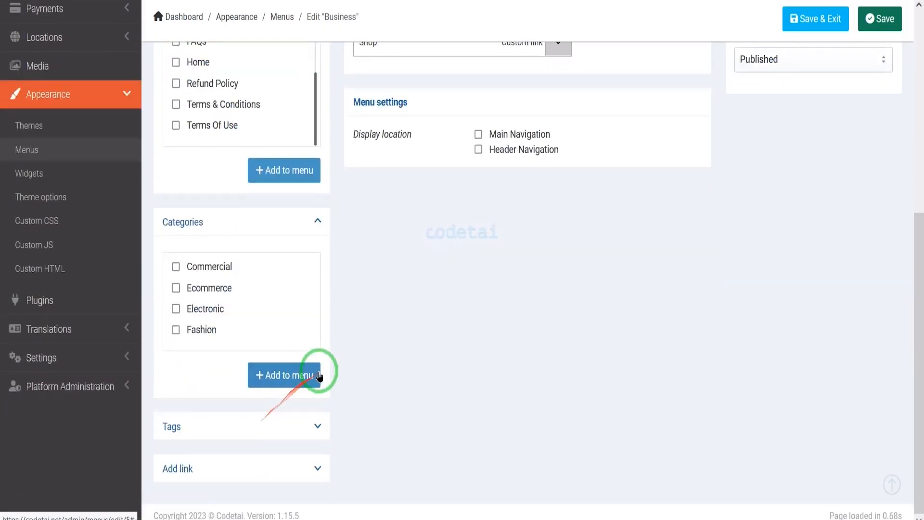
{"action": "left_click", "coordinate": [217, 426]}
{"action": "scroll", "coordinate": [250, 463], "scroll_direction": "down", "scroll_amount": 3}
{"action": "left_click", "coordinate": [270, 489]}
{"action": "scroll", "coordinate": [221, 313], "scroll_direction": "down", "scroll_amount": 10}
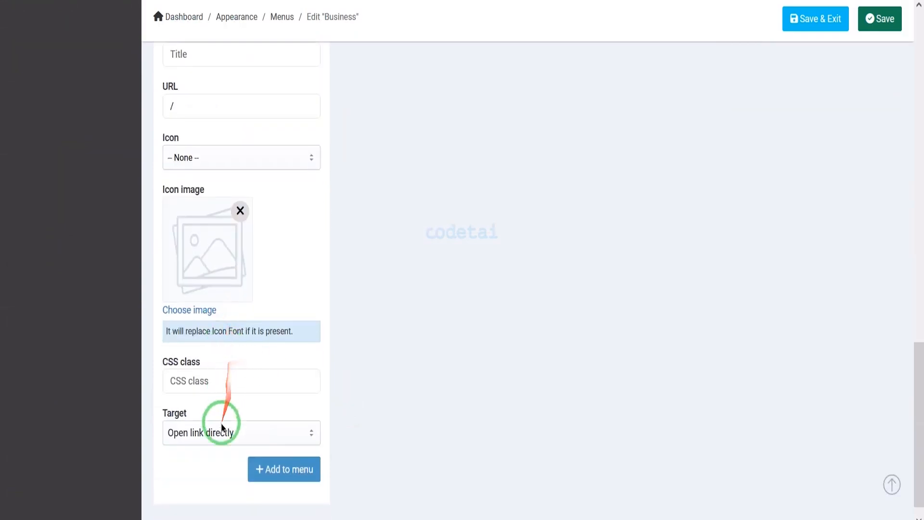
{"action": "scroll", "coordinate": [688, 262], "scroll_direction": "up", "scroll_amount": 8}
{"action": "scroll", "coordinate": [689, 257], "scroll_direction": "up", "scroll_amount": 10}
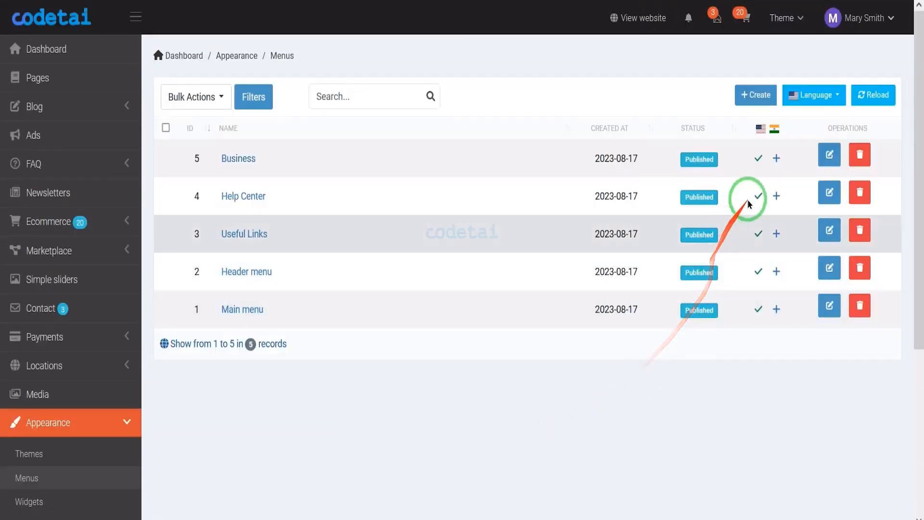
Open the Hindi version form of the Business menu and check its language choices, cancelling the change to English.
{"action": "left_click", "coordinate": [776, 160]}
{"action": "left_click", "coordinate": [809, 271]}
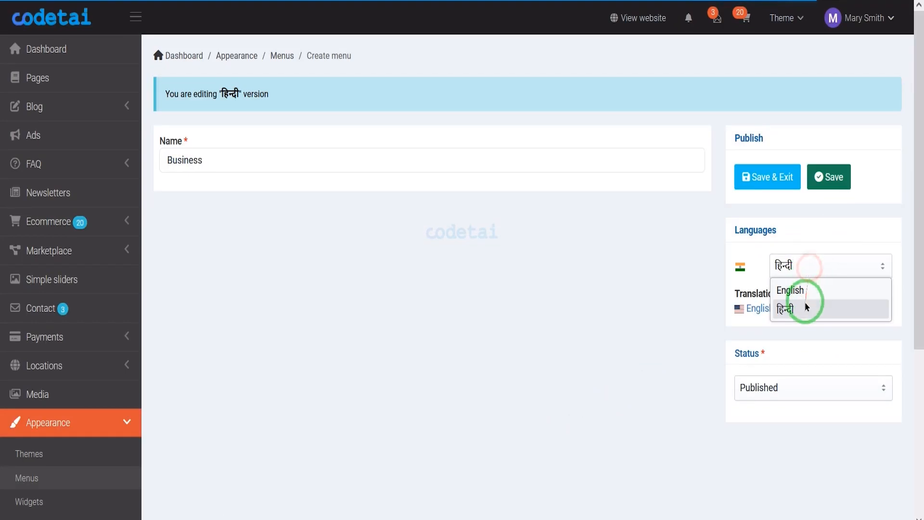
{"action": "left_click", "coordinate": [805, 302]}
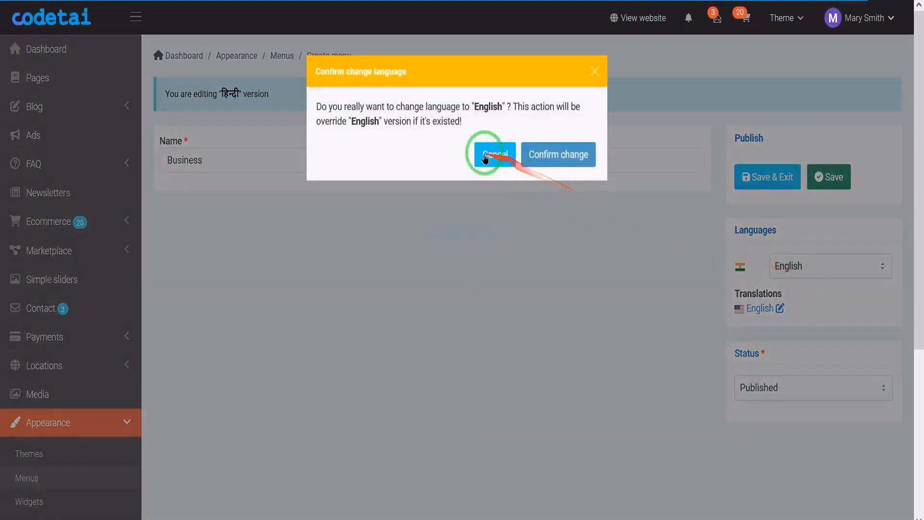
{"action": "left_click", "coordinate": [486, 158]}
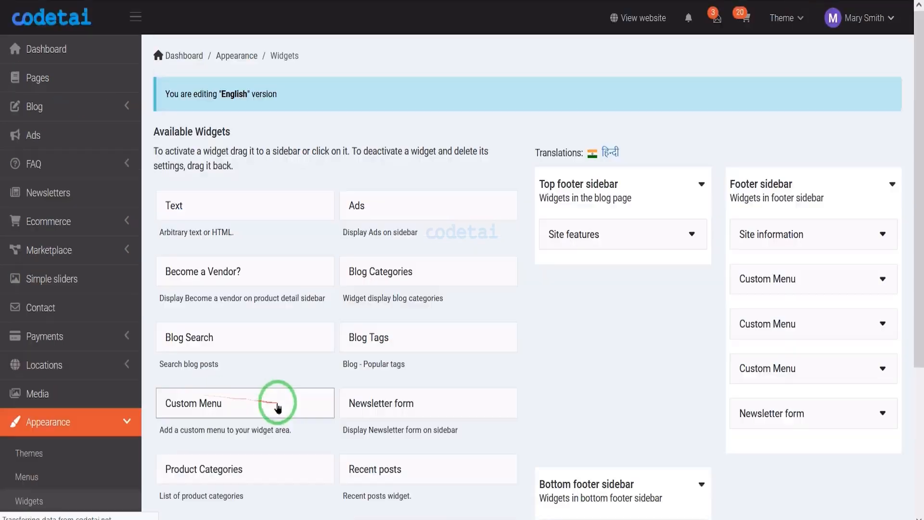
Add the Newsletter form and Become a Vendor? widgets to the footer sidebar on the widgets page.
{"action": "scroll", "coordinate": [578, 379], "scroll_direction": "down", "scroll_amount": 4}
{"action": "scroll", "coordinate": [578, 379], "scroll_direction": "up", "scroll_amount": 3}
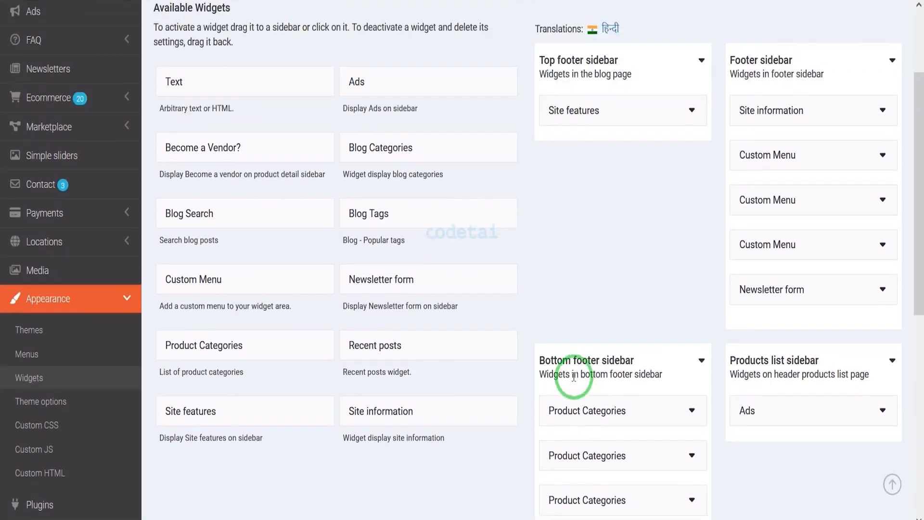
{"action": "left_click_drag", "start_coordinate": [421, 283], "coordinate": [765, 233]}
{"action": "scroll", "coordinate": [365, 321], "scroll_direction": "up", "scroll_amount": 3}
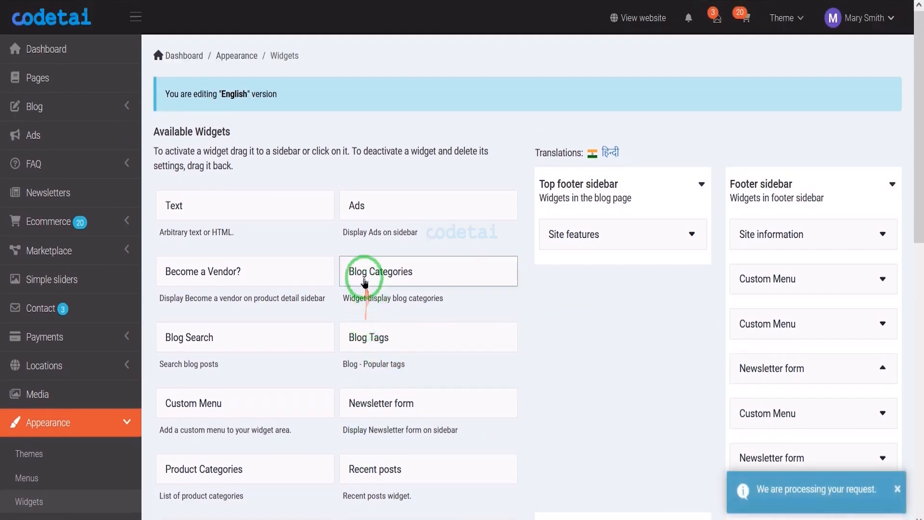
{"action": "scroll", "coordinate": [771, 377], "scroll_direction": "down", "scroll_amount": 5}
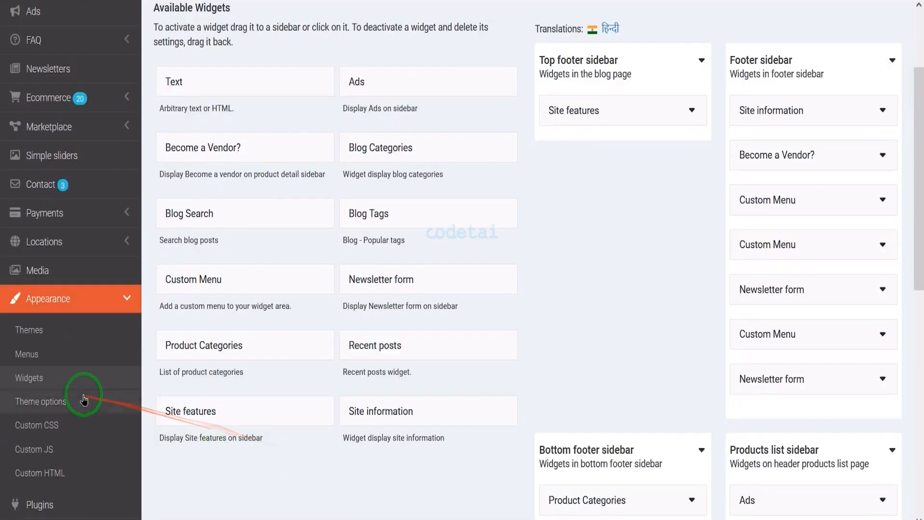